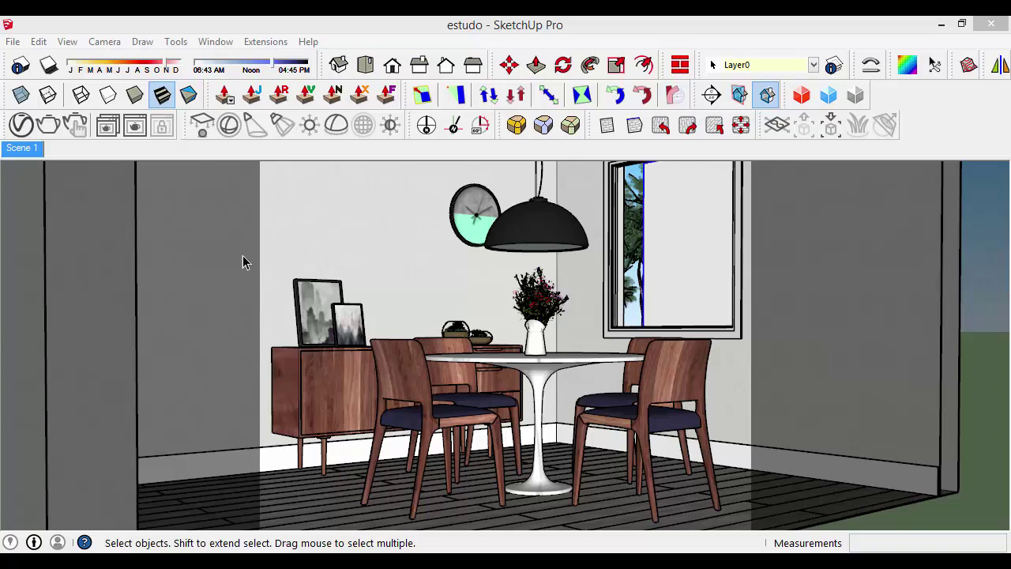
- Review the white-override test render of the dining room in the V-Ray frame buffer, then close it
click(140, 131)
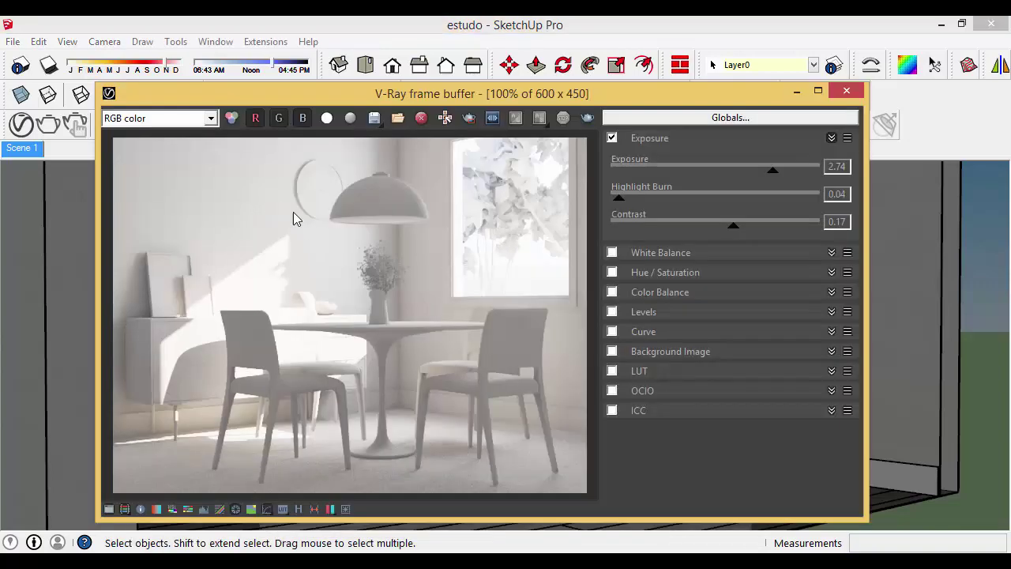
drag(478, 99, 606, 88)
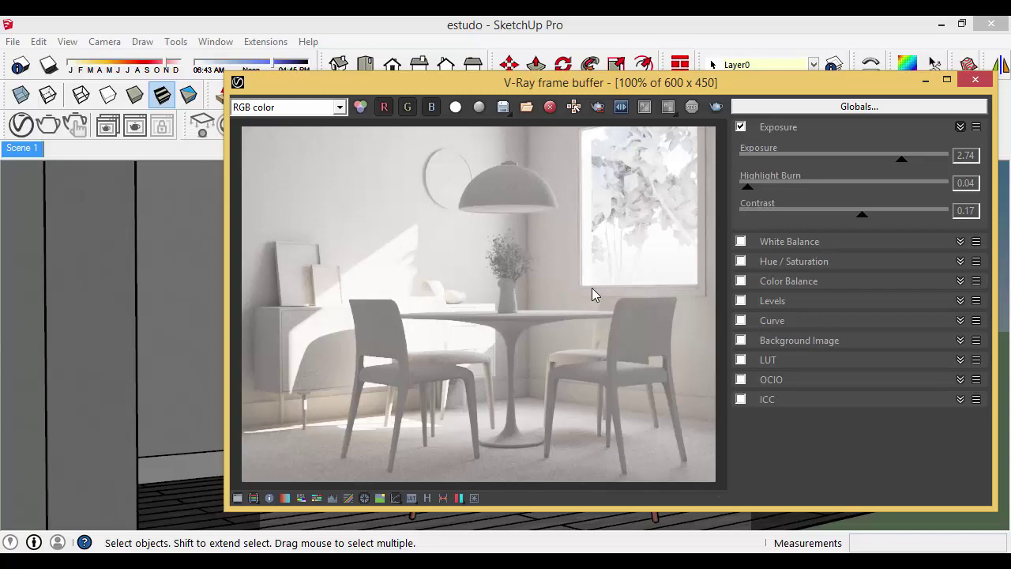
click(973, 80)
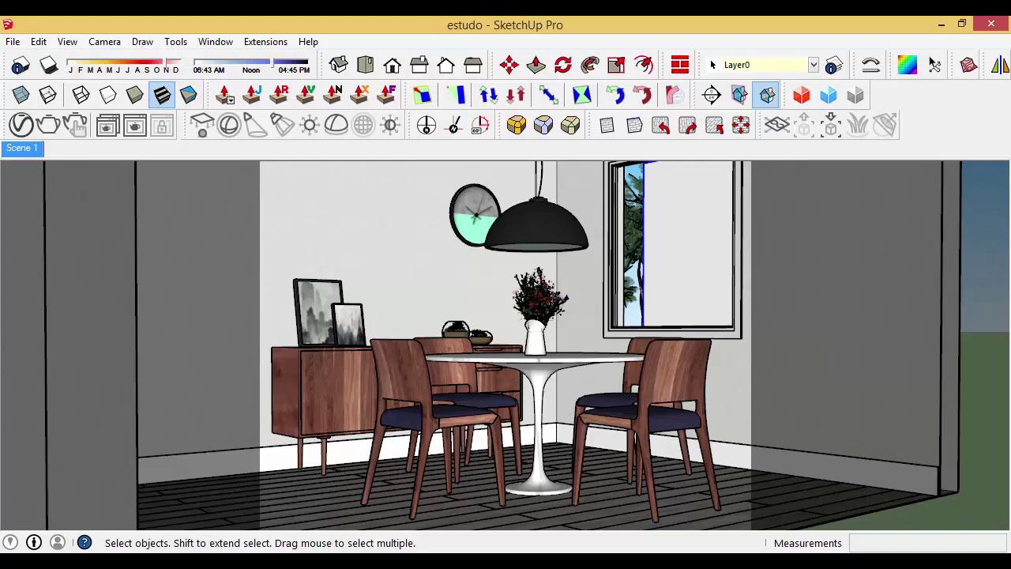
- Switch to Chrome and look through the bmmaquetes V-Ray course page: lesson contents, sample renders, student libraries and course price
click(111, 489)
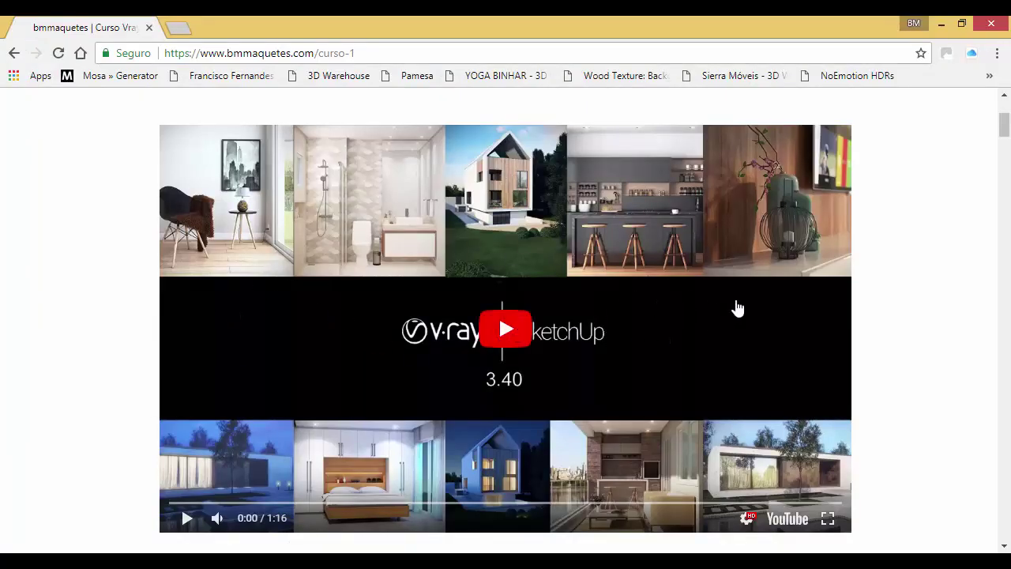
scroll(908, 244, down, 12)
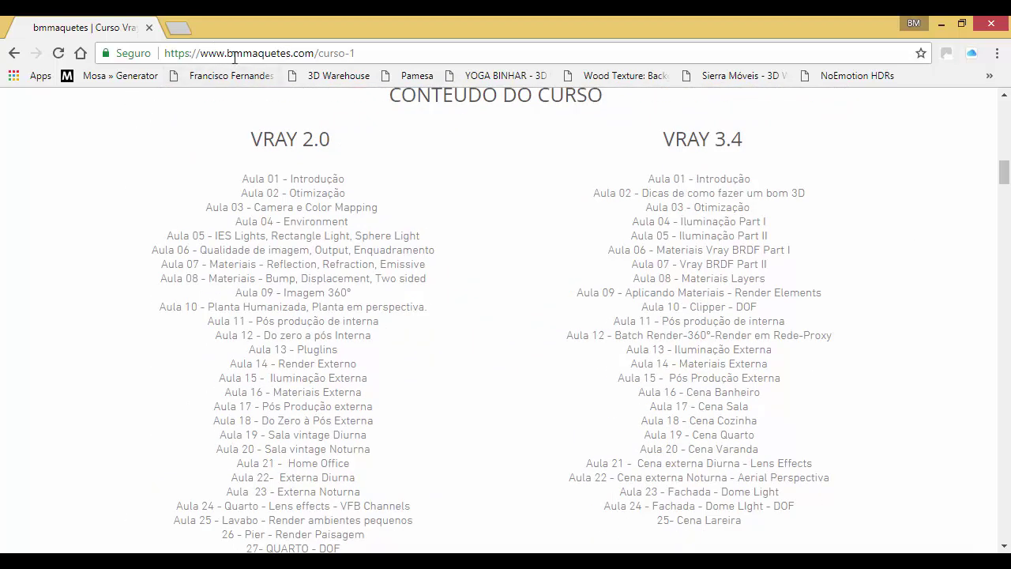
scroll(685, 172, up, 1)
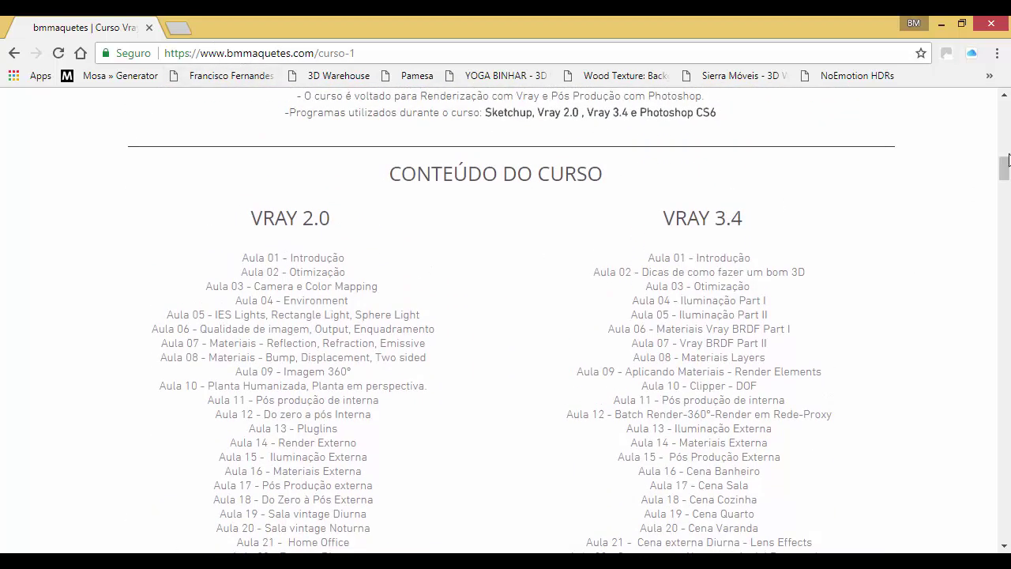
scroll(956, 255, down, 8)
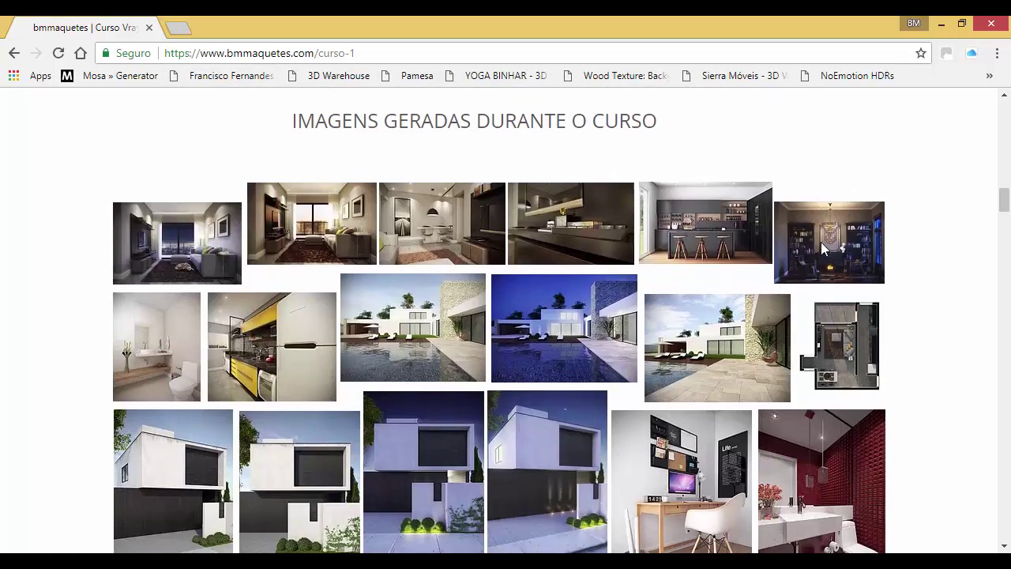
scroll(821, 242, down, 2)
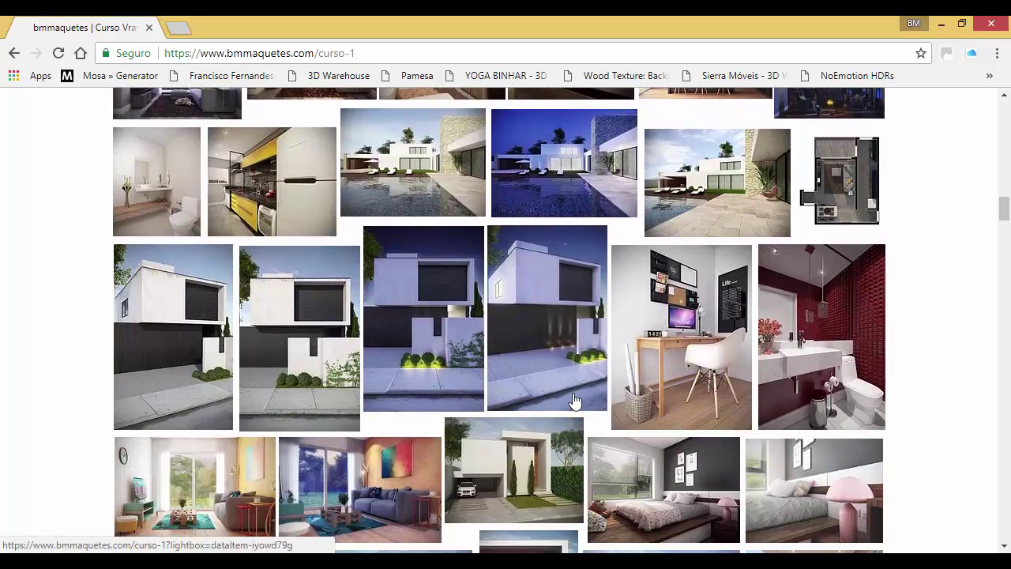
scroll(574, 402, down, 15)
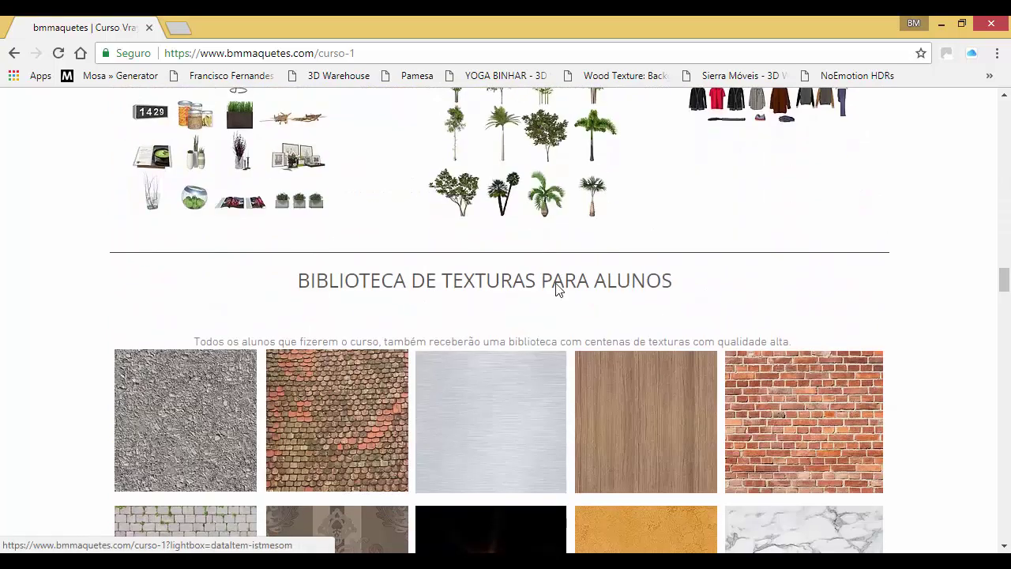
scroll(652, 177, up, 3)
scroll(659, 212, down, 6)
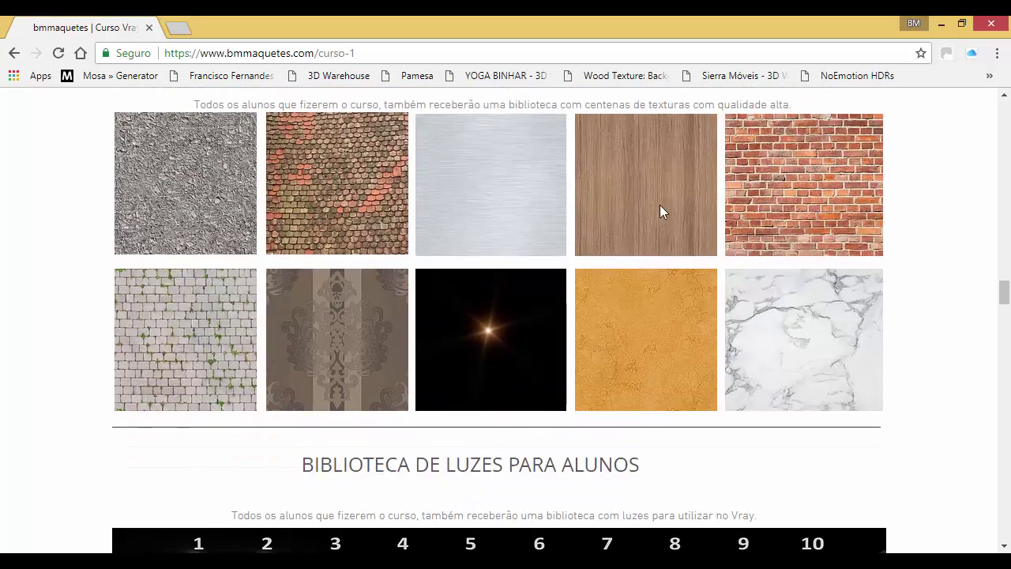
scroll(540, 216, down, 13)
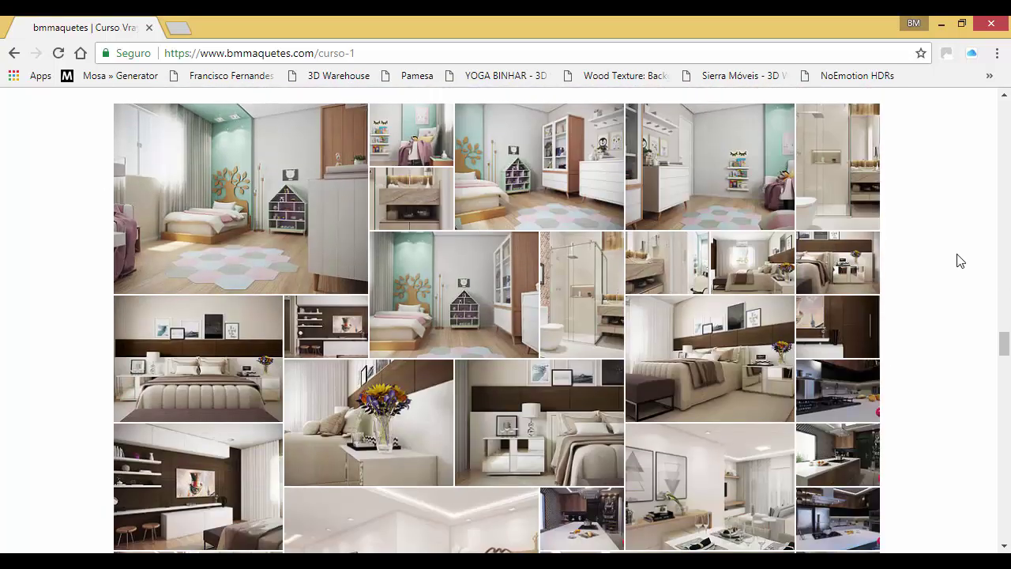
drag(1005, 338, 1005, 118)
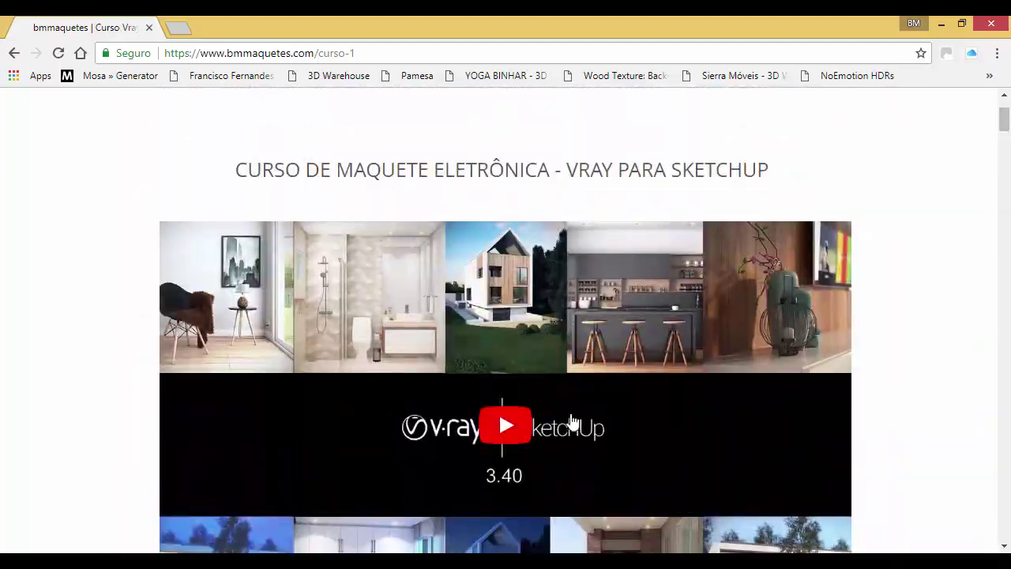
scroll(64, 373, down, 5)
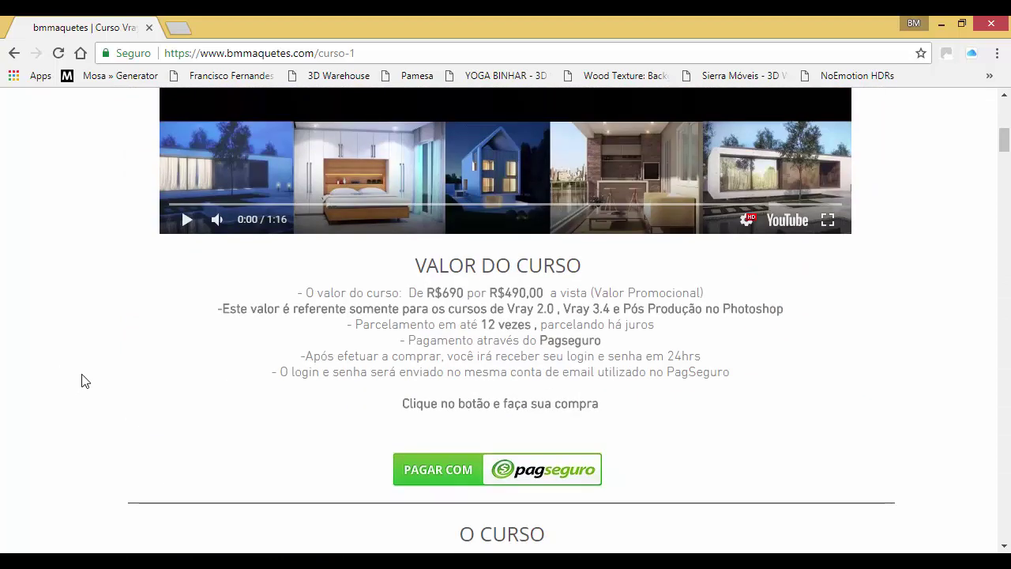
scroll(383, 371, down, 9)
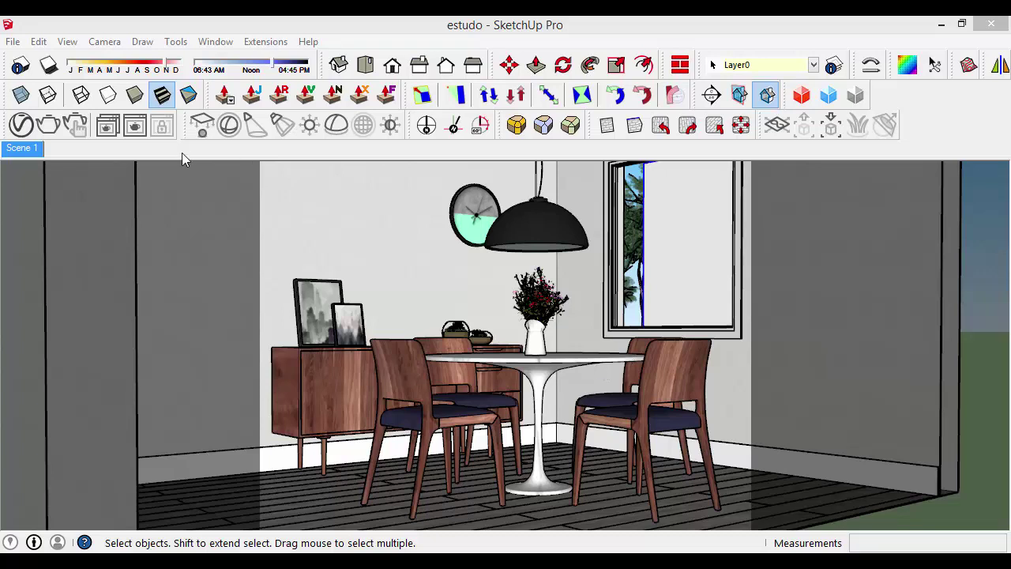
- Back in SketchUp, check the last render and turn off Material Override in the V-Ray settings
click(136, 125)
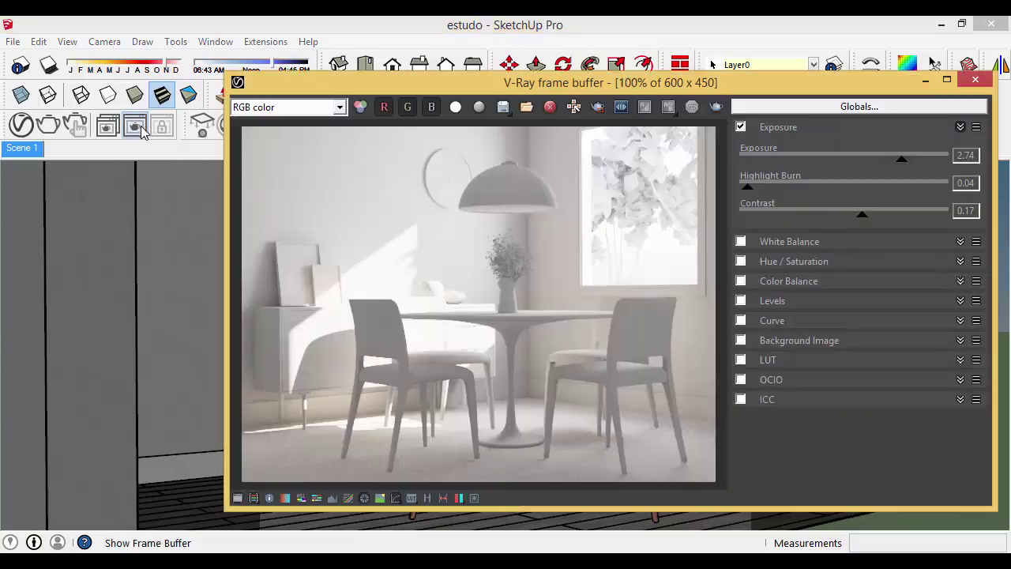
click(973, 82)
click(21, 124)
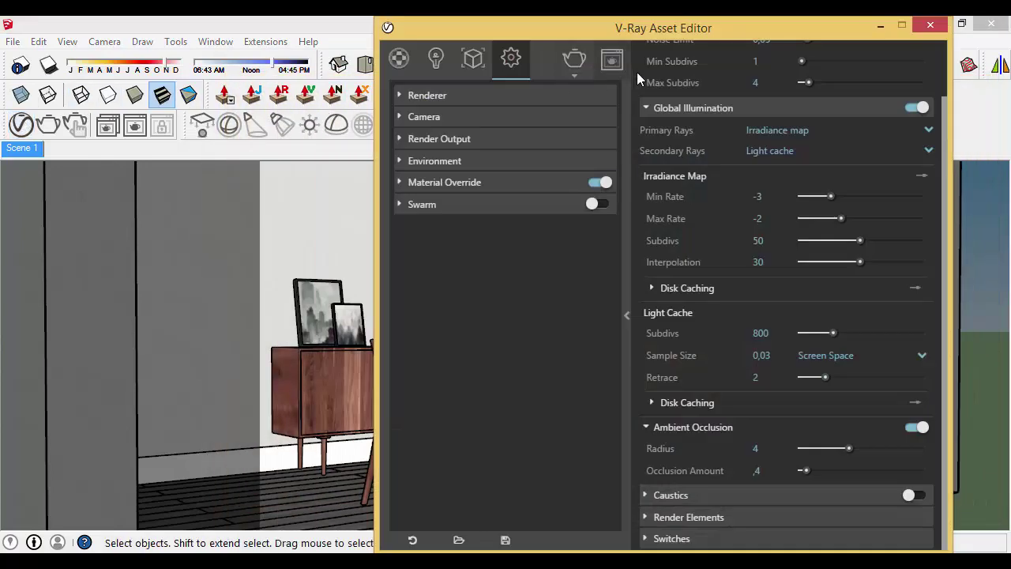
click(604, 181)
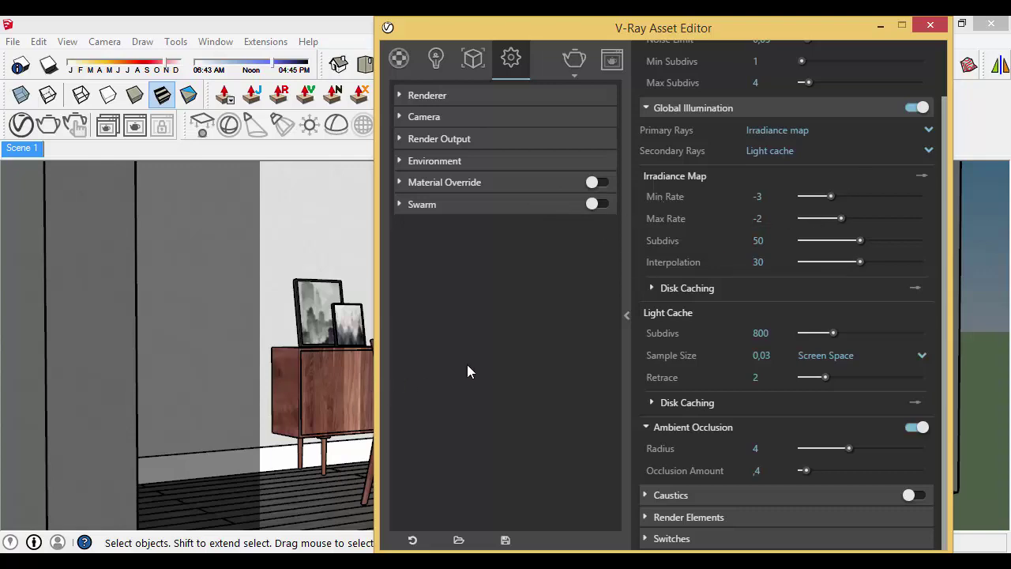
click(929, 27)
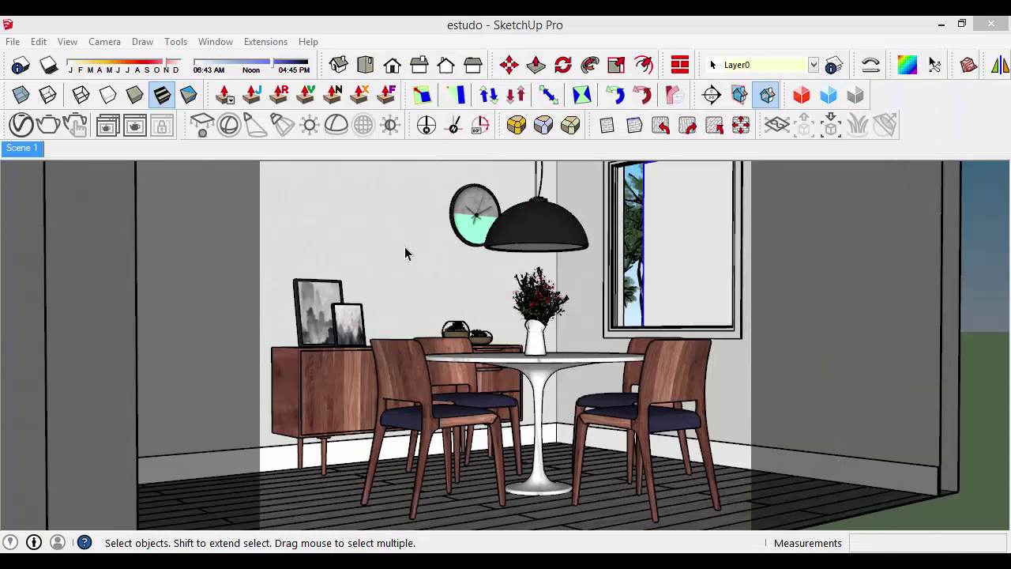
- Sample the marble material from the round dining tabletop and open it in the V-Ray Asset Editor
key(b)
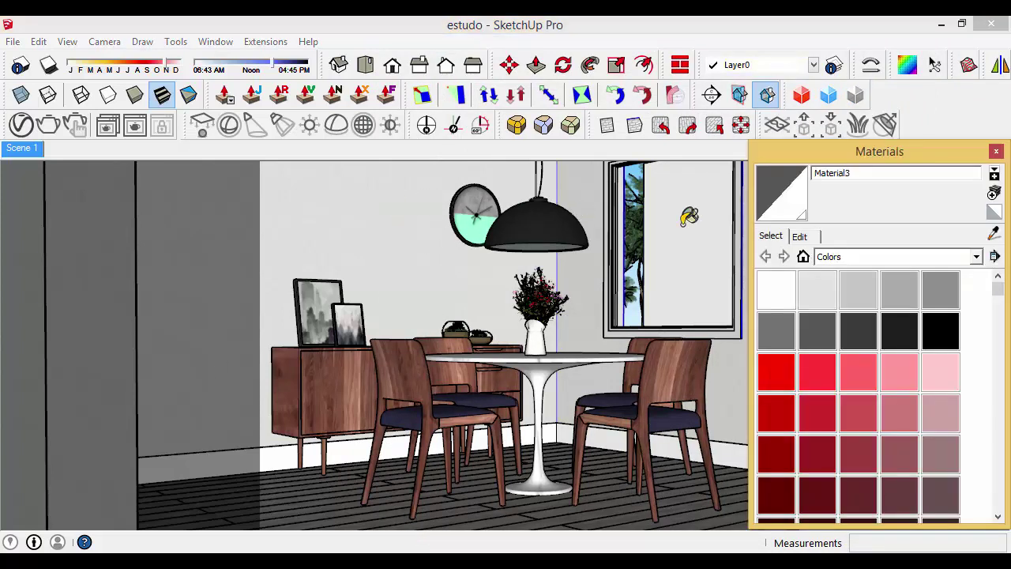
click(994, 233)
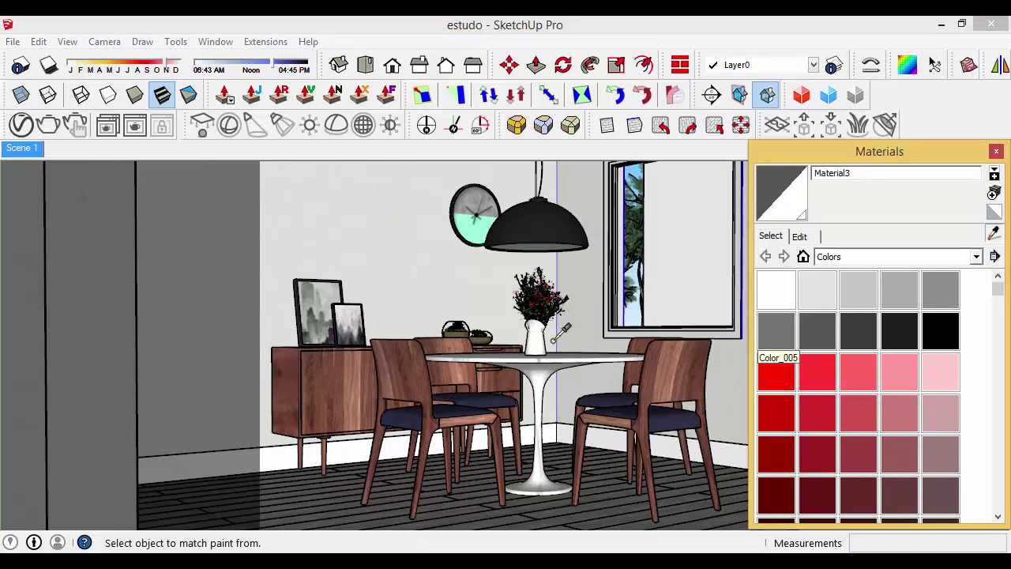
middle_drag(554, 347, 518, 380)
scroll(494, 381, up, 5)
click(481, 387)
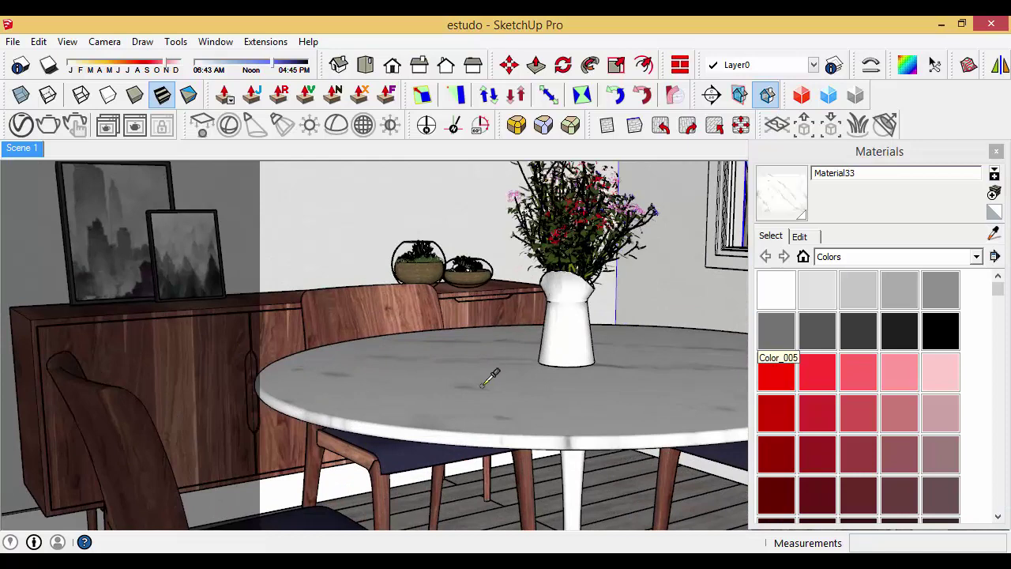
click(21, 125)
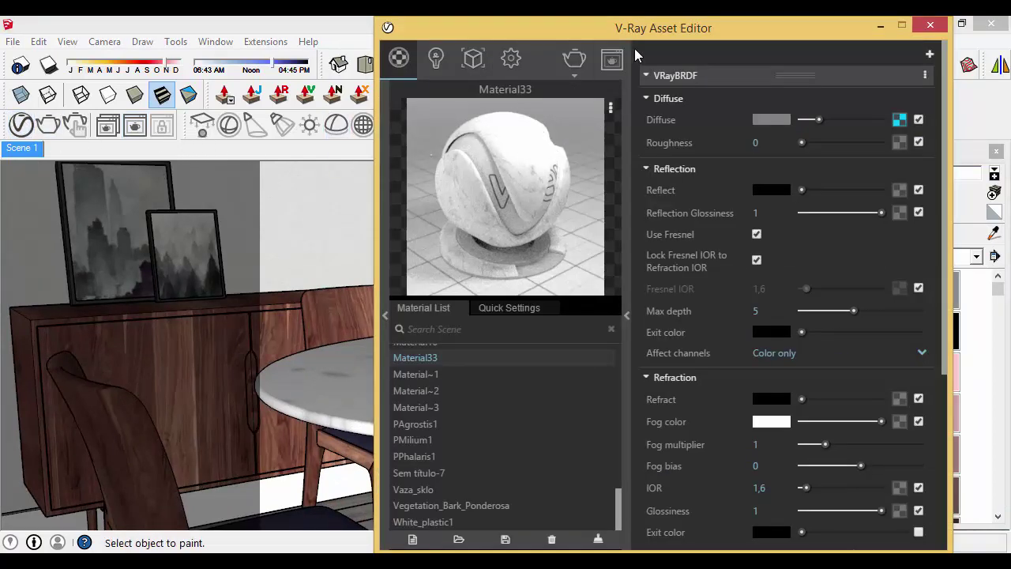
drag(654, 29, 481, 27)
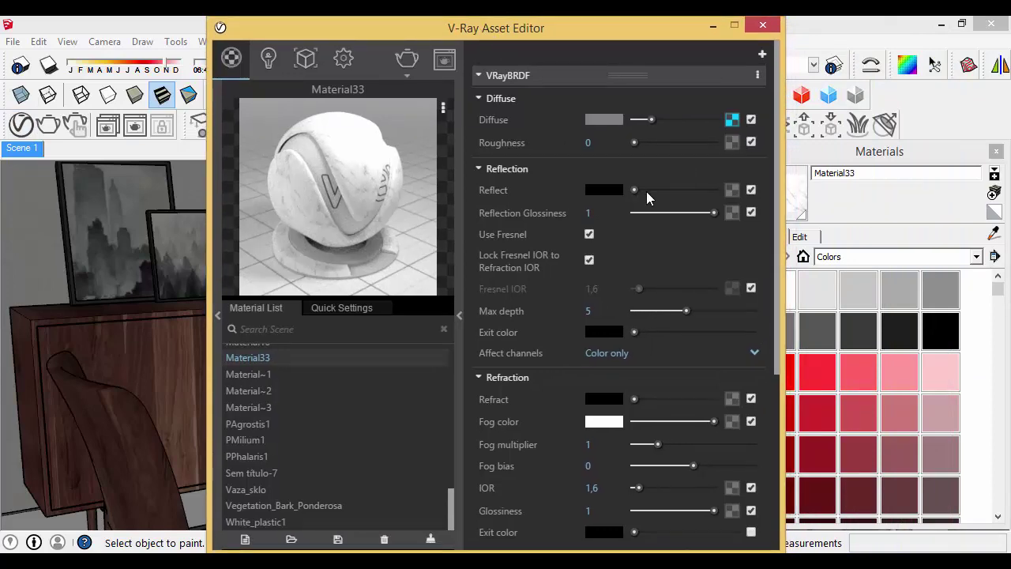
- Set the tabletop marble's reflection to full white and its reflection glossiness to 0,95
drag(646, 192, 743, 185)
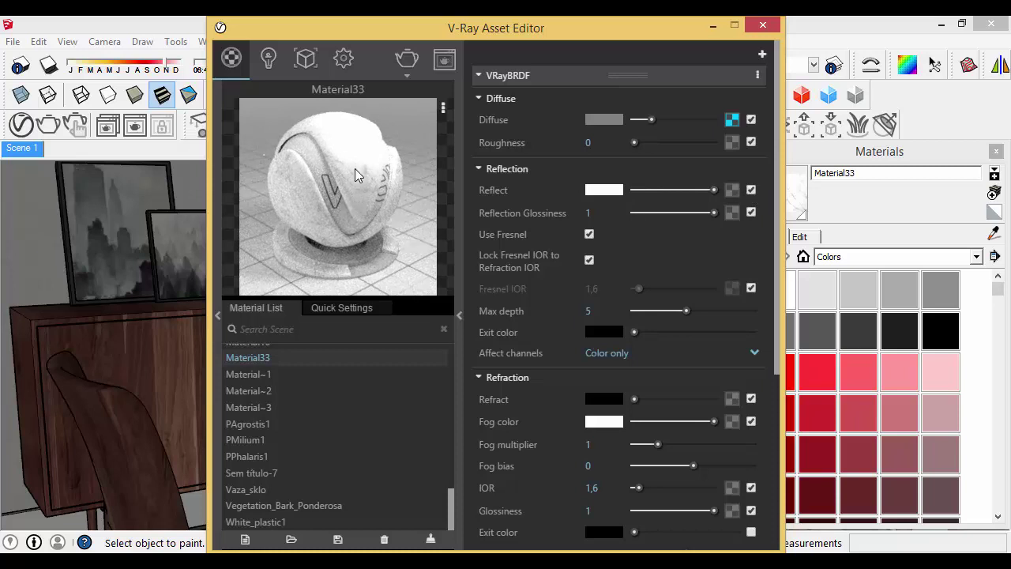
click(589, 214)
text(0,95)
key(Return)
click(760, 27)
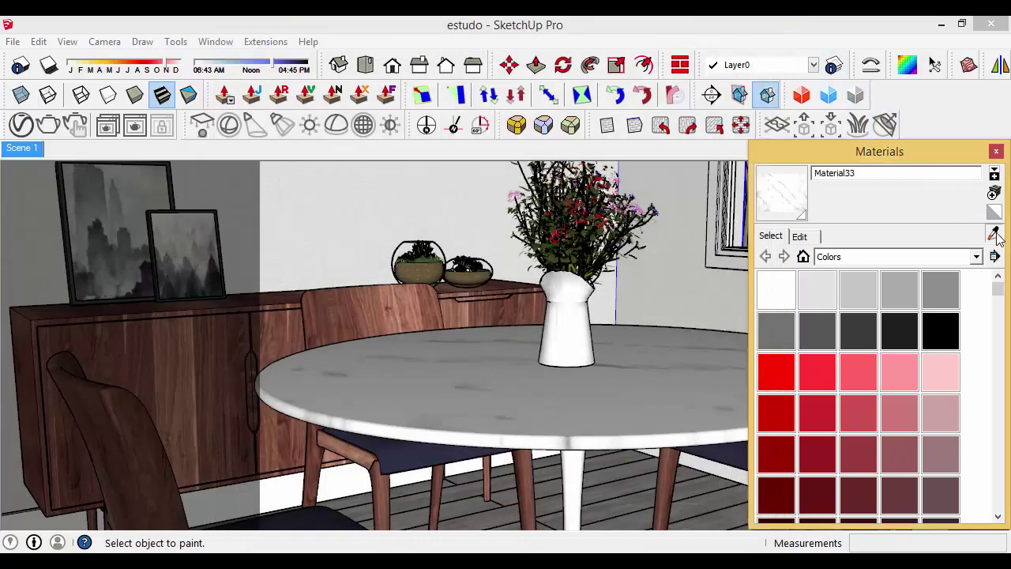
- Sample the white material from the flower vase and set its V-Ray reflection to full white
key(alt)
alt+click(574, 290)
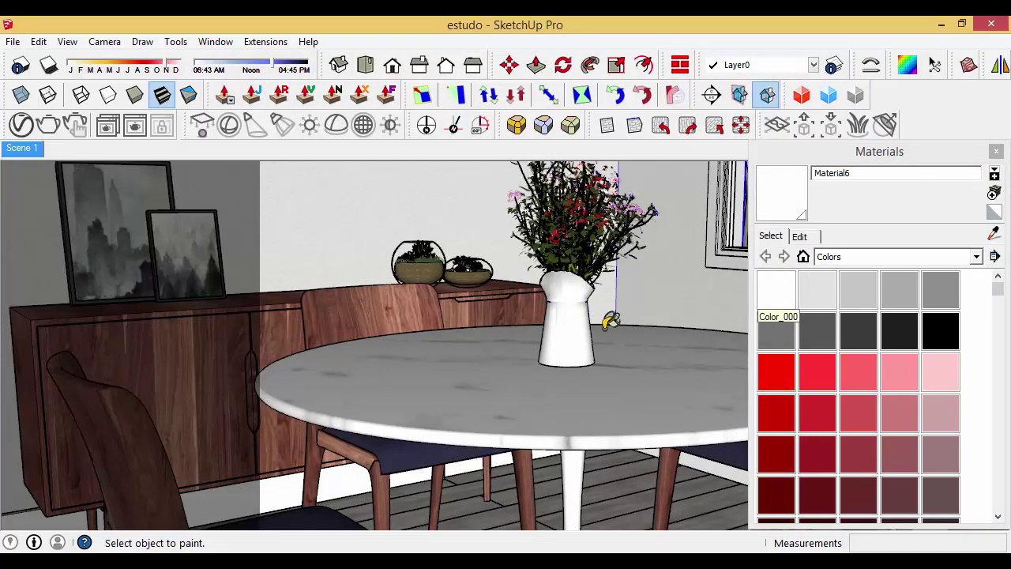
click(22, 125)
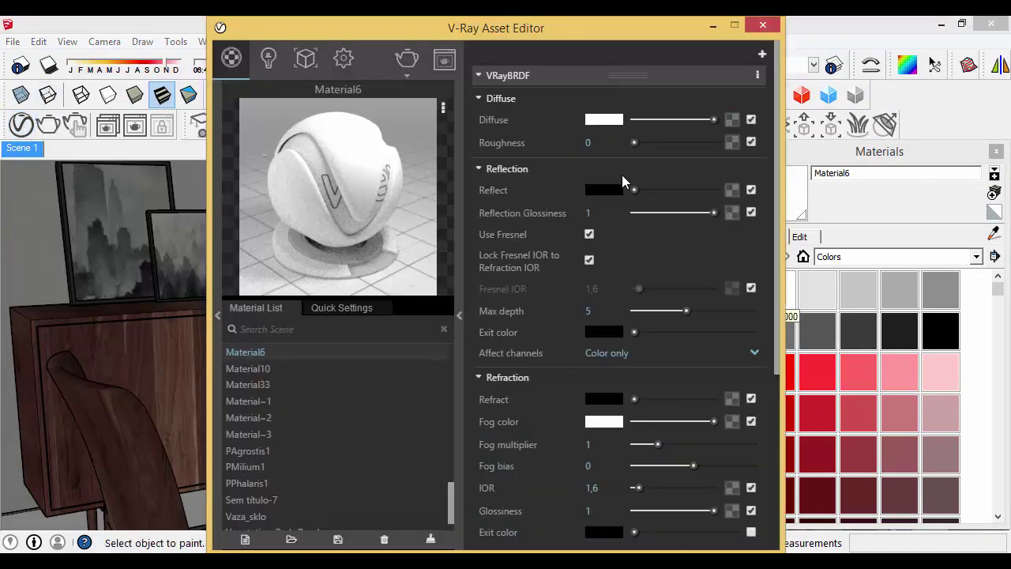
drag(636, 189, 719, 191)
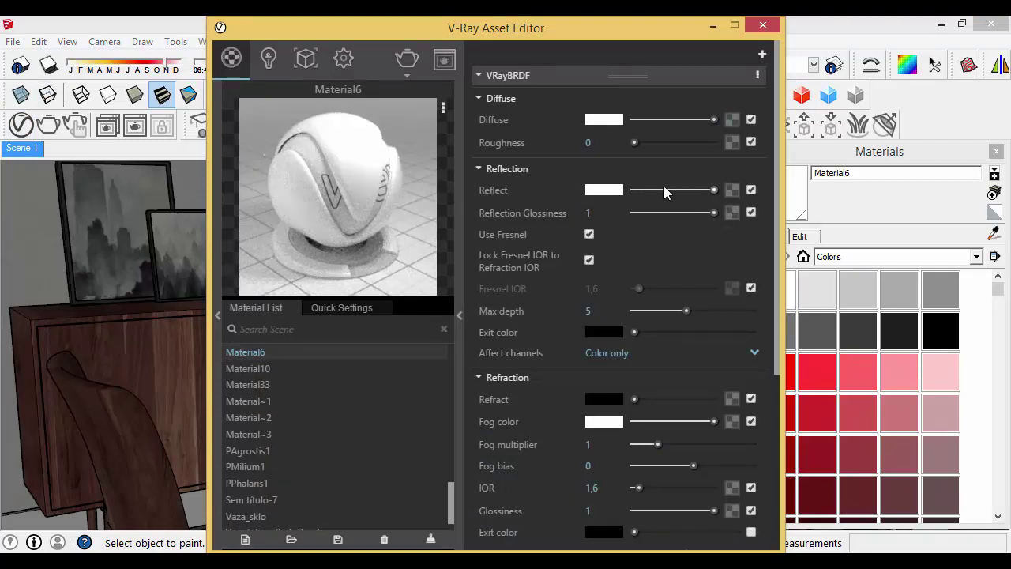
click(758, 27)
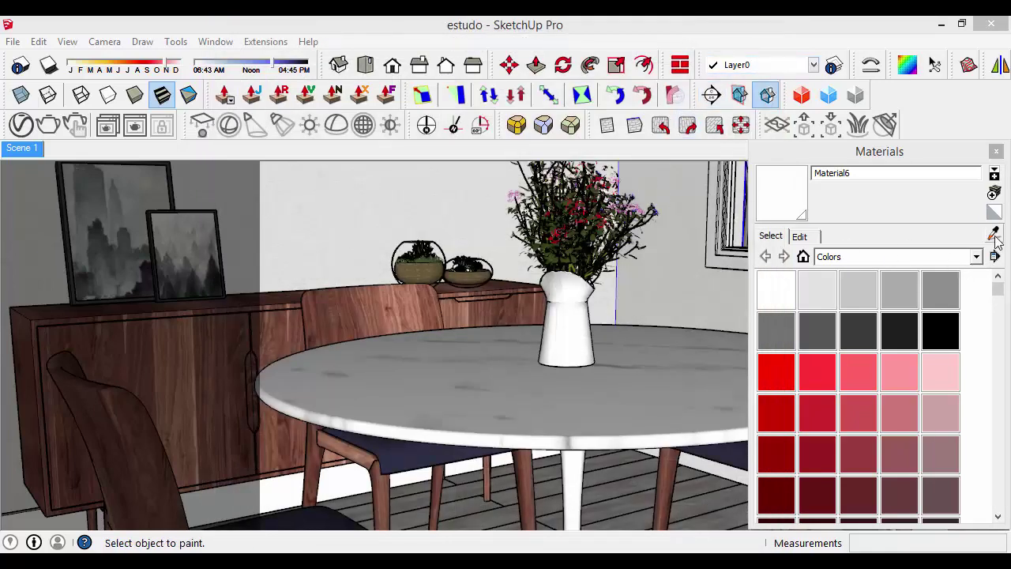
- Sample the glass material from the larger plant bowl on the sideboard and set its V-Ray reflection to full white
click(994, 233)
middle_drag(521, 304, 298, 226)
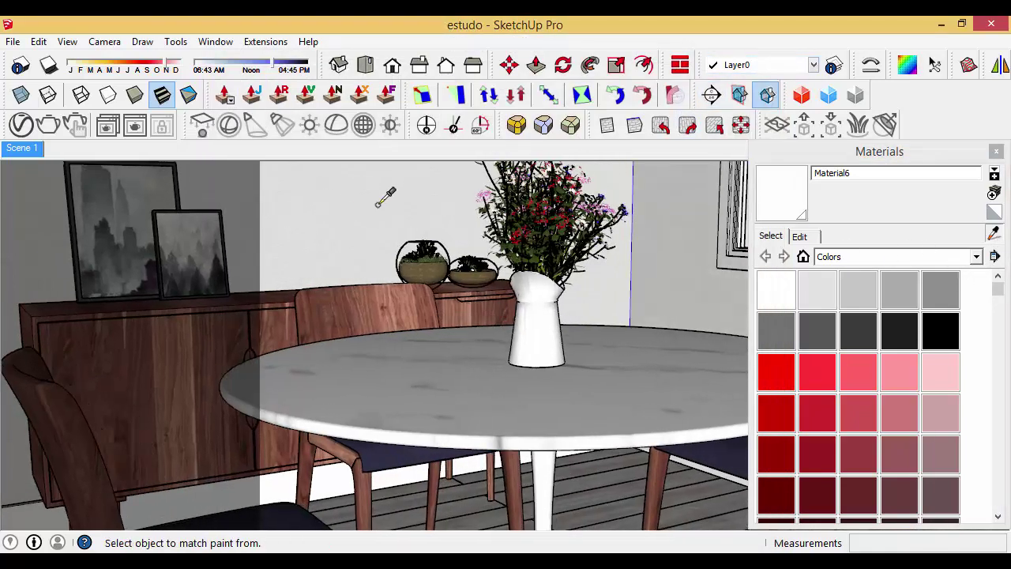
scroll(387, 202, up, 5)
click(499, 314)
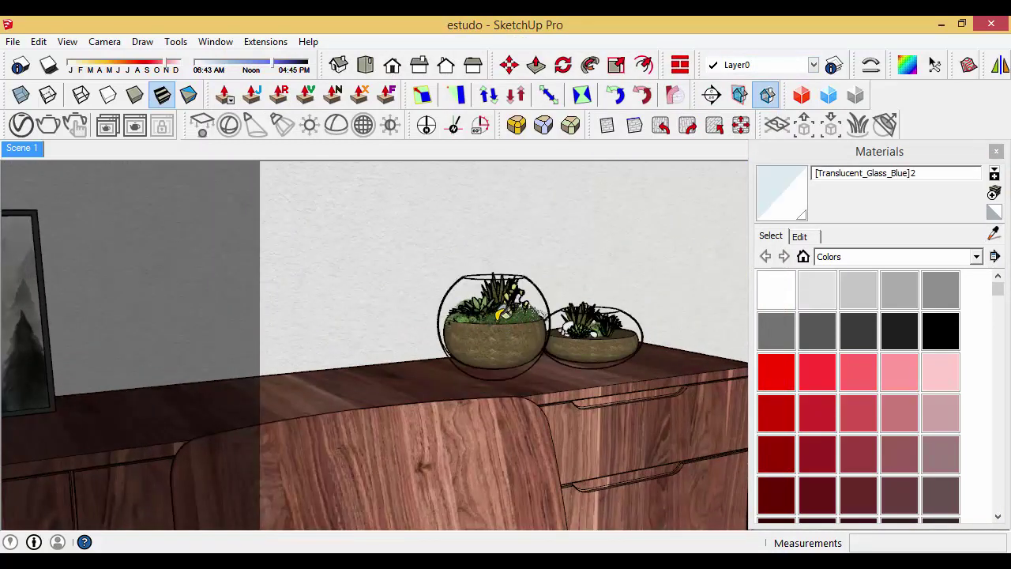
click(21, 126)
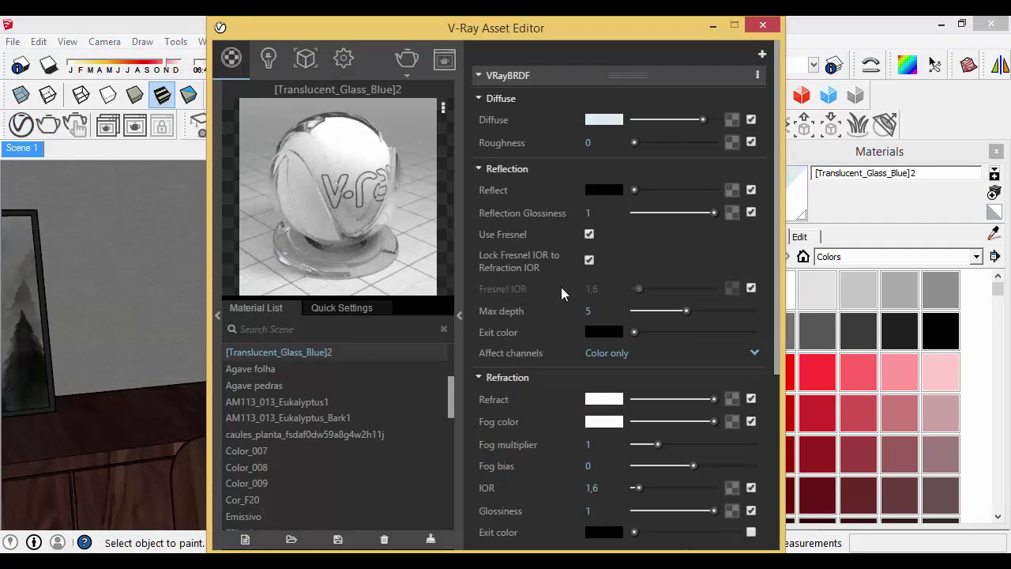
scroll(552, 296, down, 5)
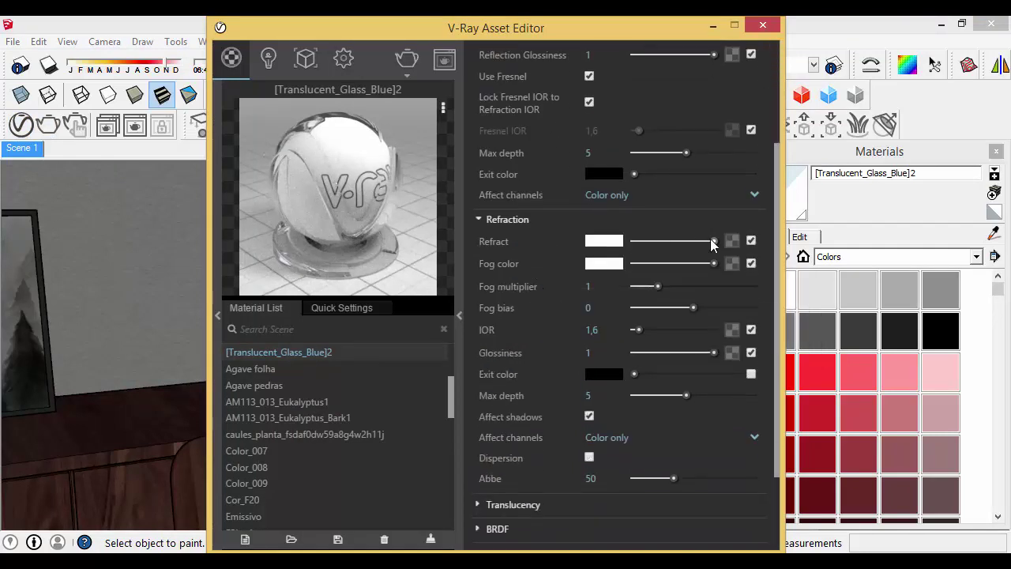
scroll(571, 223, up, 5)
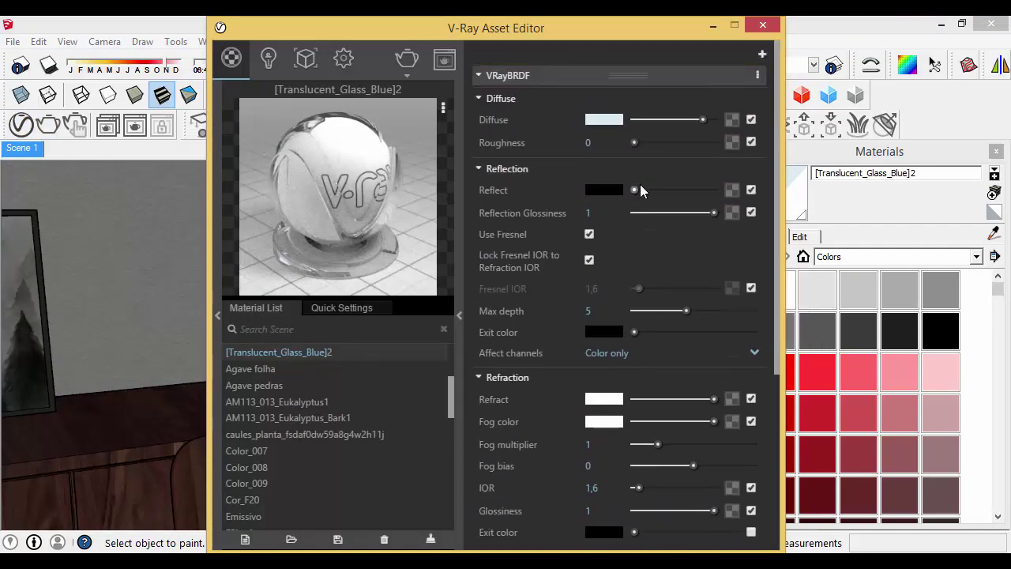
drag(636, 190, 719, 194)
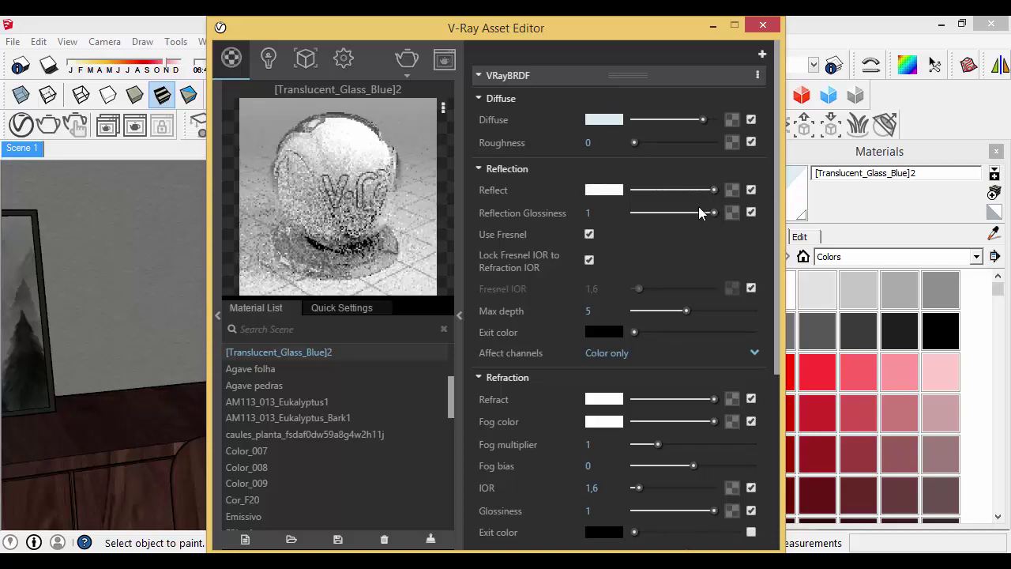
- Try the plant bowl glass with black refraction, restore the refraction to full white and close the material settings
scroll(474, 235, down, 3)
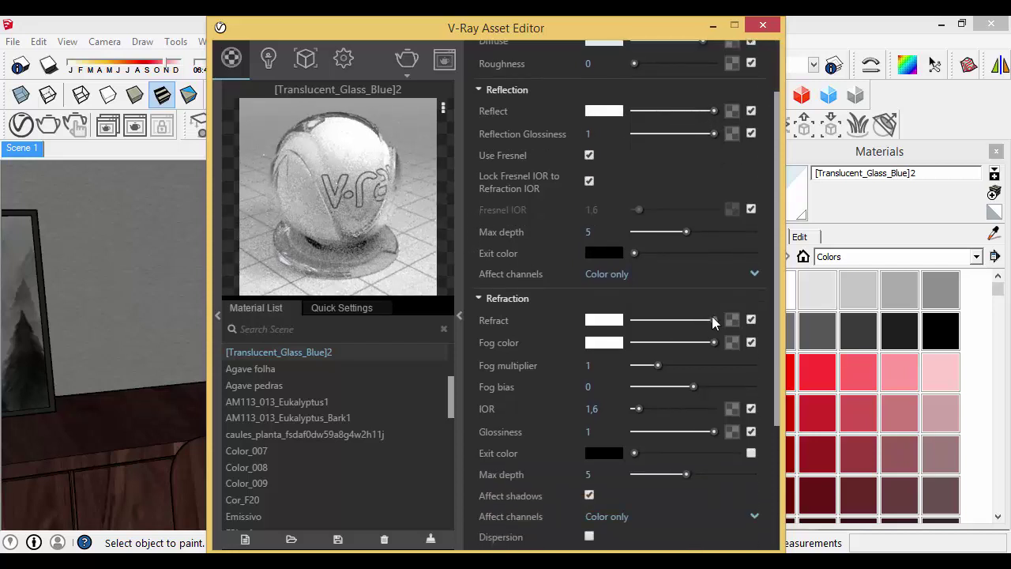
drag(714, 319, 497, 315)
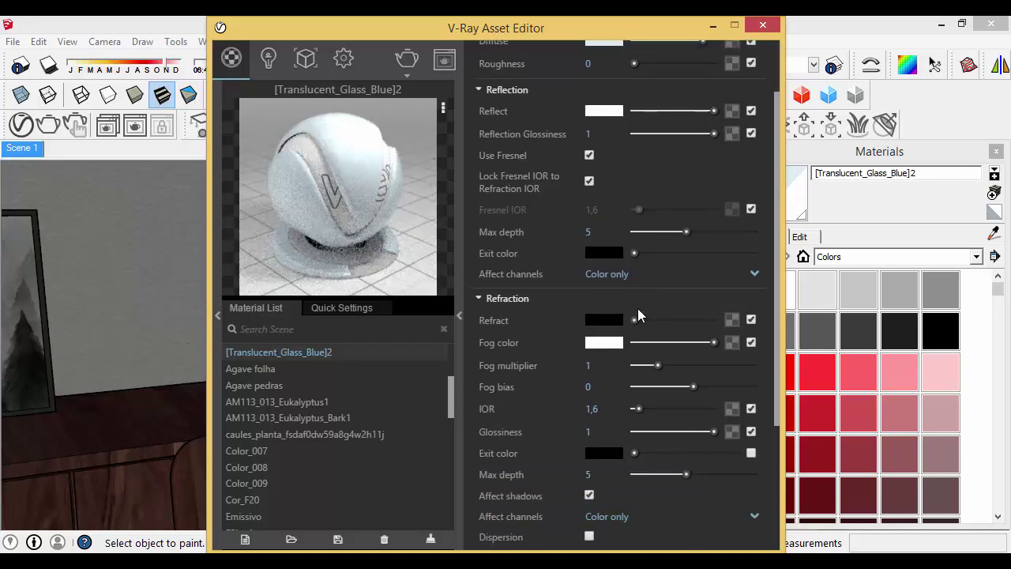
drag(634, 320, 715, 320)
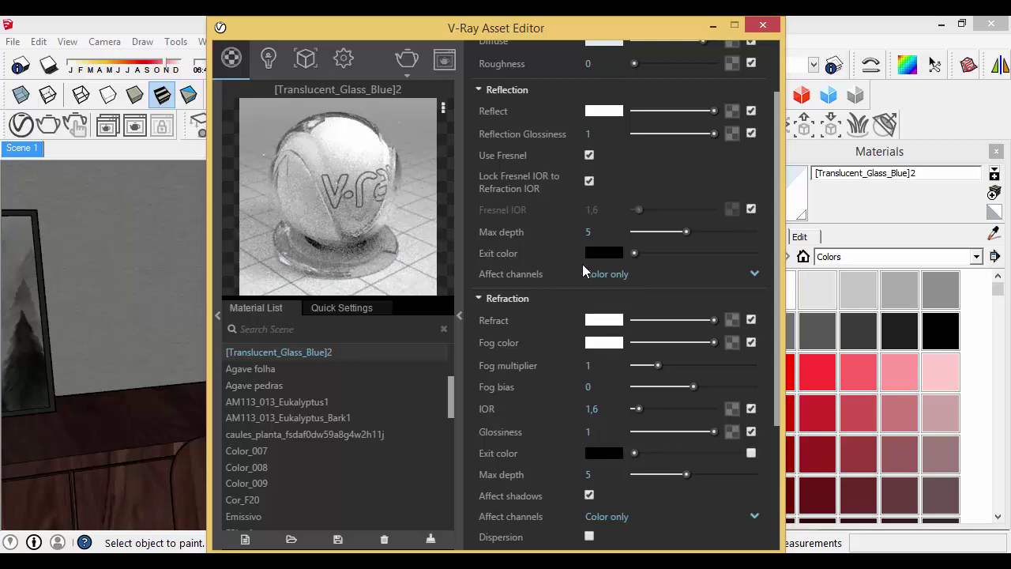
click(762, 27)
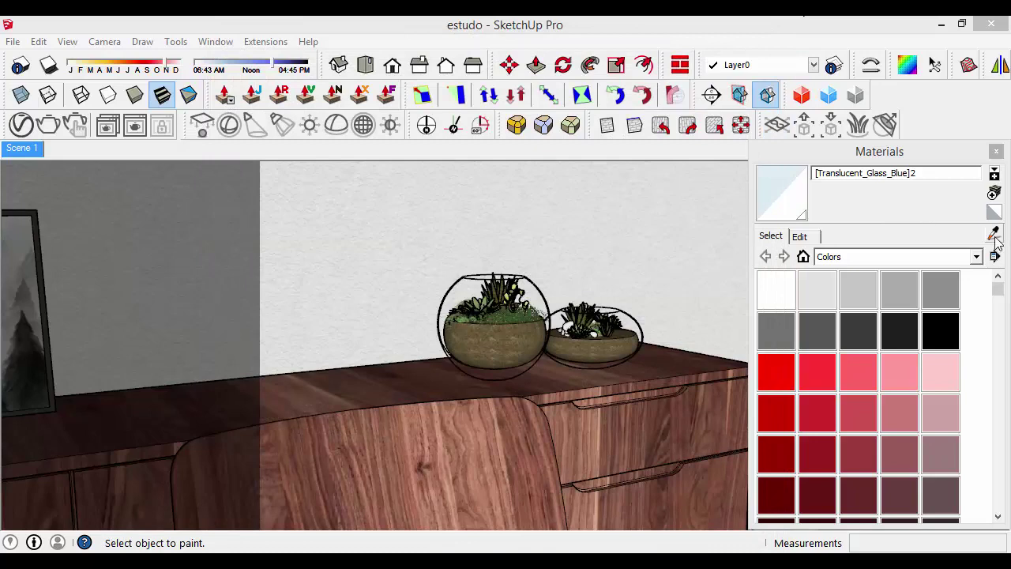
- Sample the dark grey material from the large picture frame on the sideboard and open it in the V-Ray Asset Editor
click(993, 235)
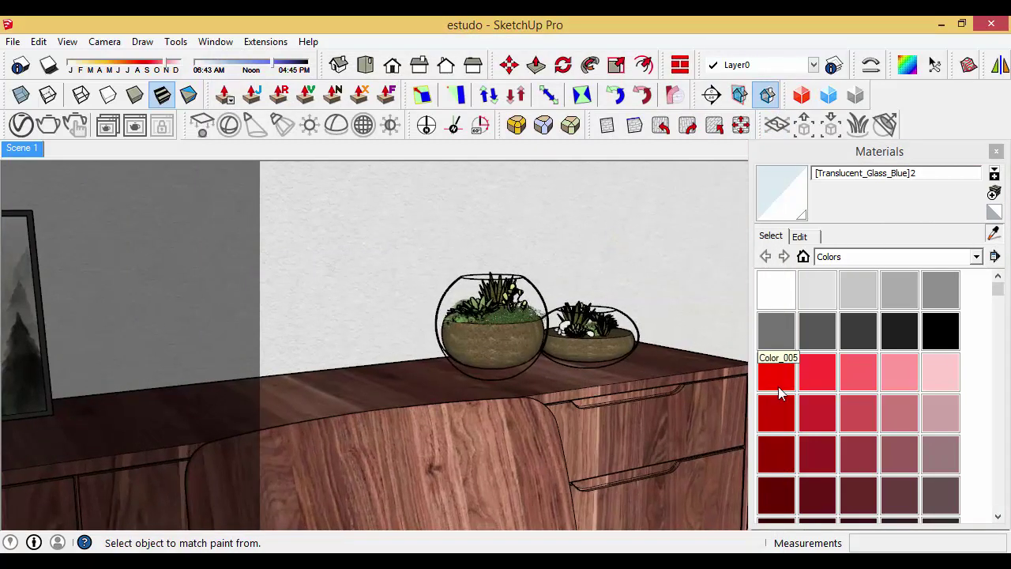
scroll(765, 392, down, 3)
scroll(153, 348, up, 4)
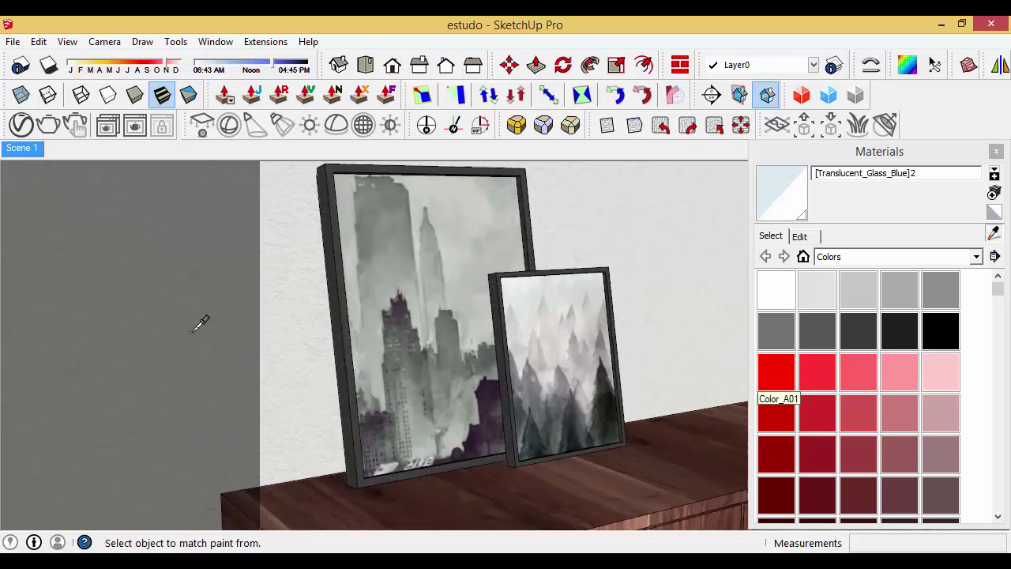
click(347, 376)
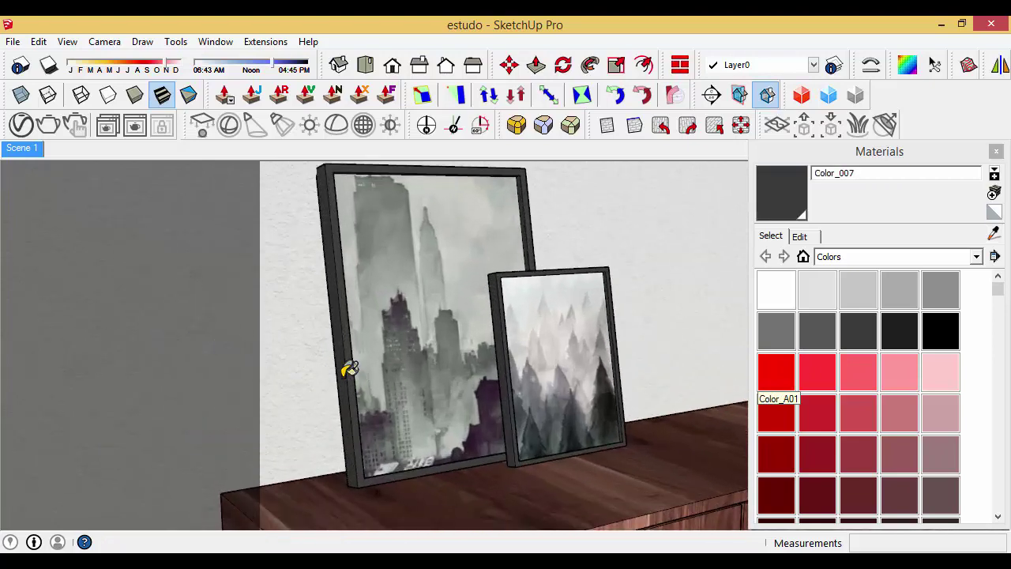
click(32, 128)
- Set the picture frame material's reflection to full white and its reflection glossiness to 0,8
mouse_move(634, 190)
mouse_down()
mouse_move(698, 191)
mouse_move(717, 207)
mouse_up()
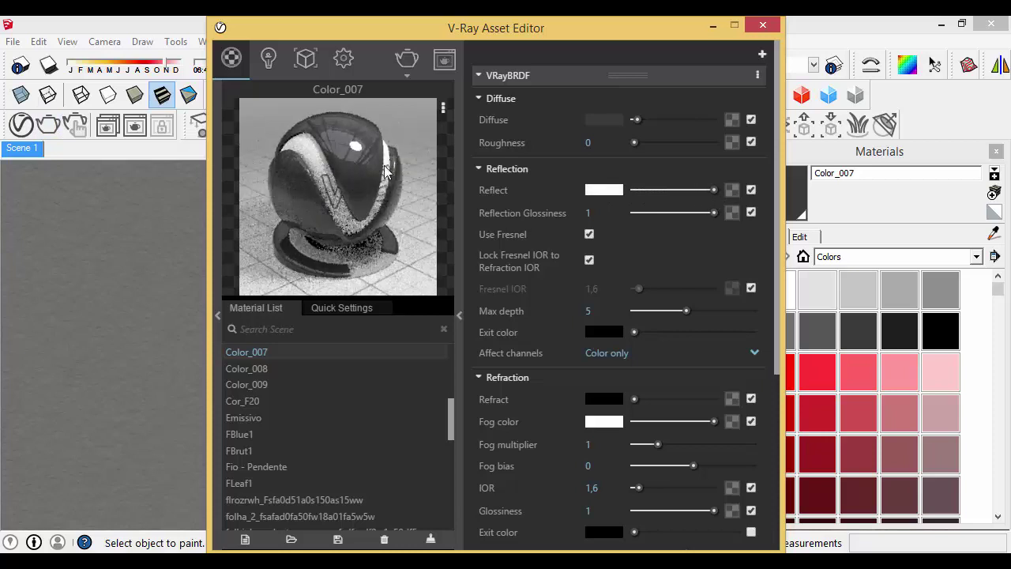
click(604, 212)
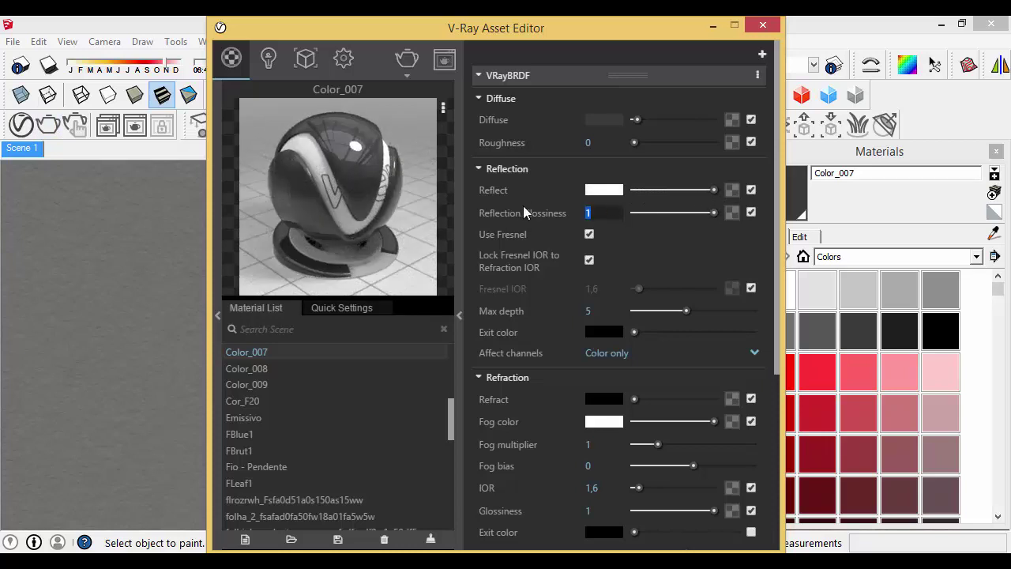
text(,8)
key(Return)
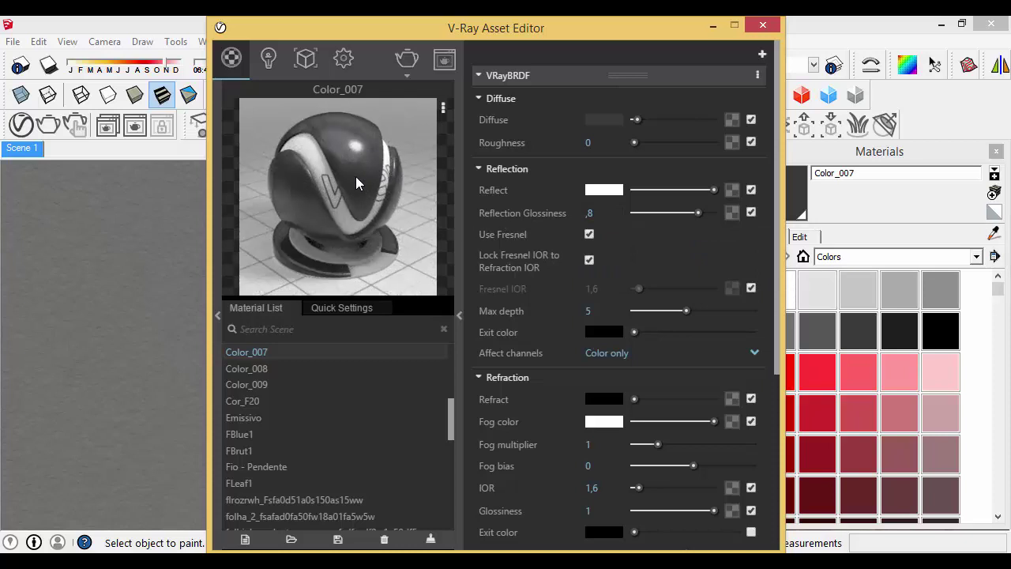
click(763, 25)
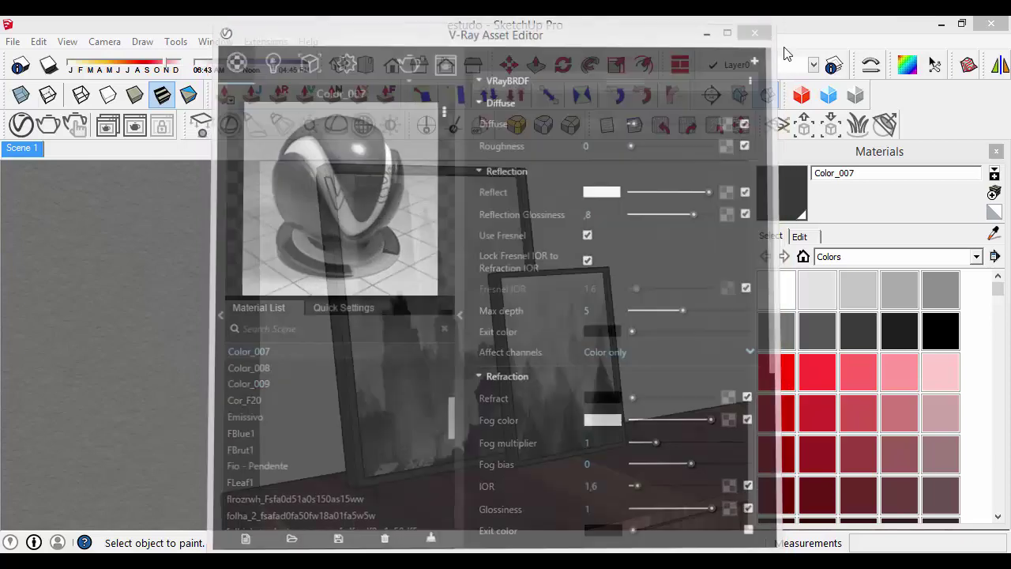
- Sample the skyline artwork from the large picture and set its V-Ray reflection to full white
click(993, 232)
click(458, 220)
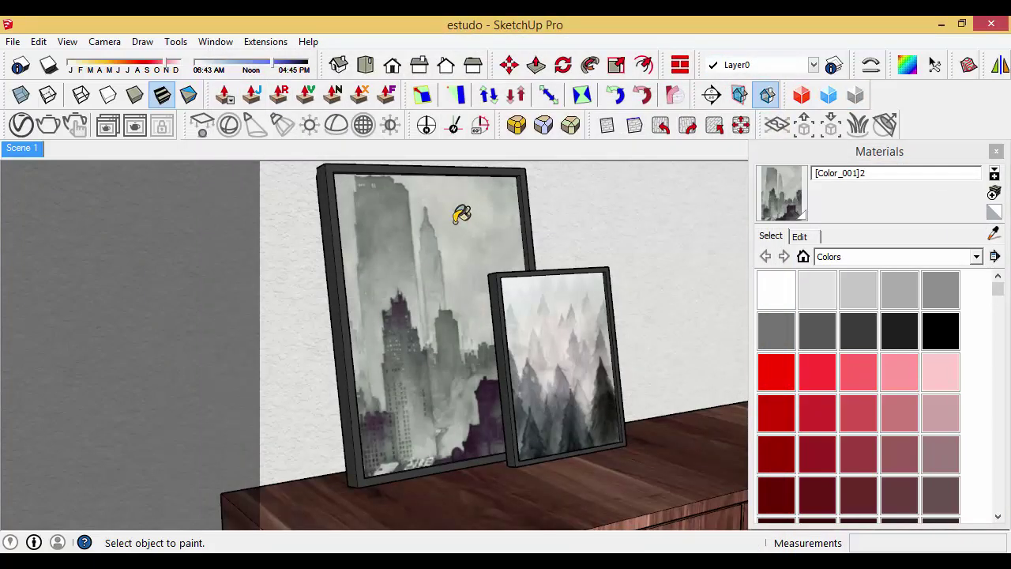
click(20, 124)
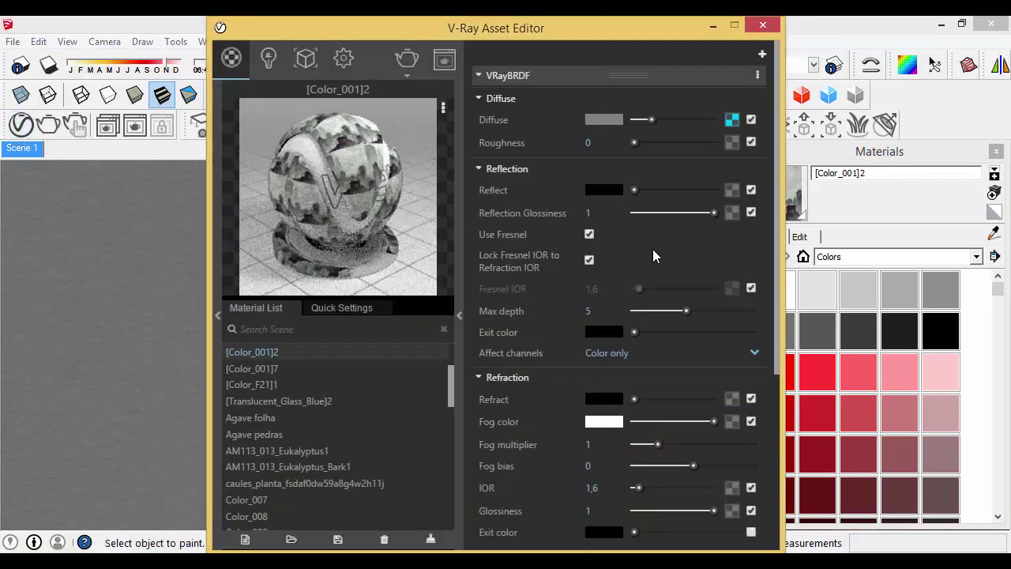
drag(633, 192, 714, 190)
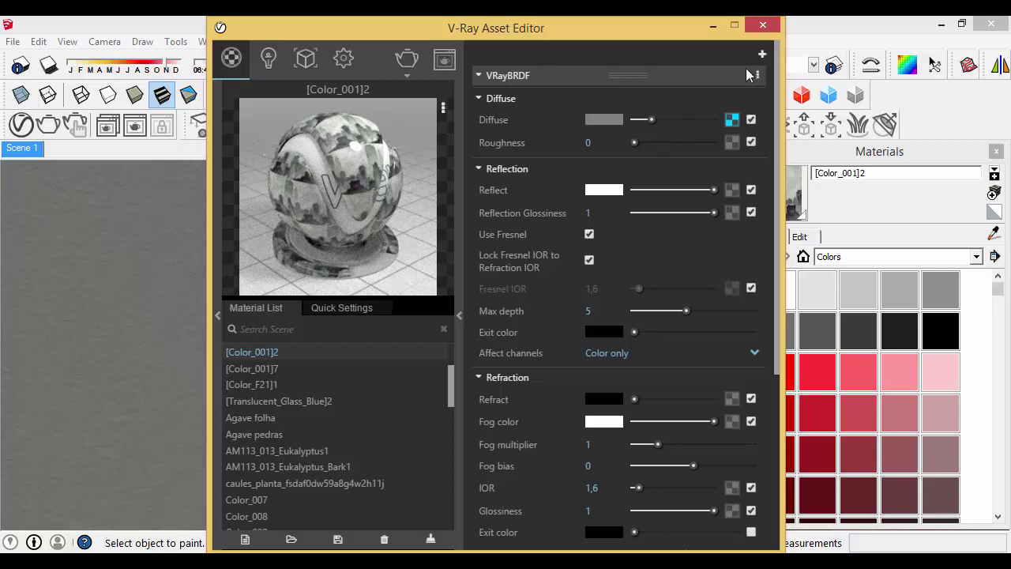
click(763, 25)
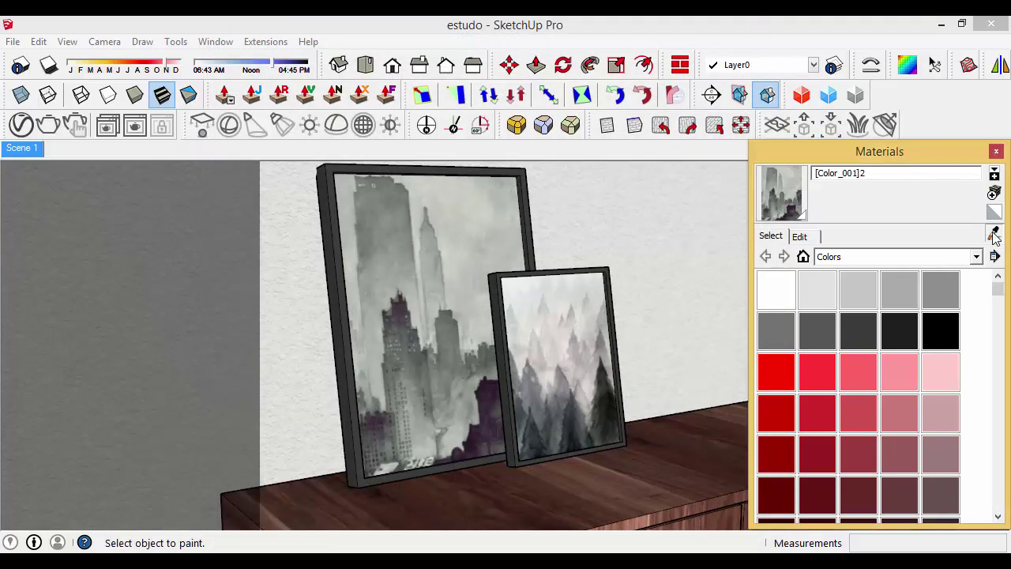
- Sample the forest artwork from the small picture and set its V-Ray reflection to full white
click(993, 234)
click(97, 226)
click(21, 125)
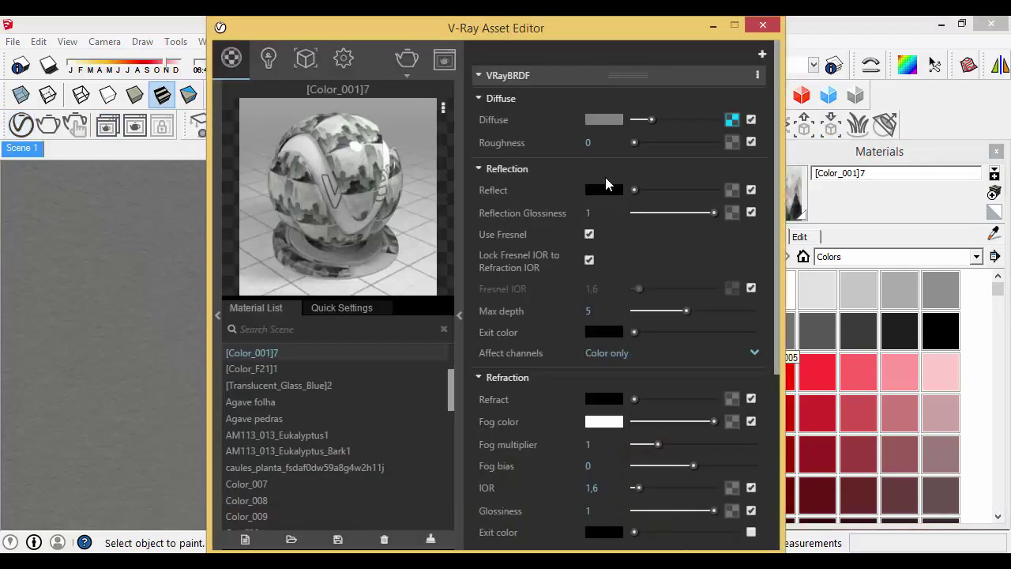
drag(634, 189, 715, 190)
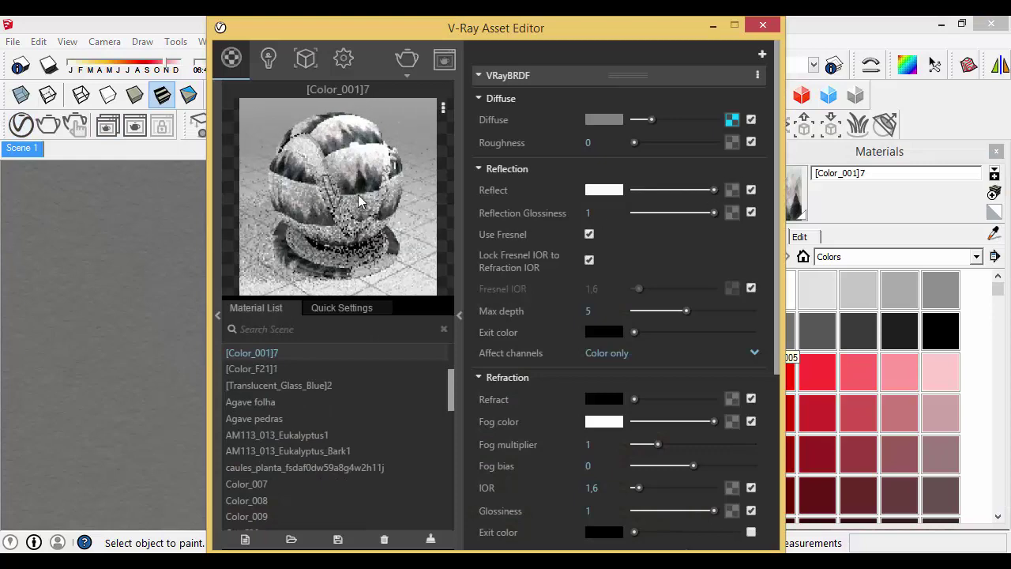
click(765, 29)
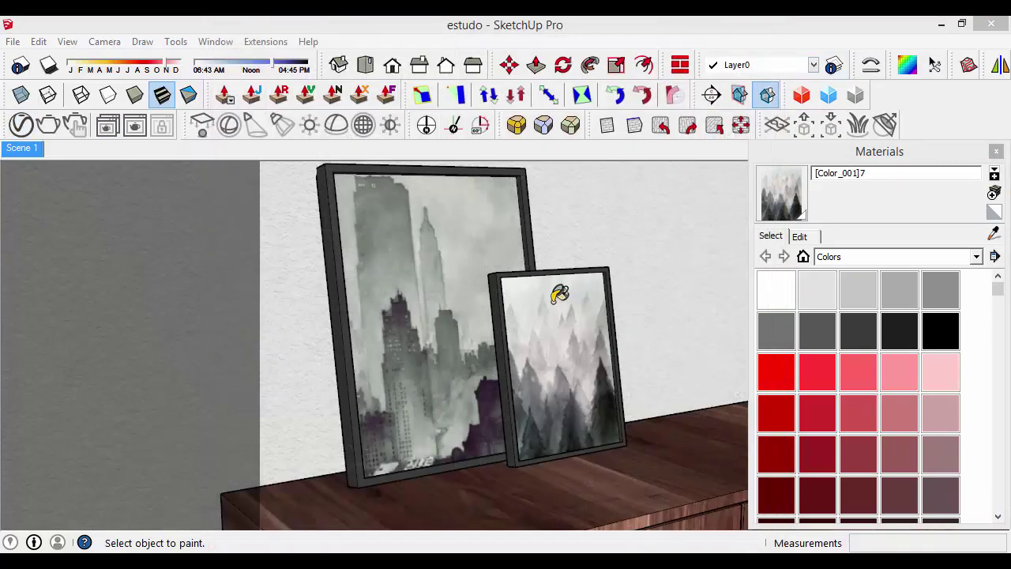
- Sample the black material from the pendant lamp above the dining table and open it in the V-Ray Asset Editor
mouse_move(523, 293)
middle_down()
mouse_move(489, 296)
mouse_move(413, 269)
mouse_move(483, 370)
mouse_move(508, 343)
middle_up()
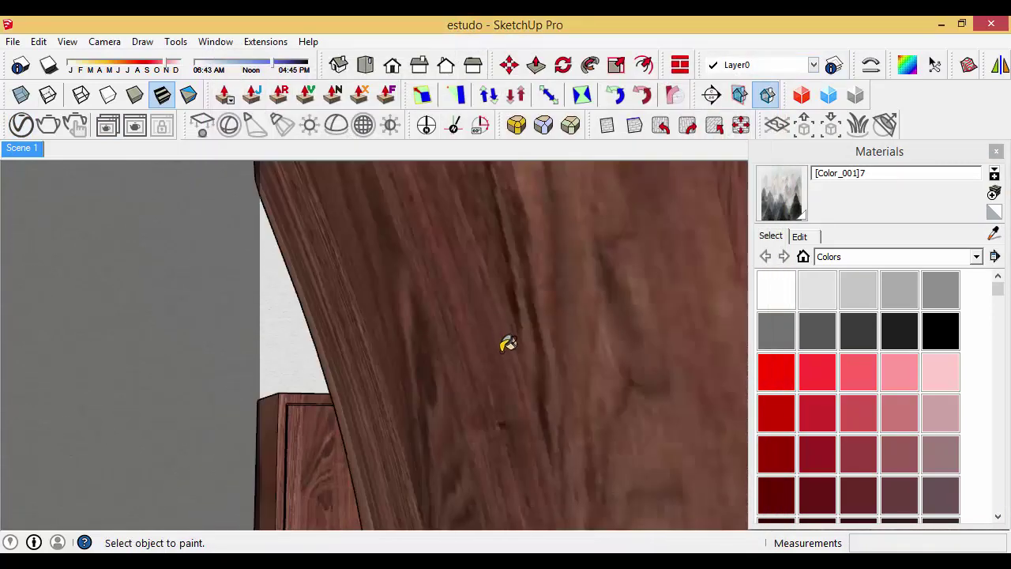
scroll(387, 361, down, 4)
middle_drag(354, 354, 368, 328)
scroll(368, 328, down, 5)
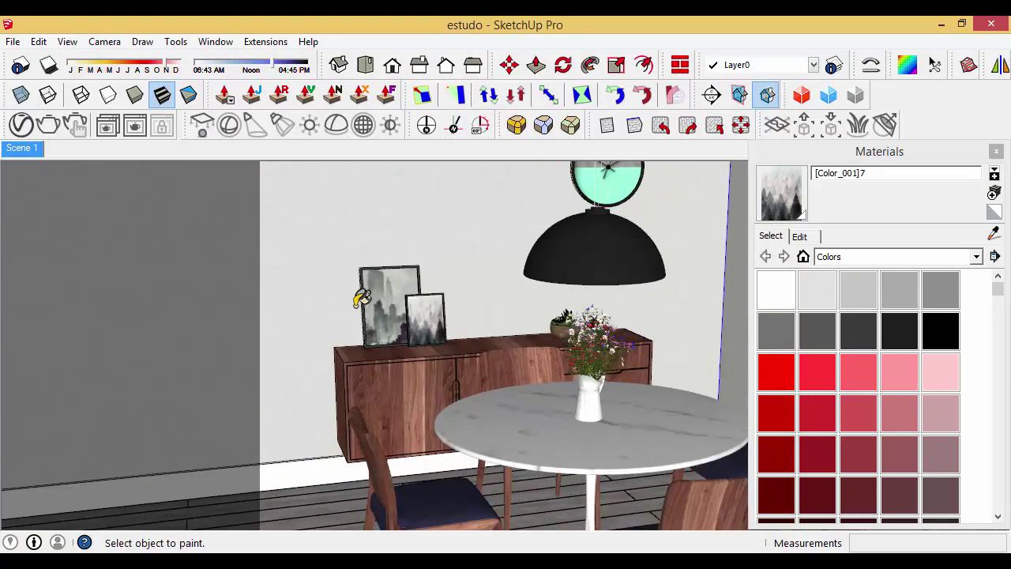
middle_drag(361, 293, 379, 332)
click(994, 235)
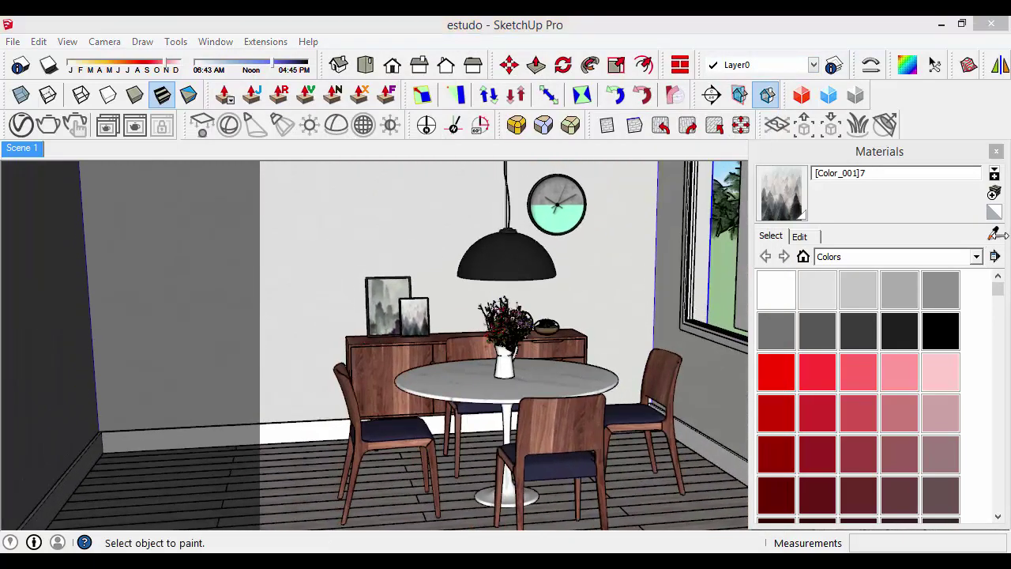
click(533, 248)
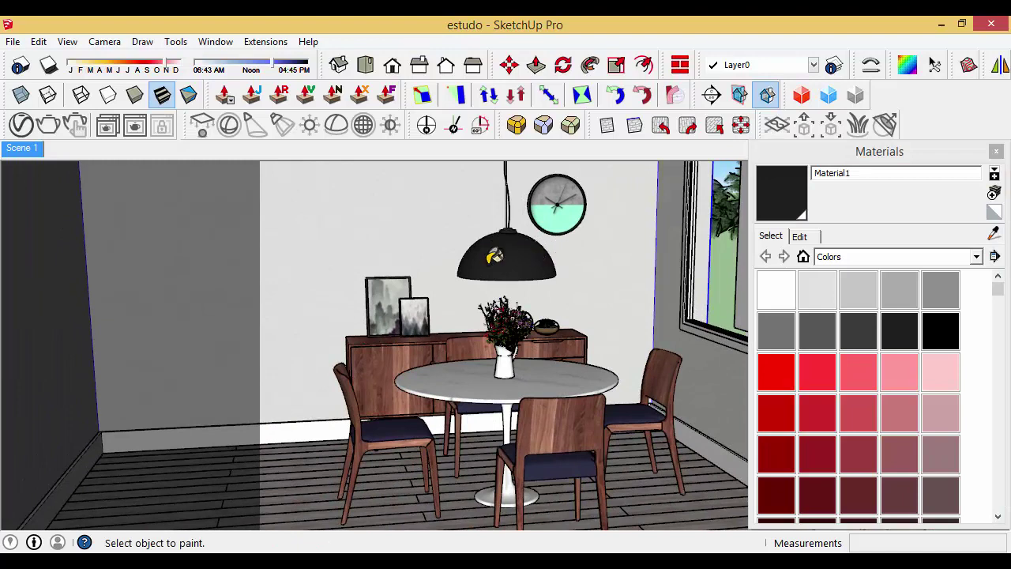
click(20, 124)
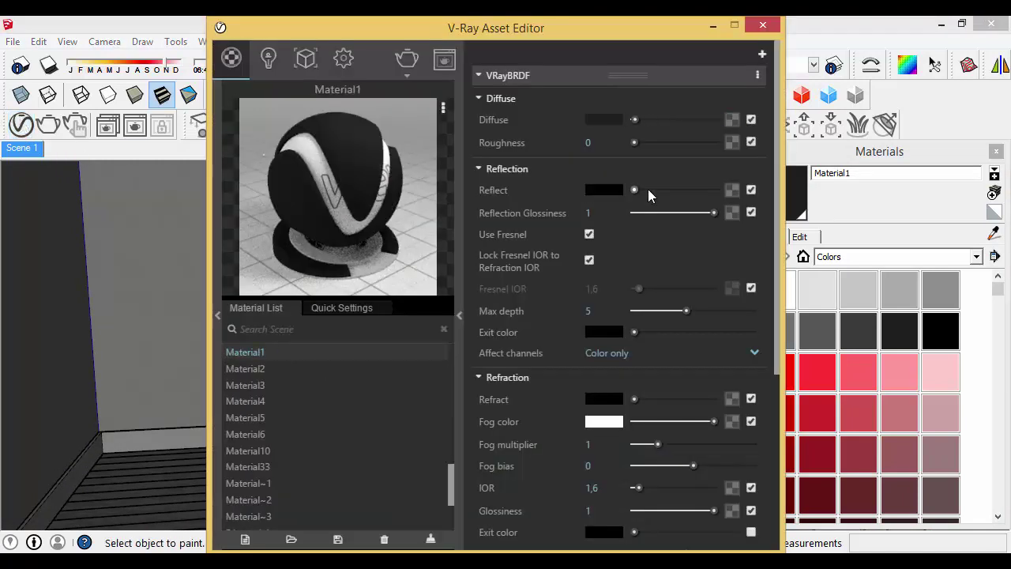
- Set the pendant lamp material's reflection to full white and its reflection glossiness to 0,9
drag(634, 189, 721, 189)
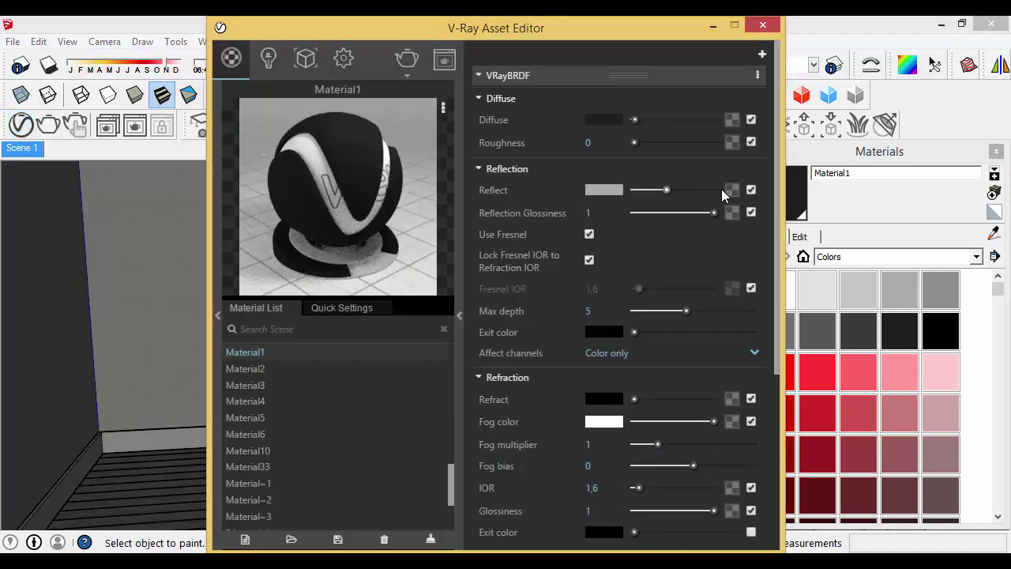
double_click(610, 212)
text(,9)
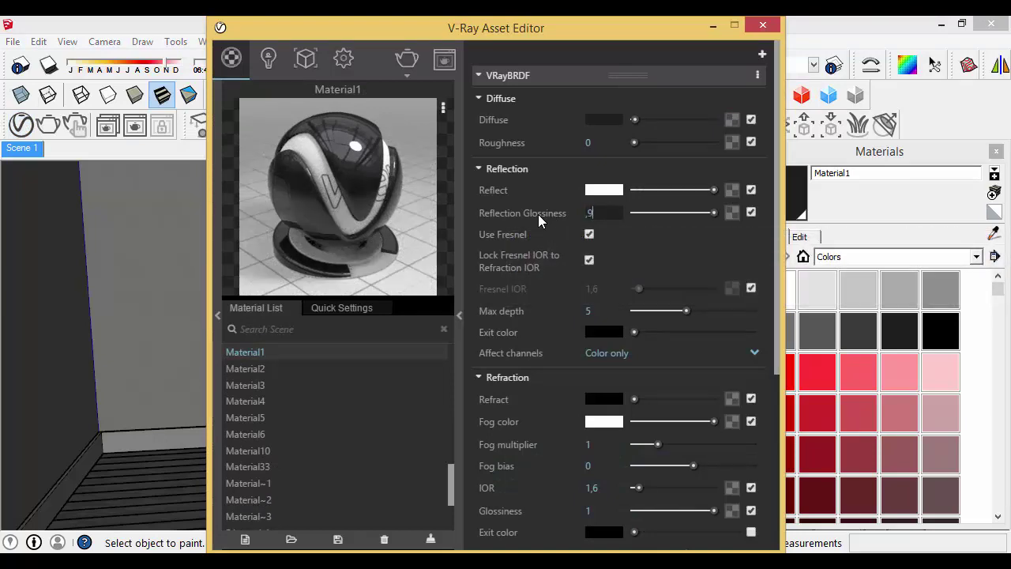
key(Return)
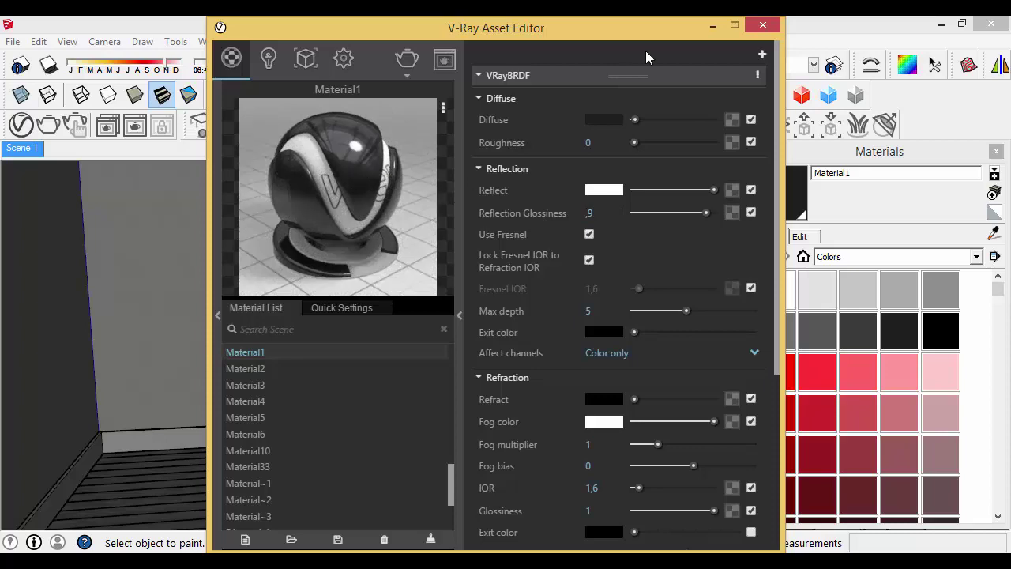
click(777, 29)
- Sample the grey and mint green face material from the wall clock and open it in the V-Ray Asset Editor
key(alt)
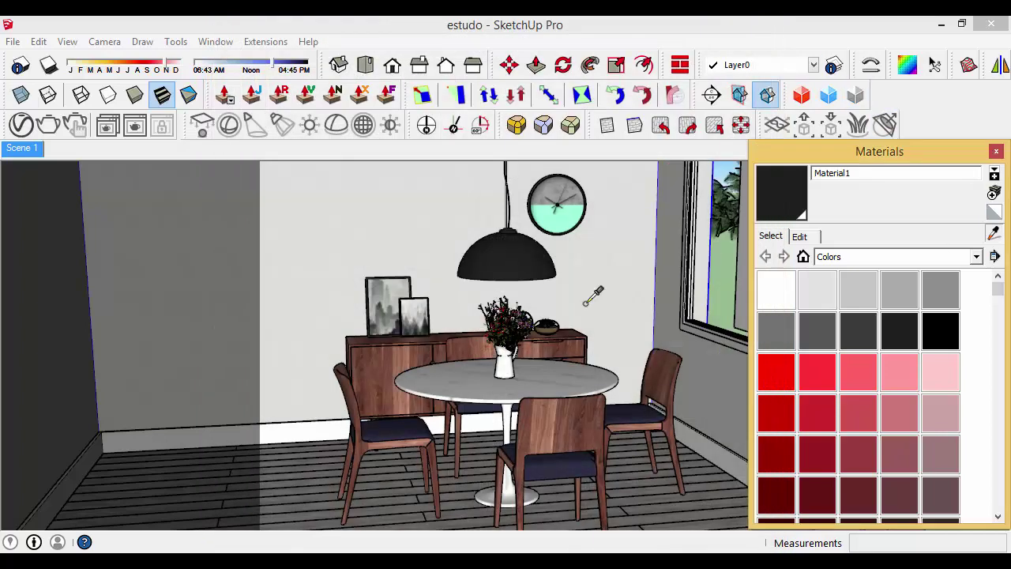
middle_click(532, 294)
scroll(585, 217, up, 6)
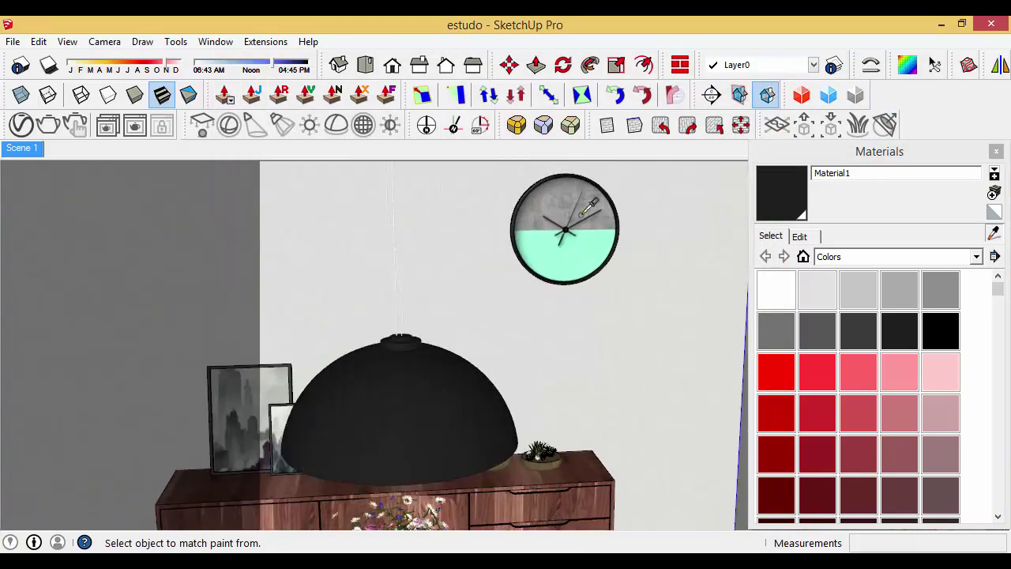
click(587, 229)
click(21, 124)
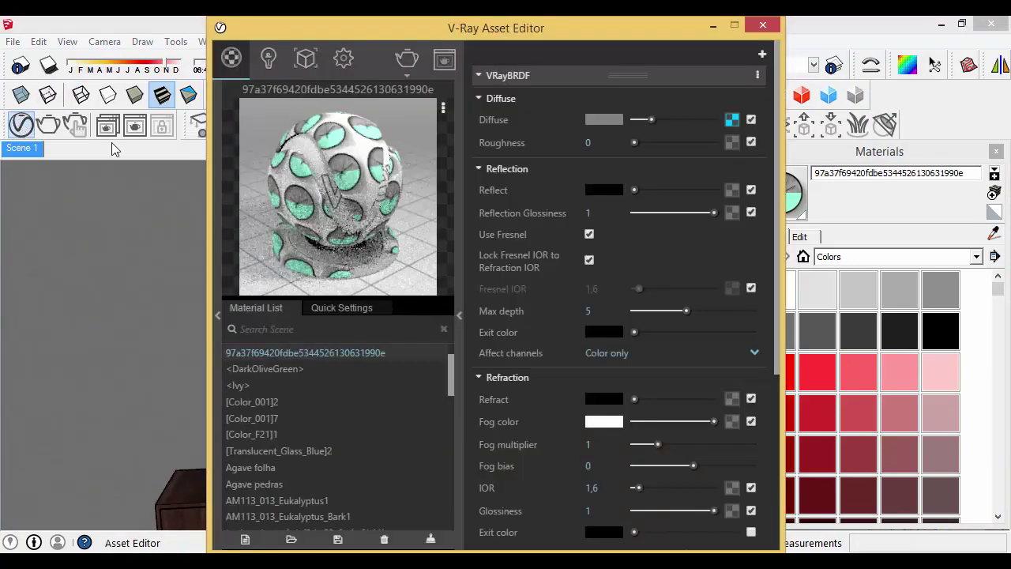
- Set the clock face material's reflection to full white and its reflection glossiness to 0,8
drag(634, 190, 714, 189)
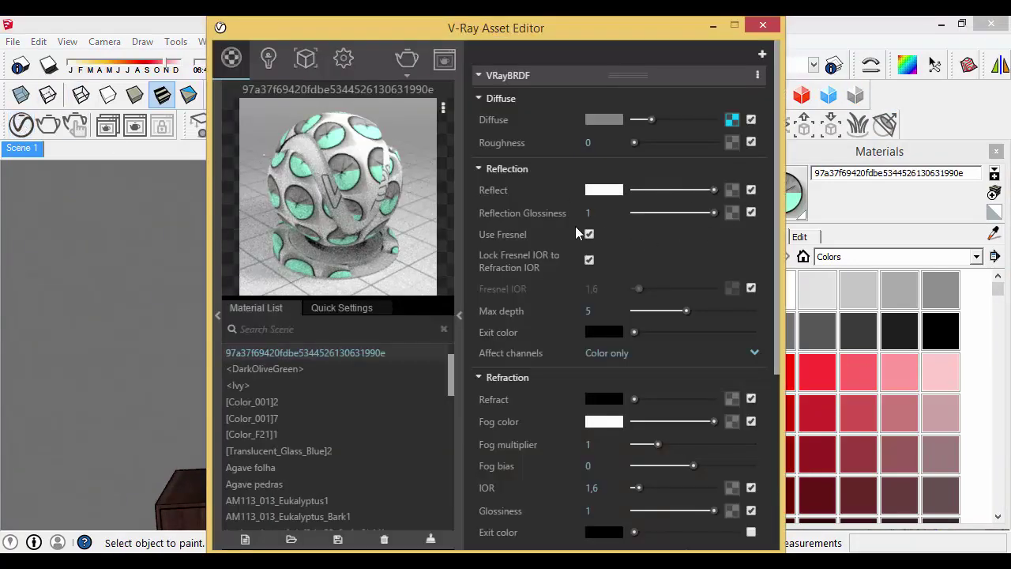
click(602, 213)
drag(605, 215, 562, 221)
text(,8)
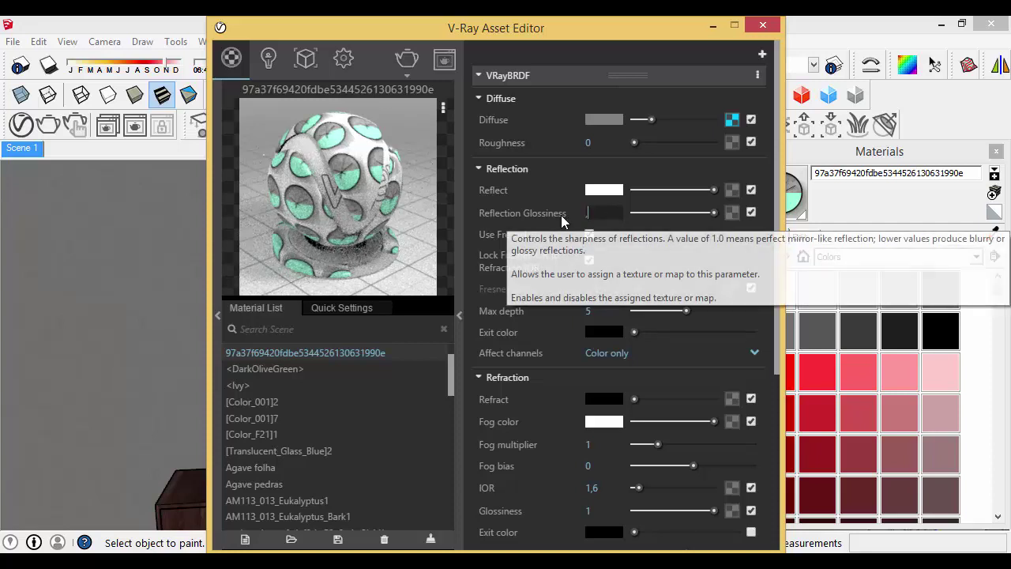
key(Return)
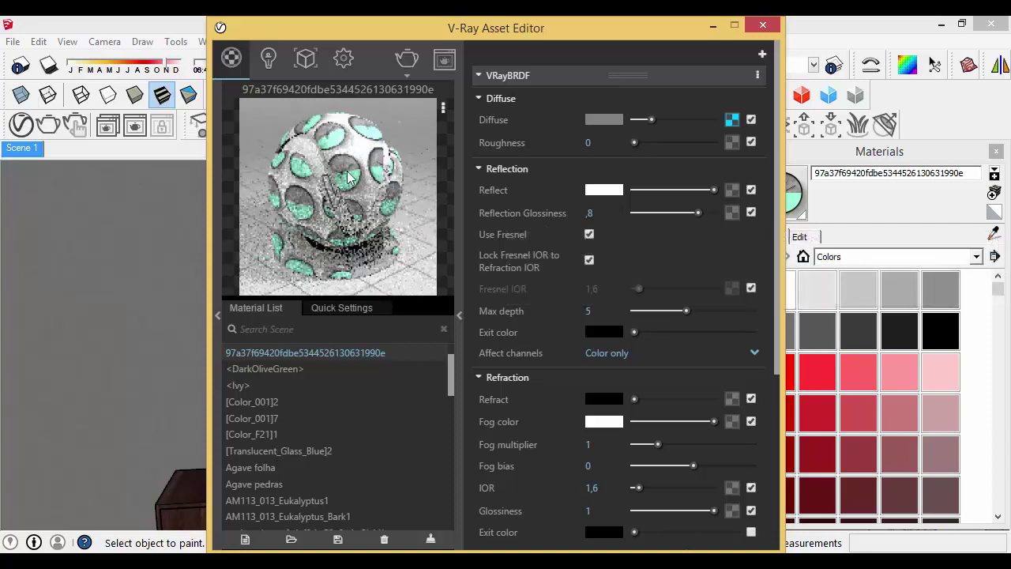
click(772, 24)
- Sample the light material from the window frame and open it in the V-Ray Asset Editor
middle_drag(624, 305, 593, 243)
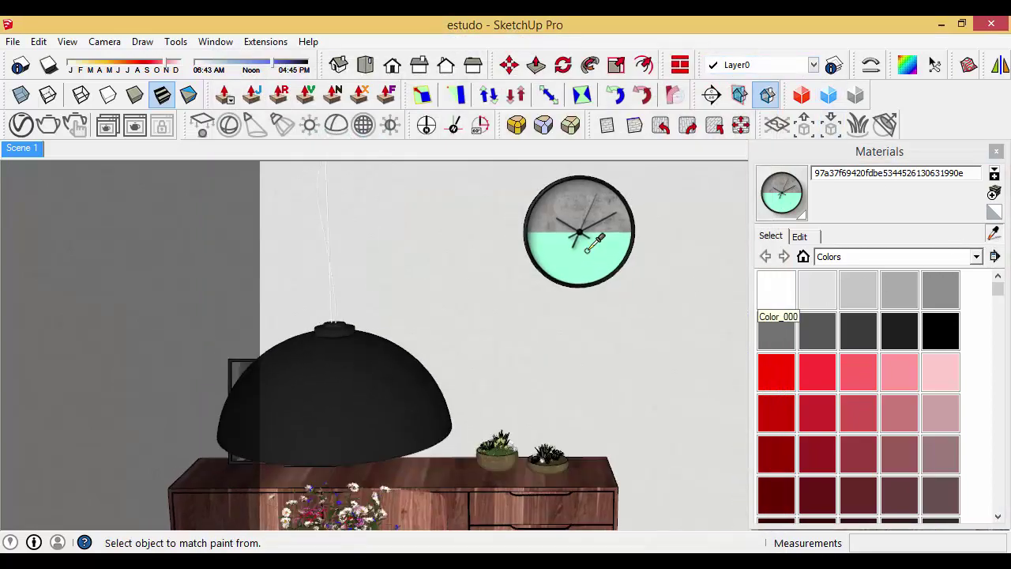
scroll(589, 247, down, 5)
mouse_move(459, 430)
middle_down()
mouse_move(568, 449)
mouse_move(749, 402)
middle_up()
scroll(734, 335, up, 6)
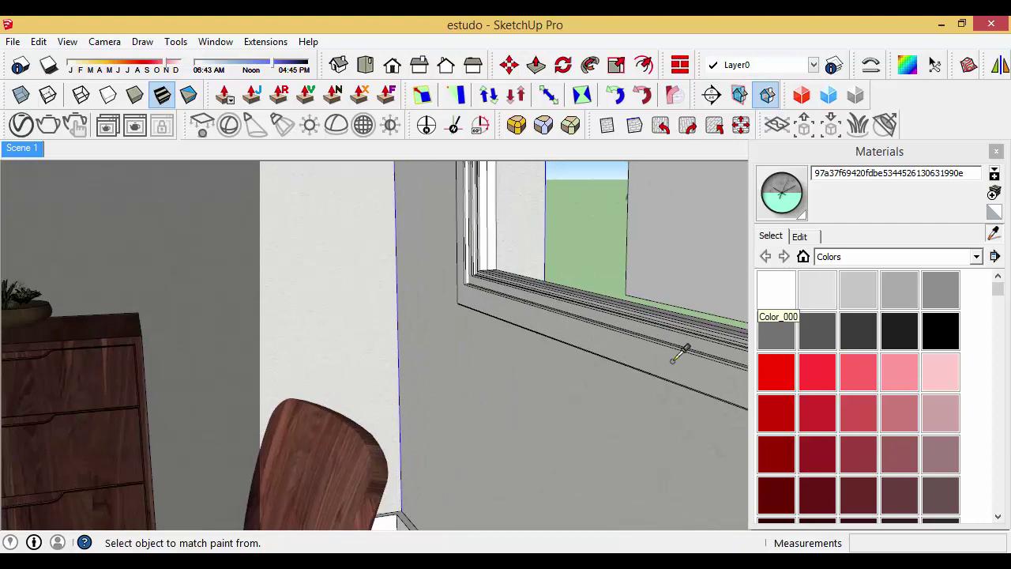
click(673, 360)
click(20, 125)
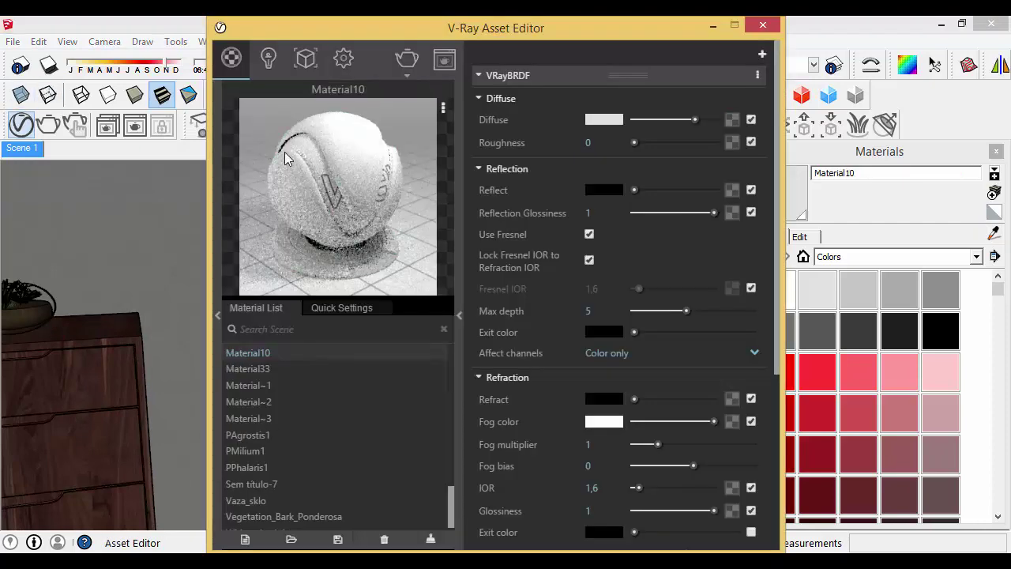
- Set the window frame material's reflection to full white and its reflection glossiness to 0,85
drag(634, 190, 754, 197)
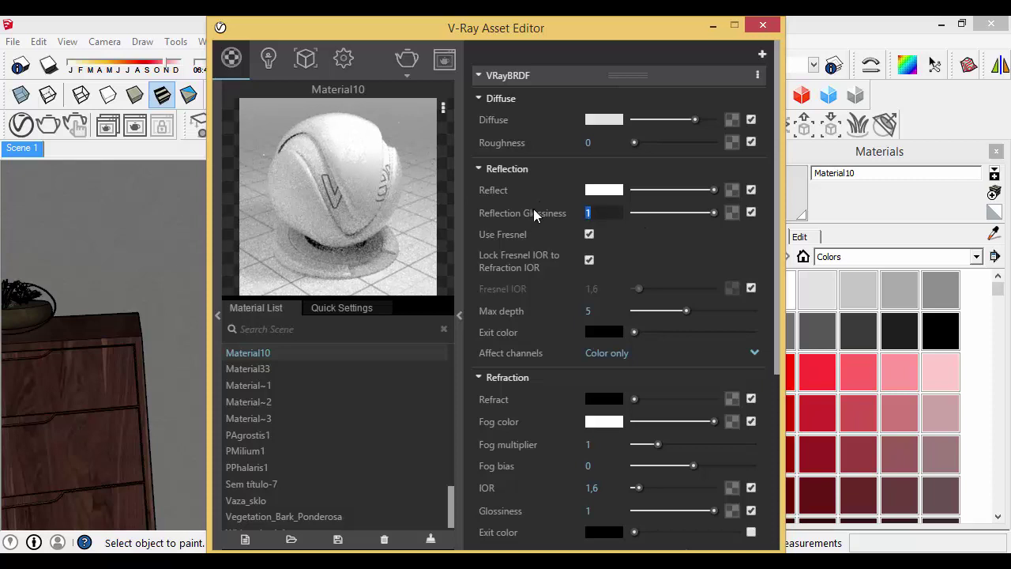
mouse_move(533, 214)
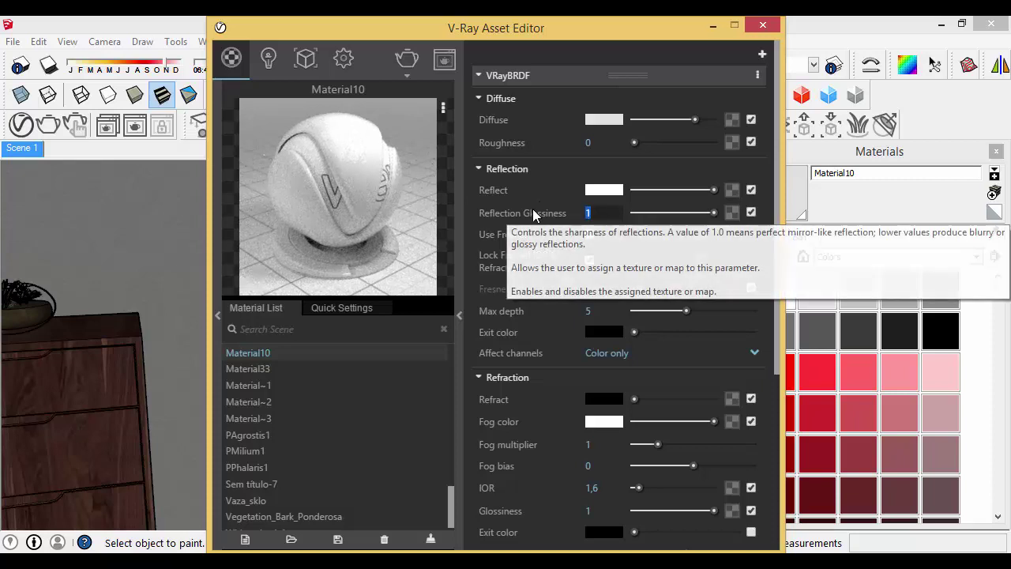
text(,85)
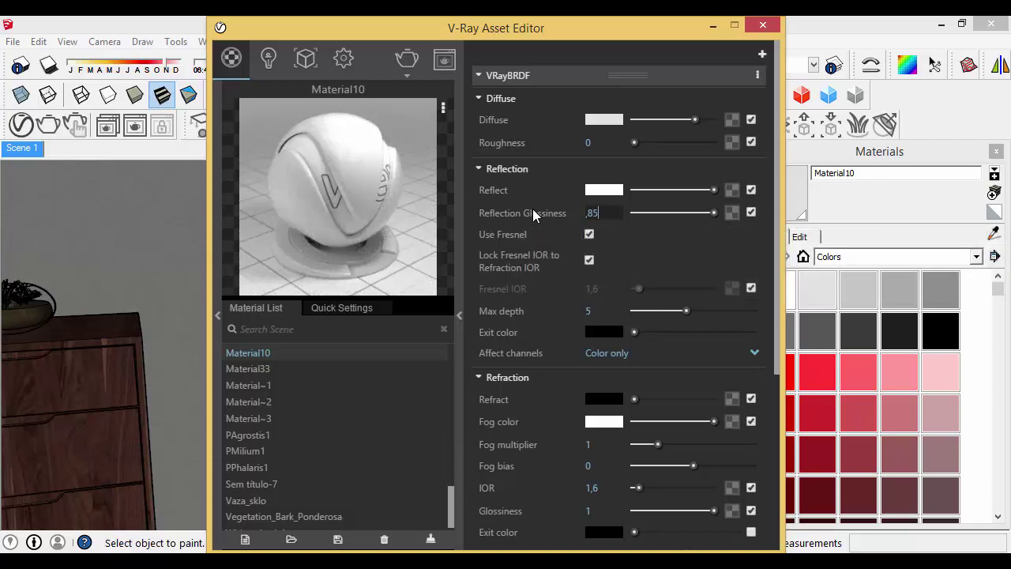
key(Return)
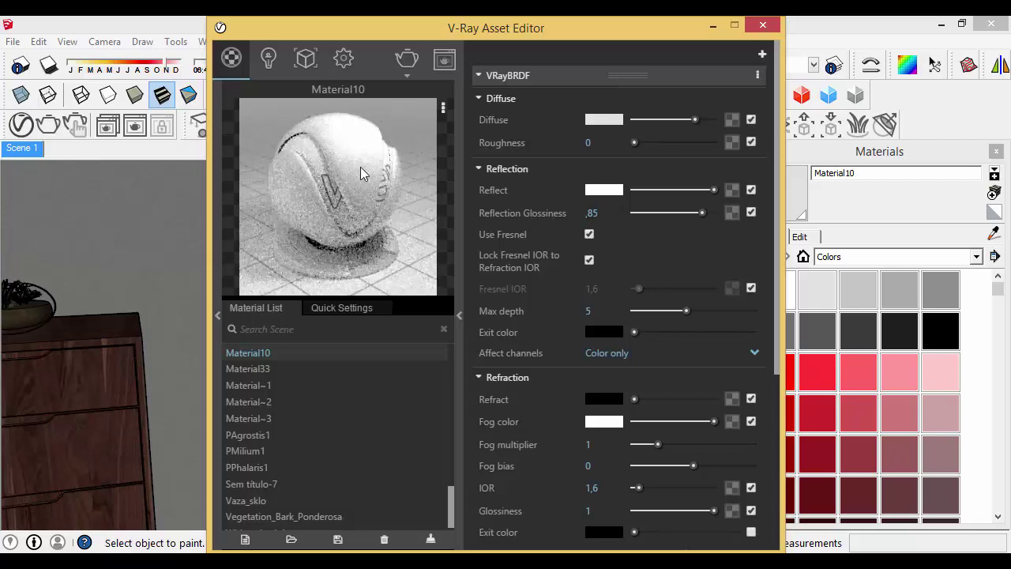
click(763, 26)
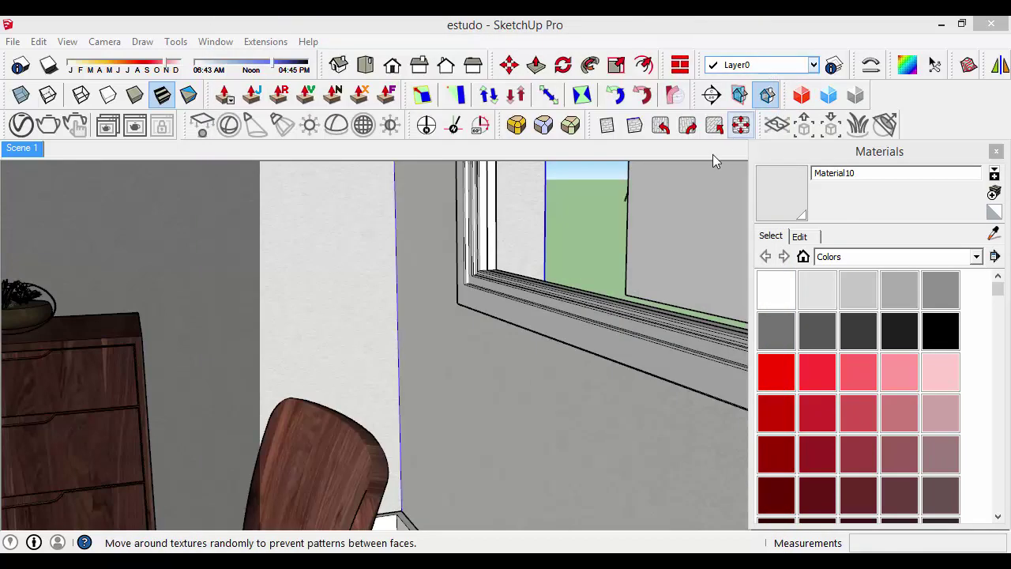
- Sample the baseboard's material and create a new material for it, Material7, from the light grey Color_001 swatch
click(994, 233)
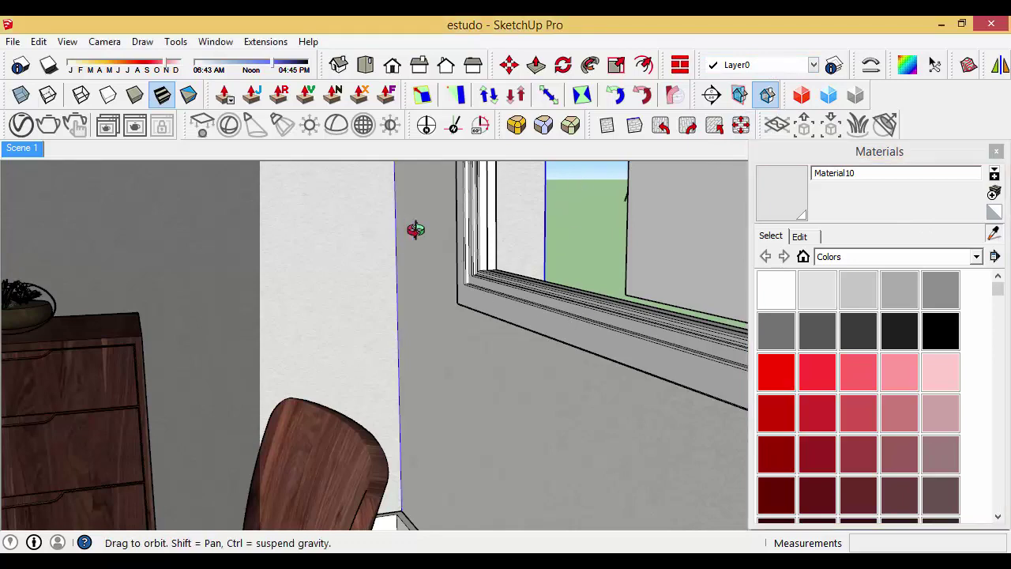
scroll(430, 209, down, 6)
scroll(430, 214, down, 2)
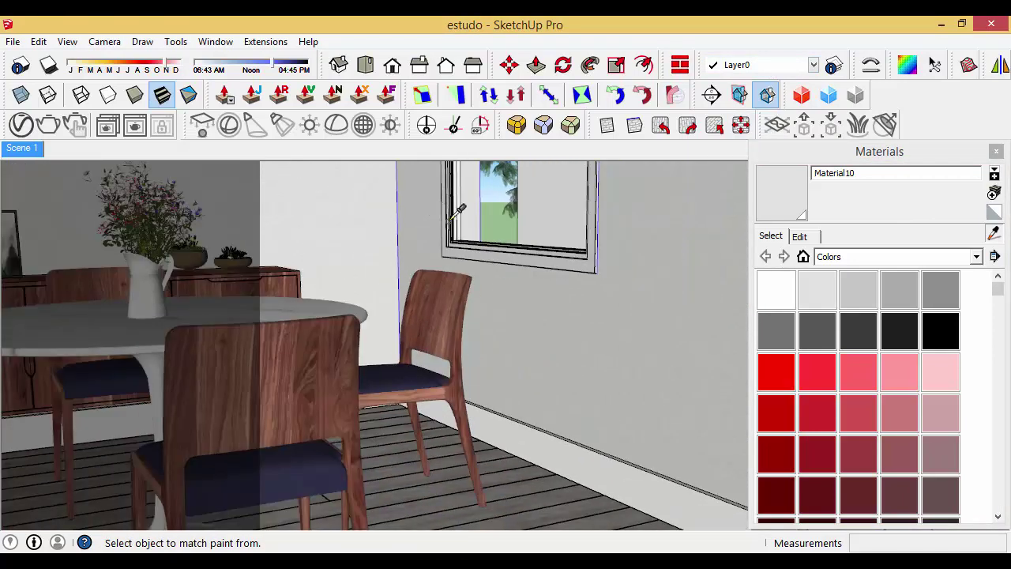
middle_drag(479, 271, 535, 293)
scroll(532, 302, down, 5)
scroll(537, 324, up, 8)
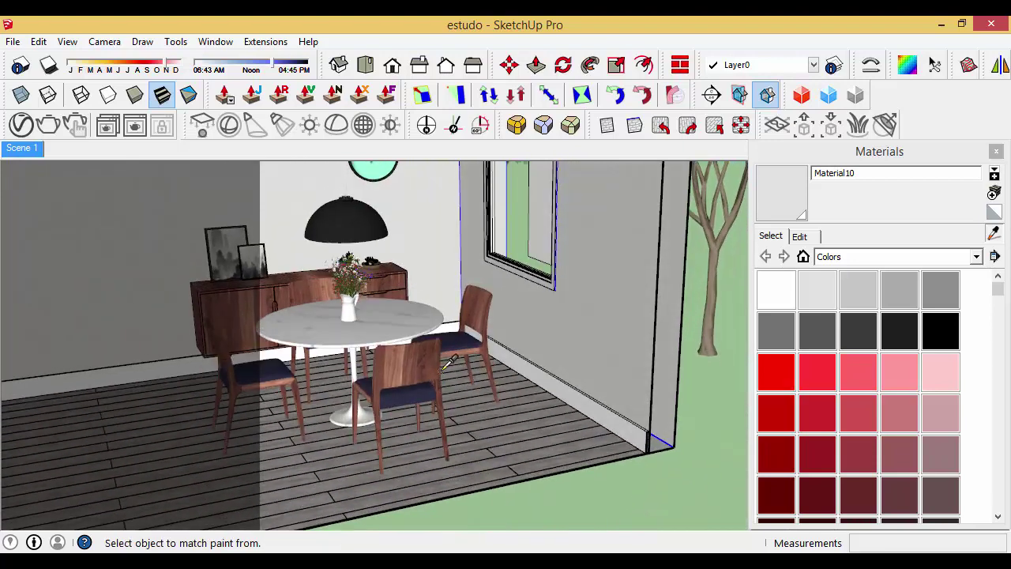
click(551, 357)
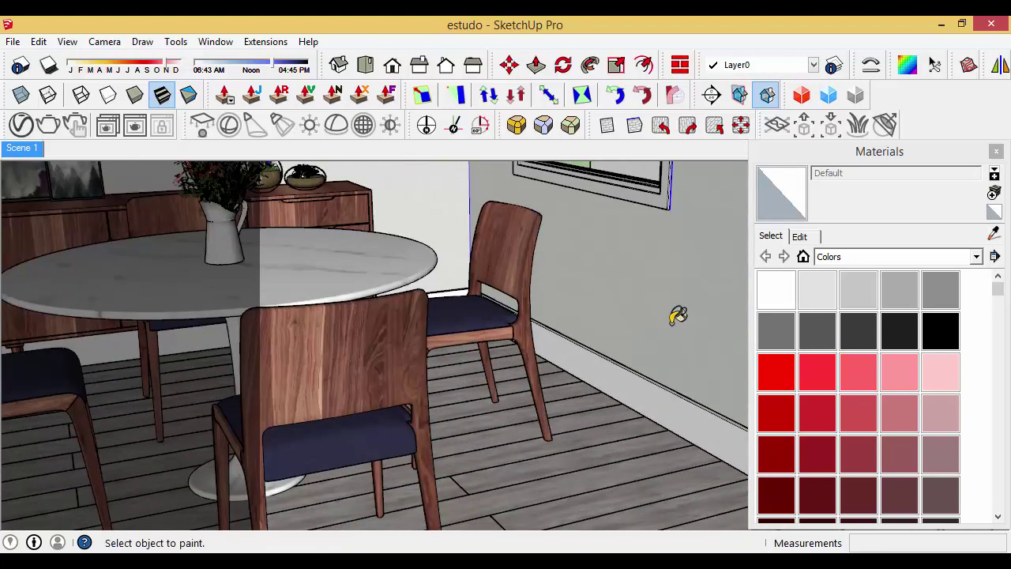
click(820, 290)
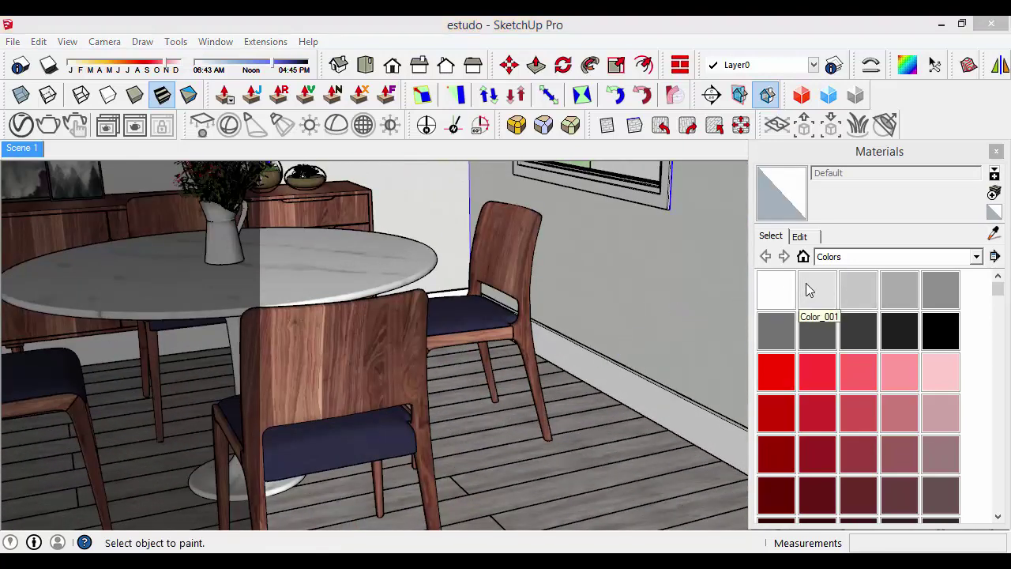
click(993, 194)
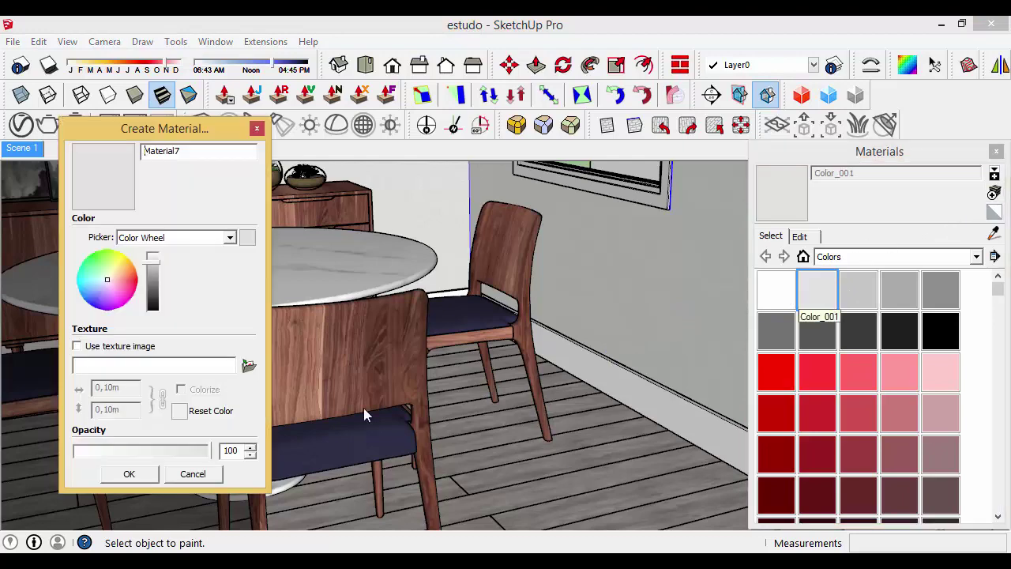
click(130, 472)
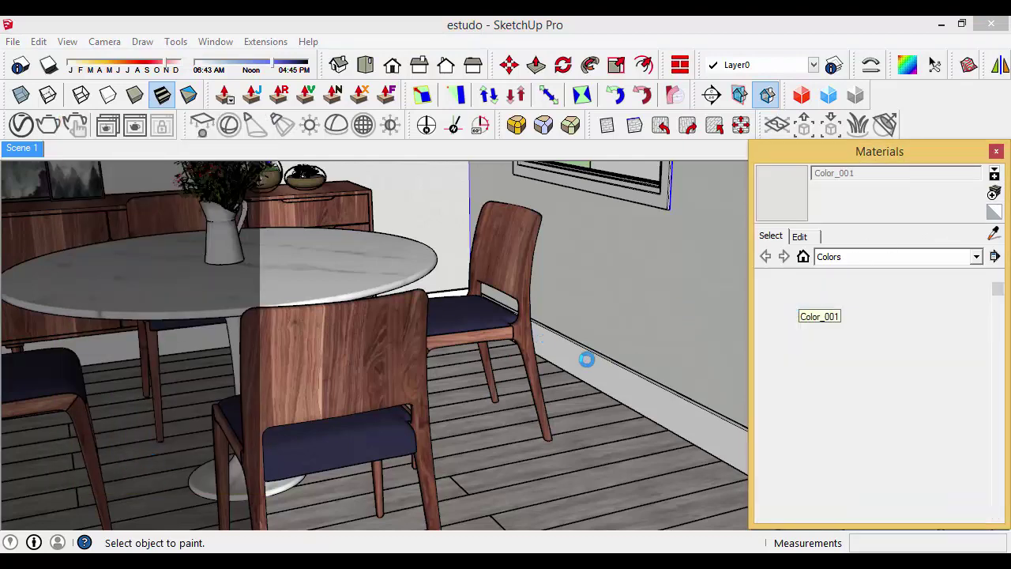
- In the V-Ray Asset Editor, set the new baseboard material's reflection to light grey and its reflection glossiness to 0,8
click(20, 128)
mouse_move(694, 190)
mouse_down()
mouse_move(707, 191)
mouse_move(704, 213)
mouse_move(688, 191)
mouse_up()
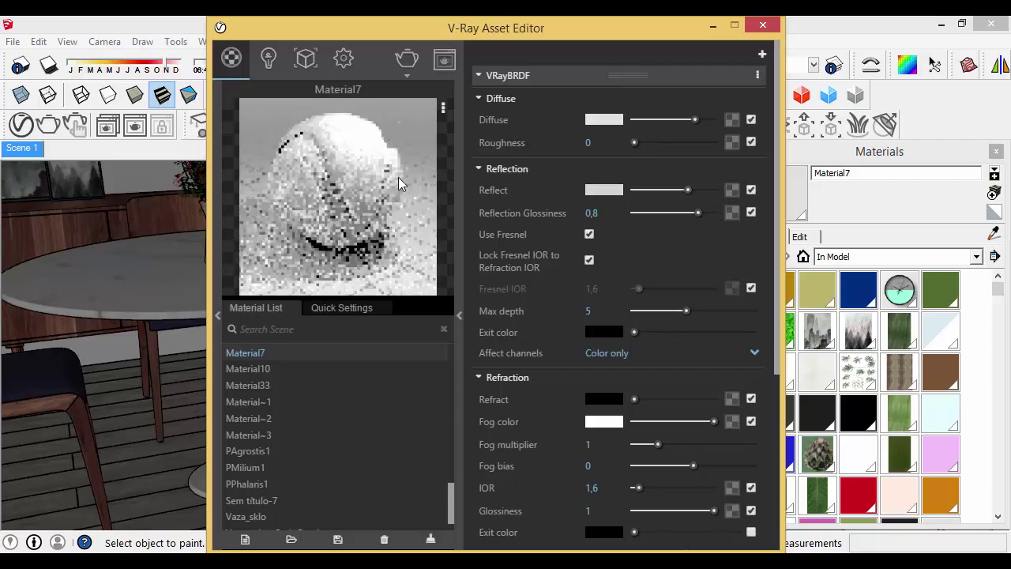
click(762, 26)
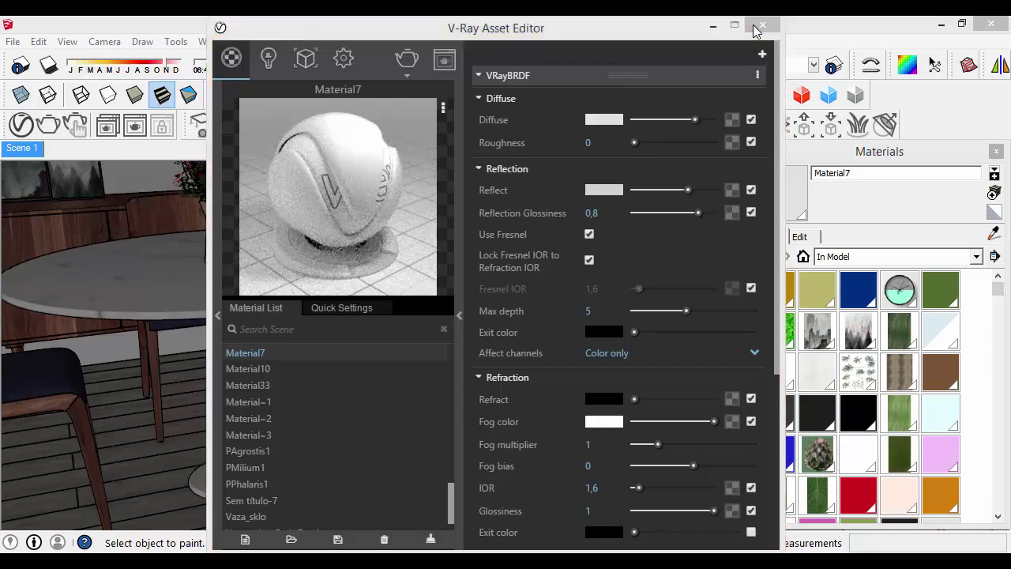
- Sample the white material from the pendant lamp's cord and open it in the V-Ray Asset Editor
middle_drag(537, 367, 537, 367)
scroll(545, 355, down, 5)
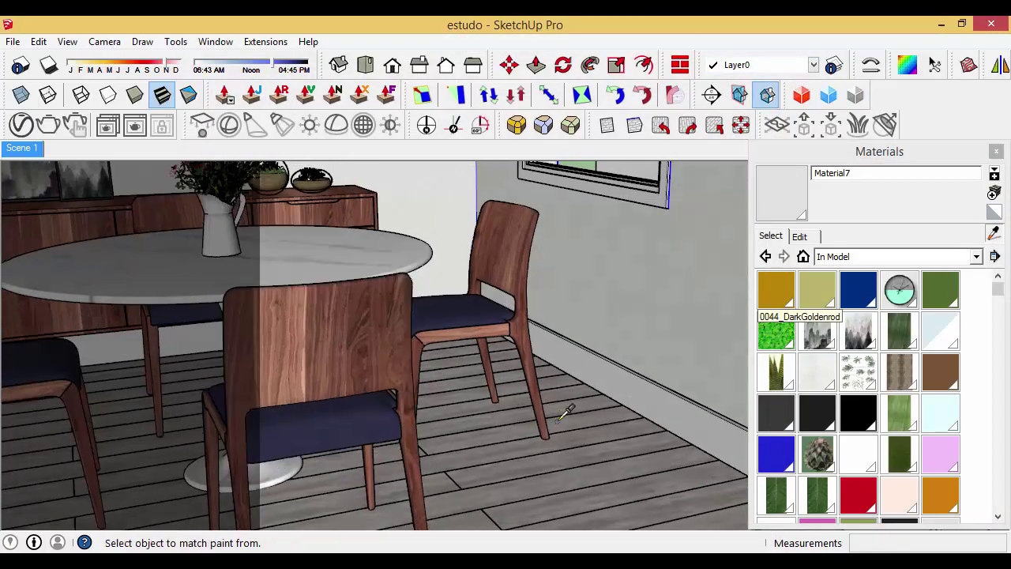
middle_drag(598, 314, 473, 308)
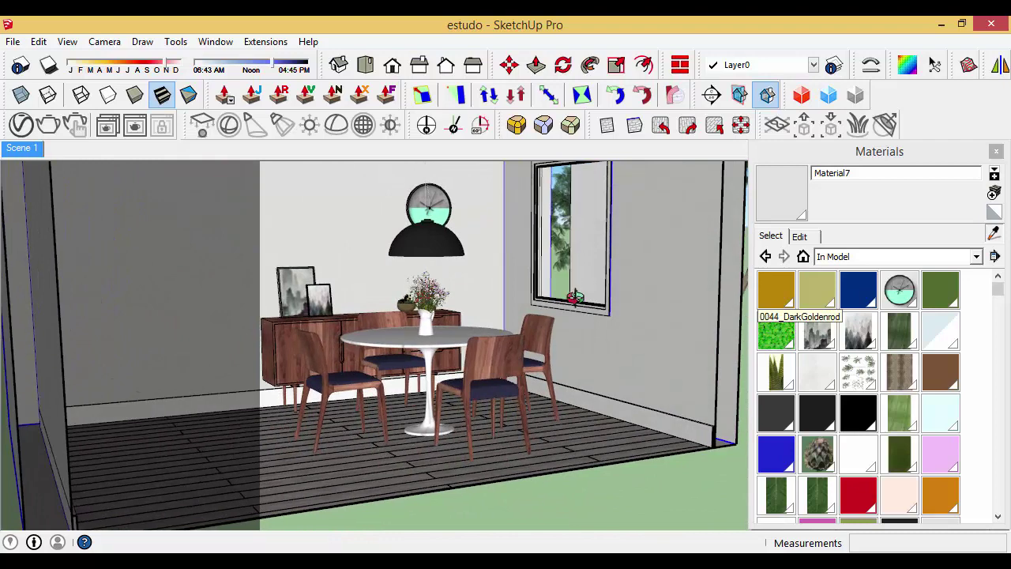
scroll(435, 158, up, 5)
scroll(372, 316, up, 4)
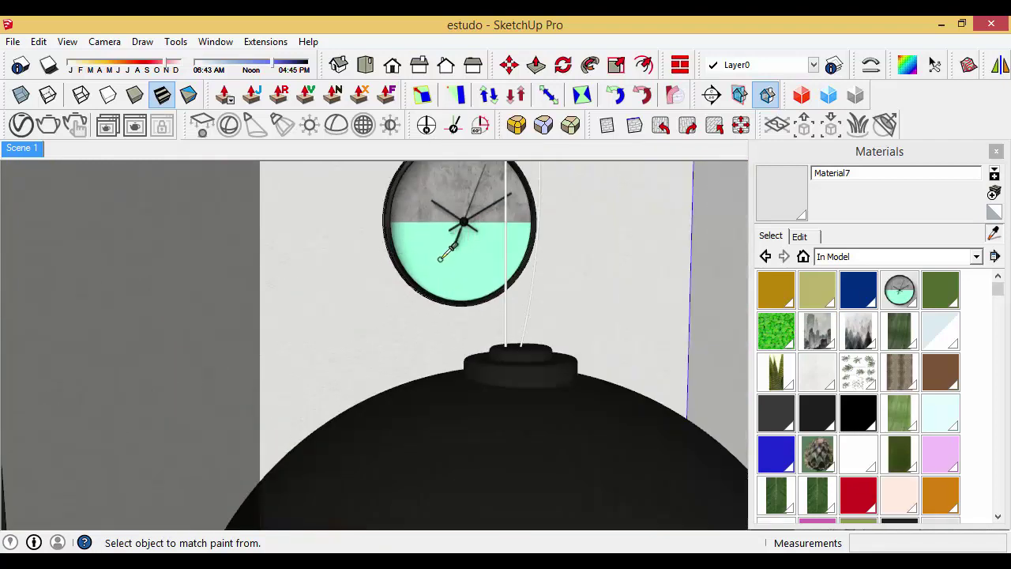
alt+click(506, 309)
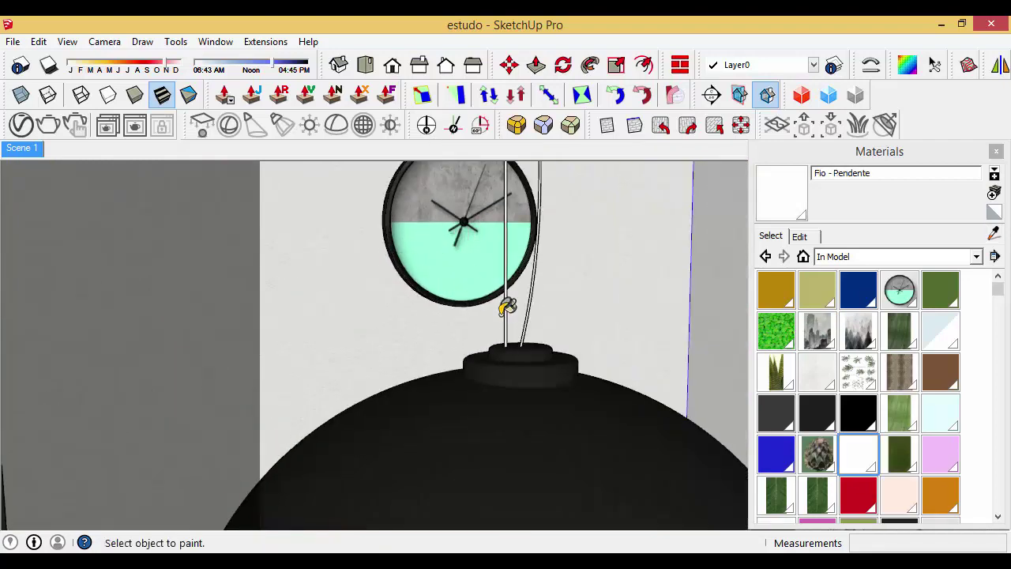
click(22, 125)
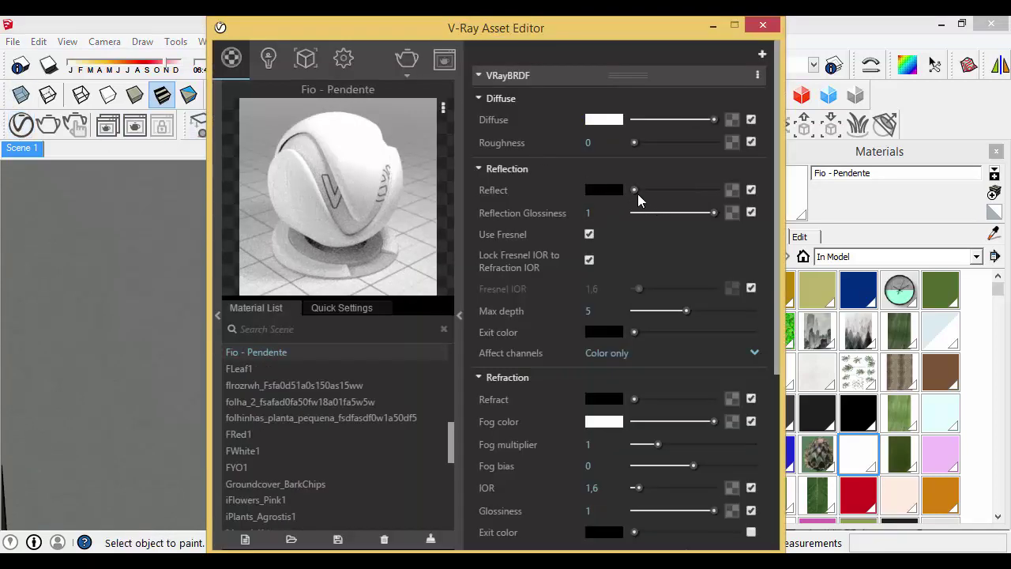
- Set the cord material's reflection to full white, disable Fresnel and set the reflection glossiness to 0,9
drag(635, 191, 717, 192)
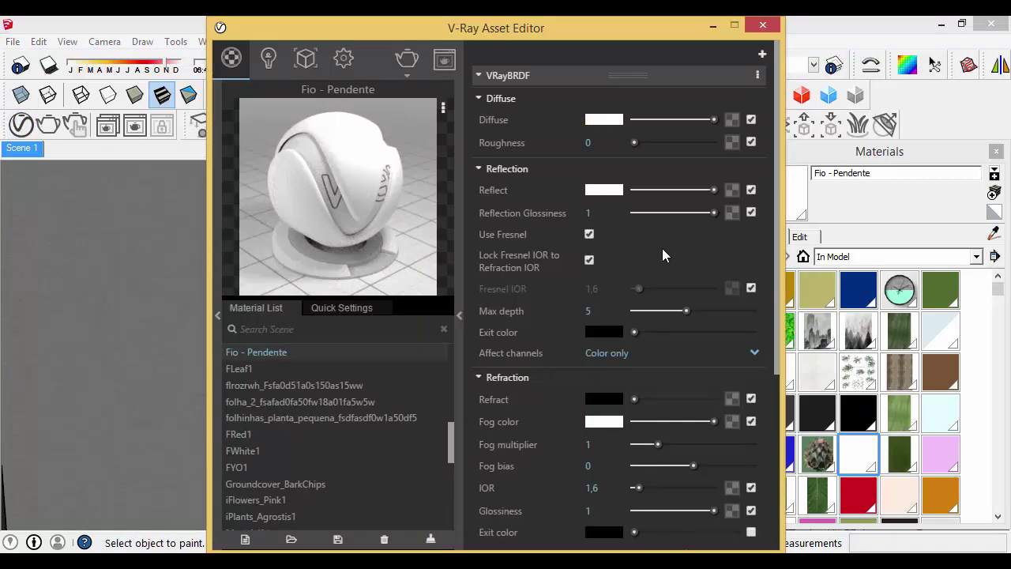
click(590, 234)
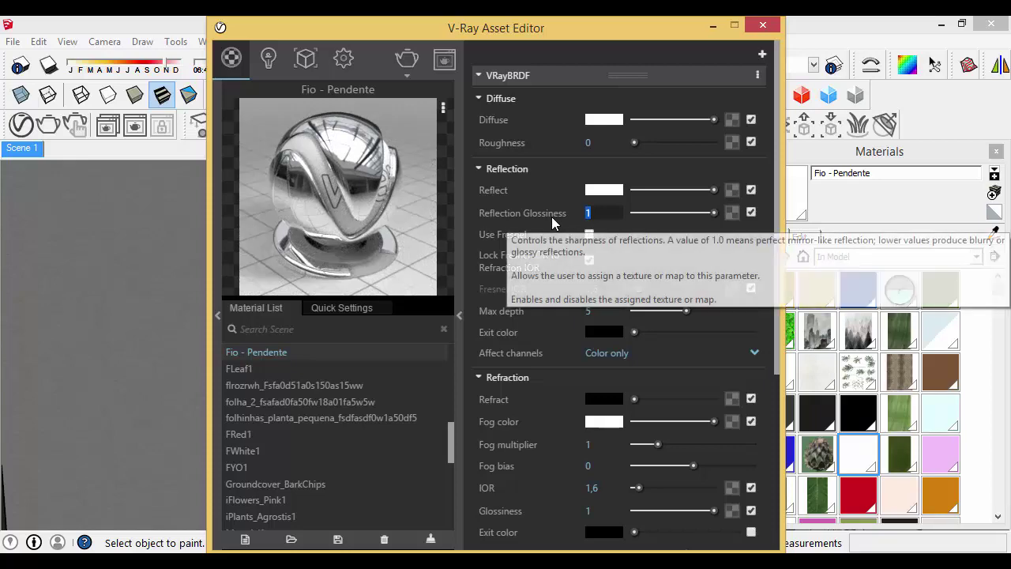
text(,9)
key(Return)
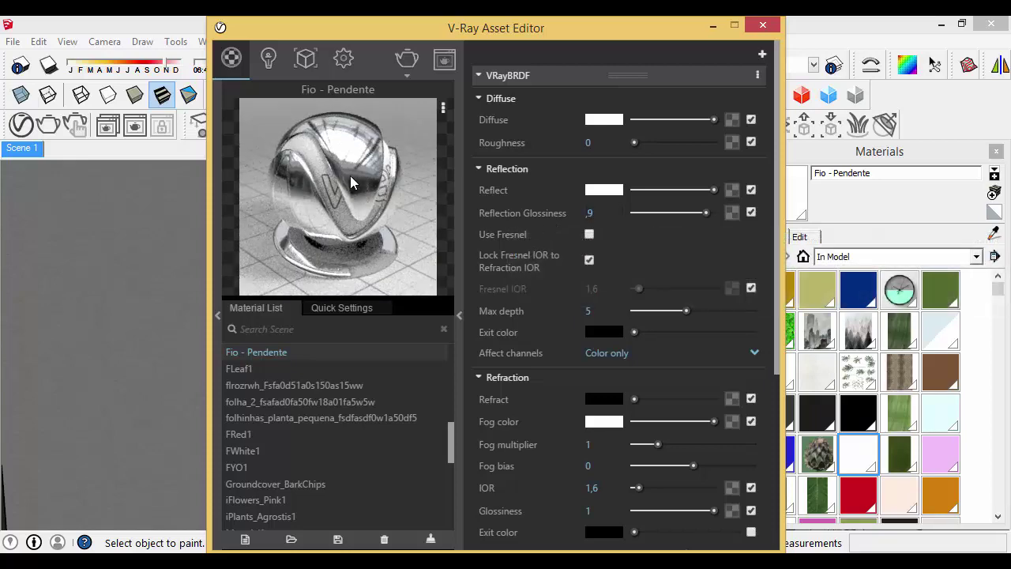
- Darken the cord material's diffuse colour to black and lower its reflection to light grey
drag(709, 120, 634, 120)
drag(710, 190, 683, 191)
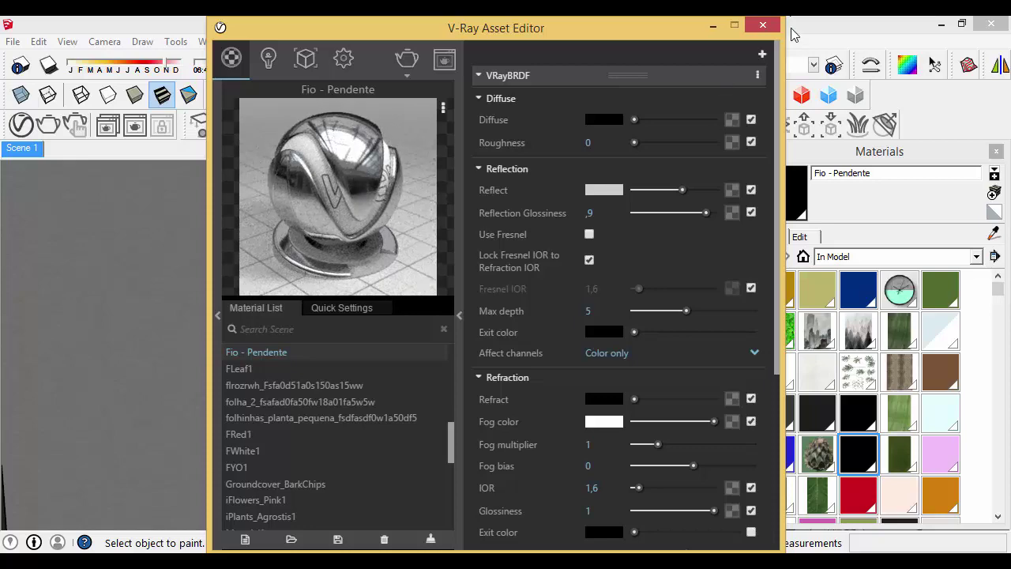
click(762, 27)
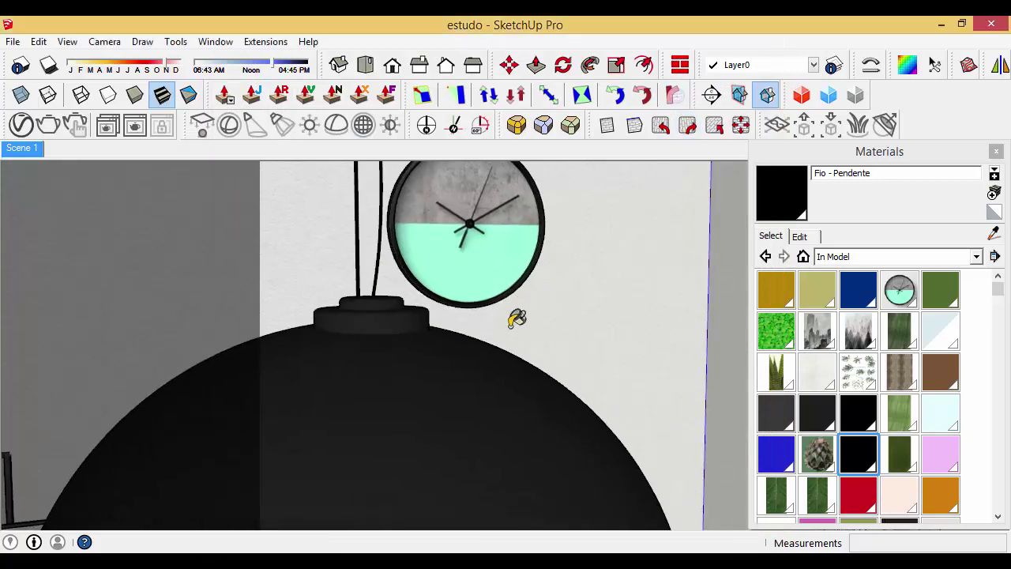
- Sample the pendant lamp's cap and shade and check their material's reflection settings in the V-Ray Asset Editor
scroll(548, 466, down, 6)
middle_drag(561, 429, 543, 410)
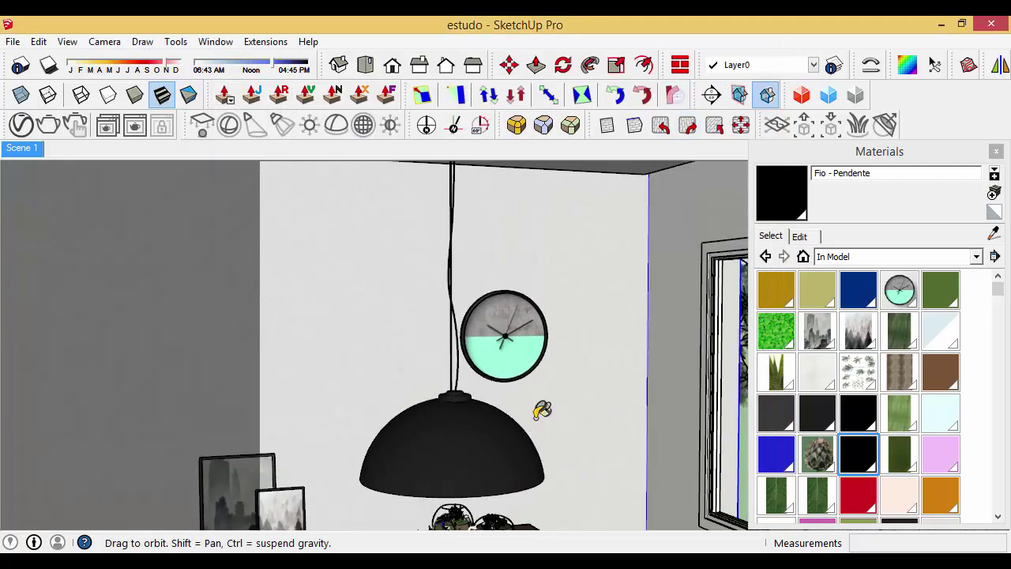
click(994, 234)
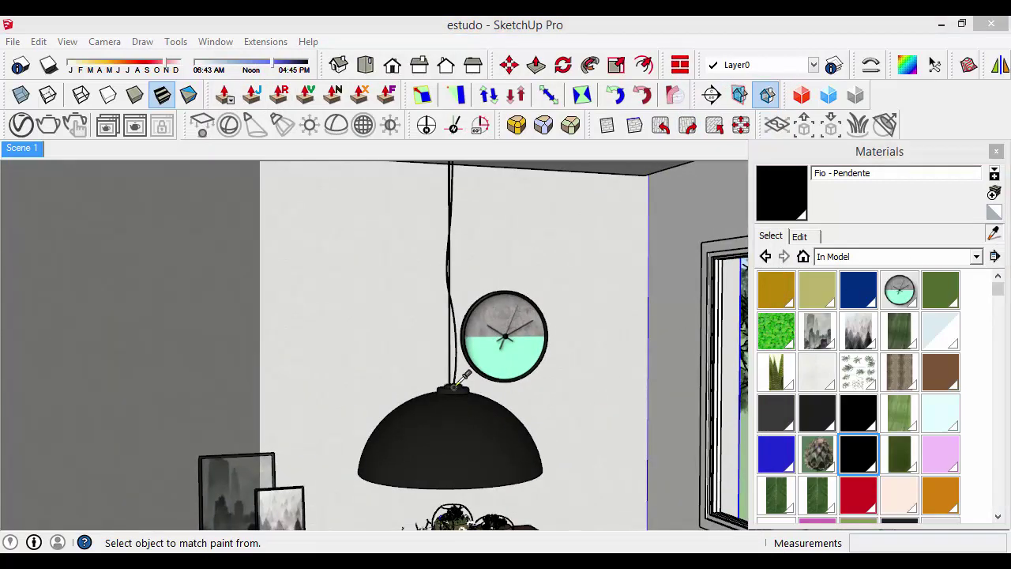
click(457, 387)
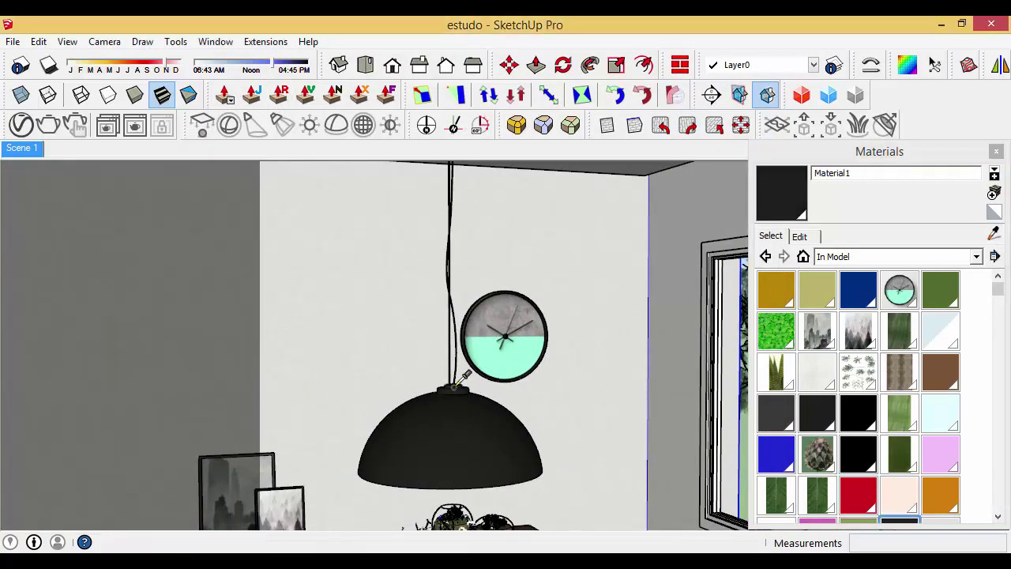
click(994, 234)
click(475, 436)
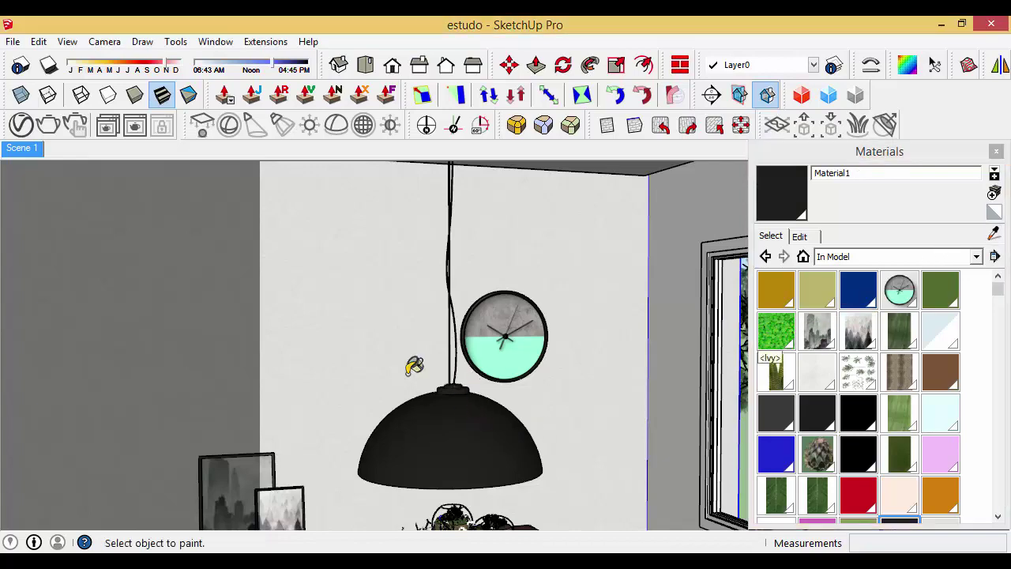
click(20, 124)
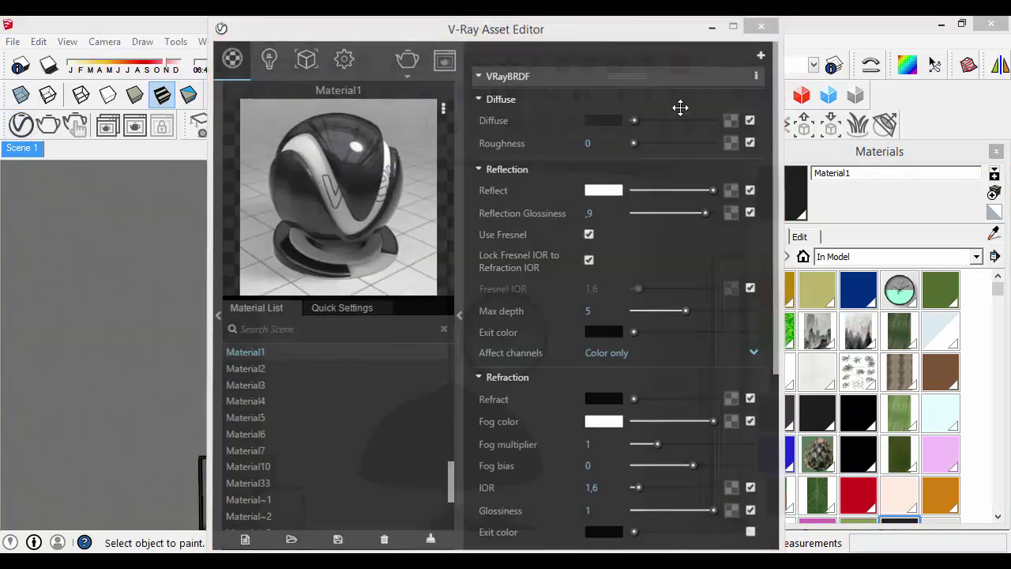
- Sample the green leaf material from the flower bouquet in the white jug on the table
middle_drag(447, 289, 477, 220)
scroll(476, 220, down, 6)
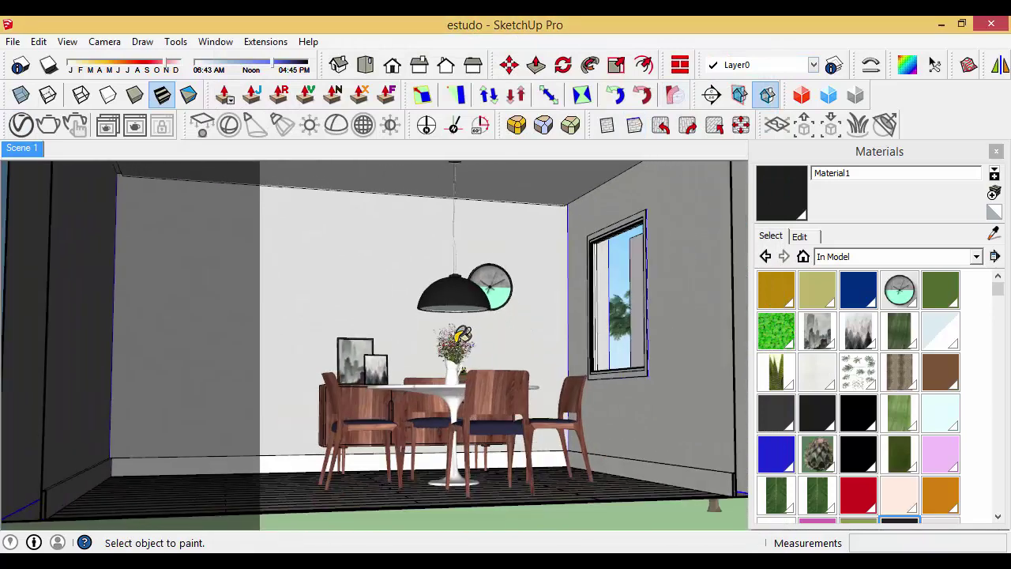
click(439, 344)
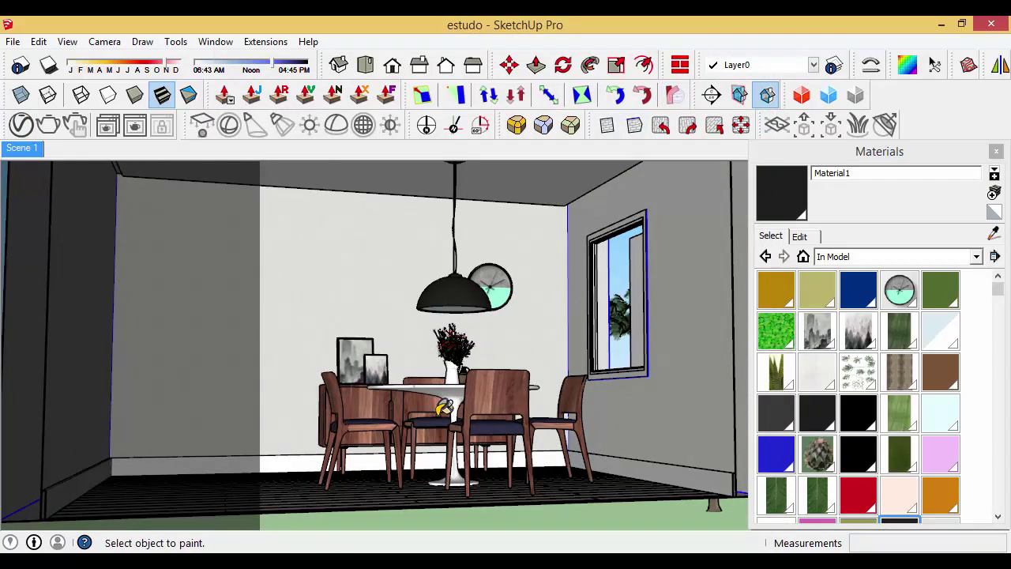
scroll(444, 407, up, 2)
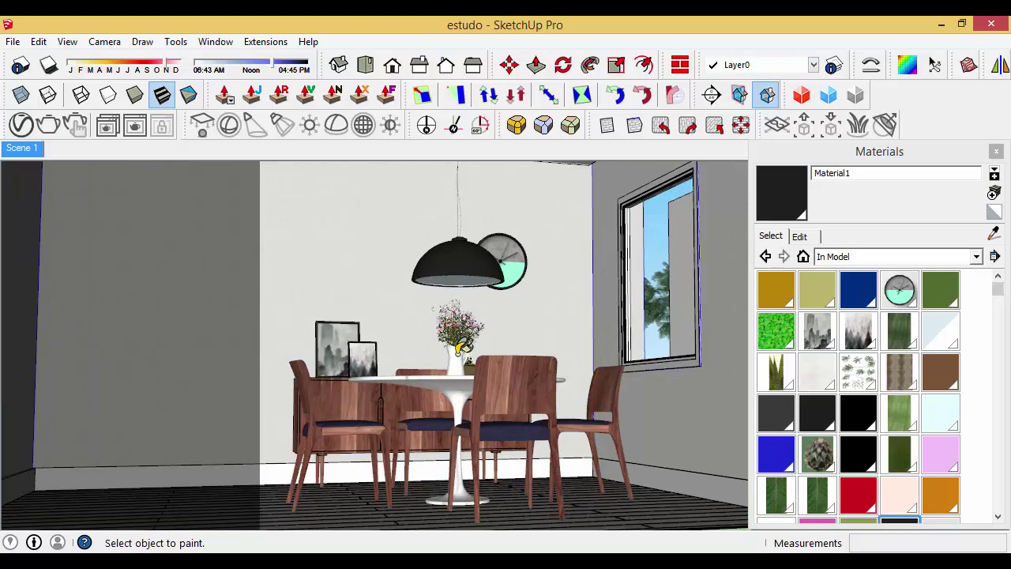
scroll(462, 345, up, 3)
scroll(447, 364, up, 1)
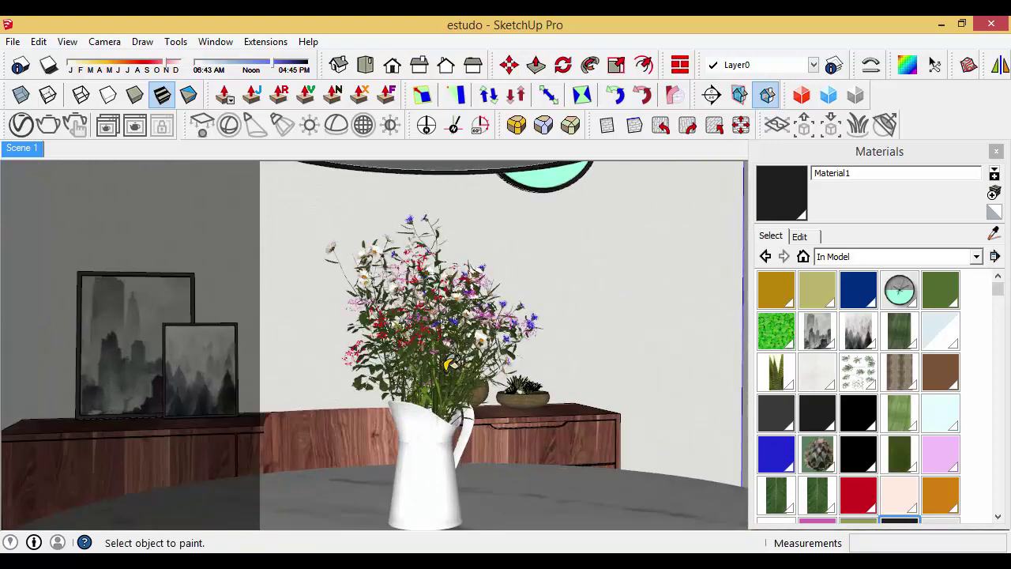
click(993, 233)
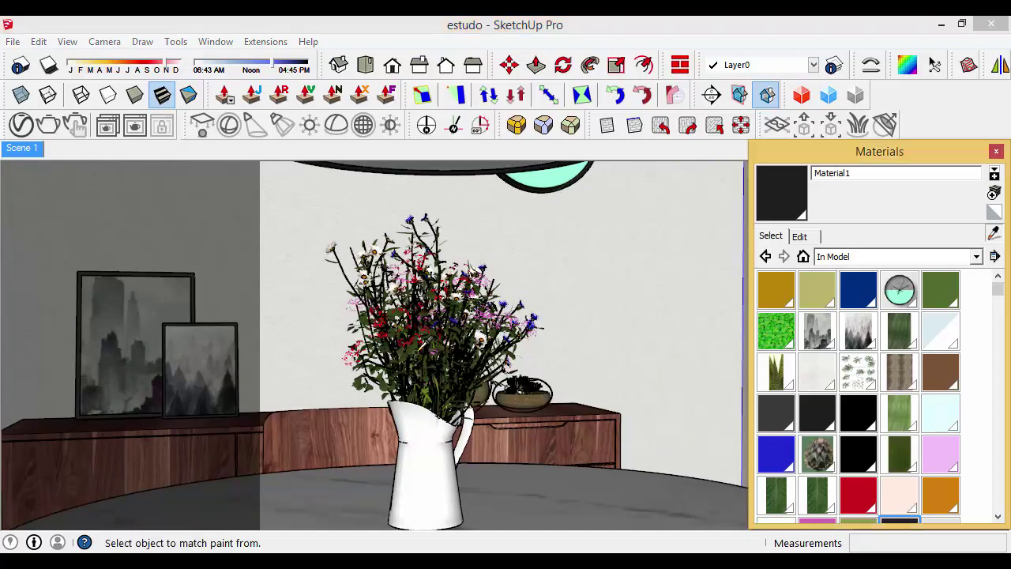
click(433, 349)
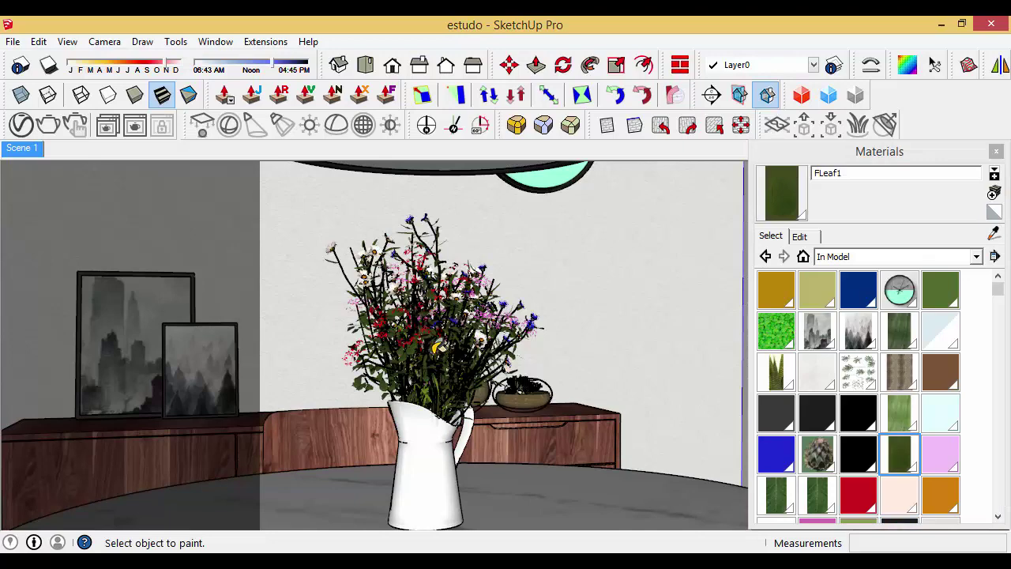
- Set the leaf material's V-Ray reflection to light grey and its reflection glossiness to 0,8
click(20, 124)
drag(638, 189, 736, 185)
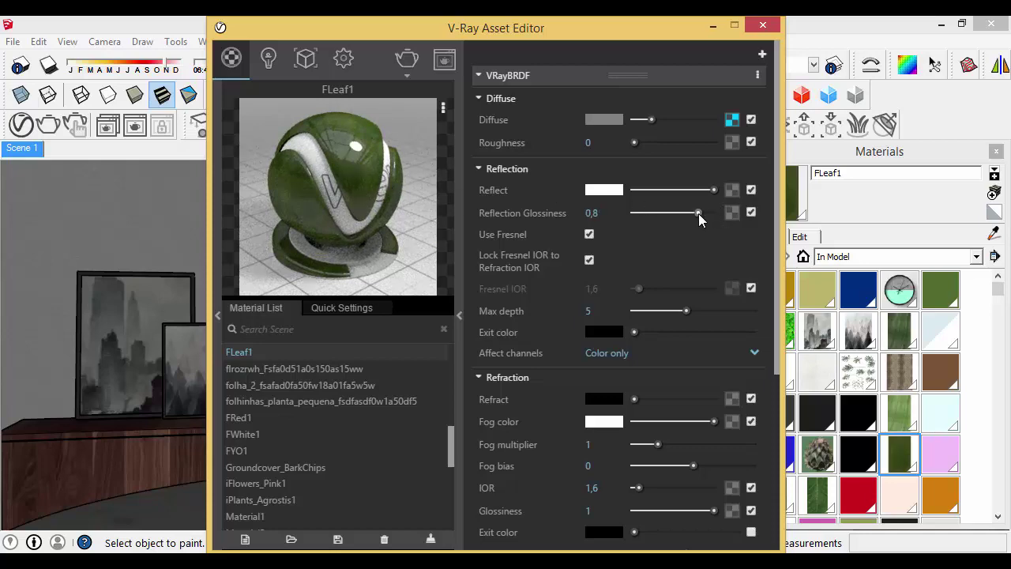
drag(714, 190, 695, 190)
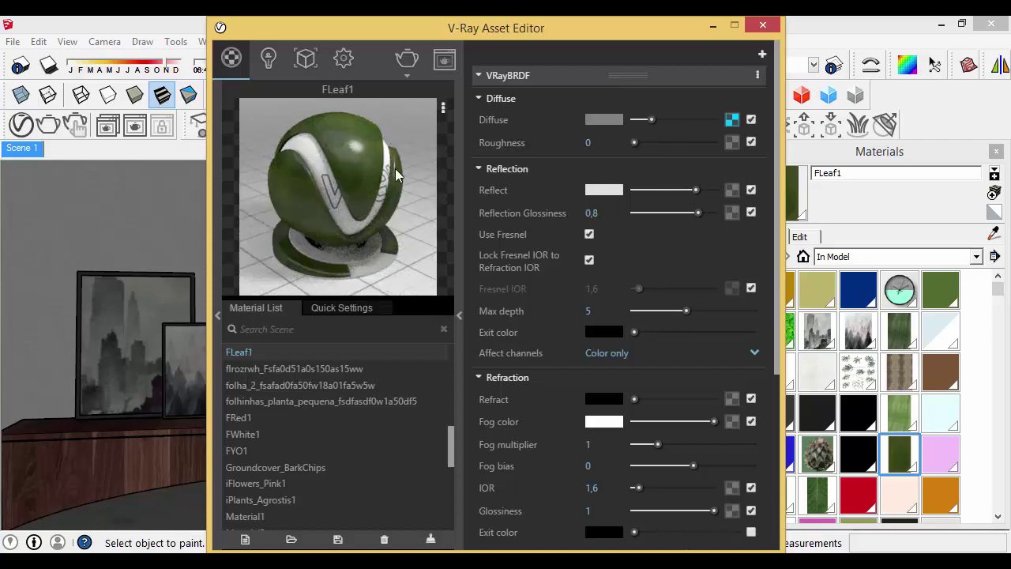
click(762, 25)
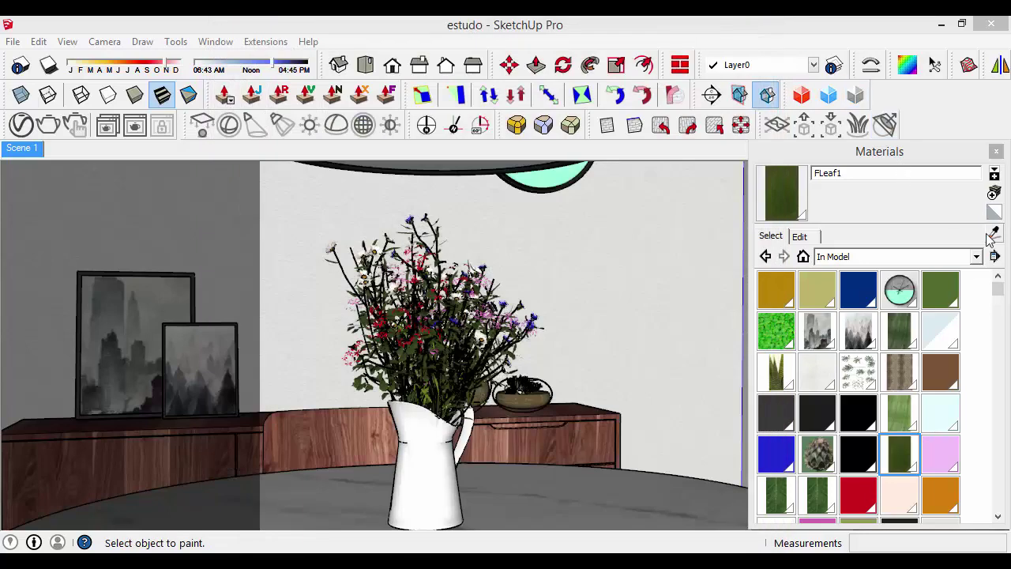
- Sample the green stem material from the bouquet just above the white jug's rim
click(994, 233)
click(407, 351)
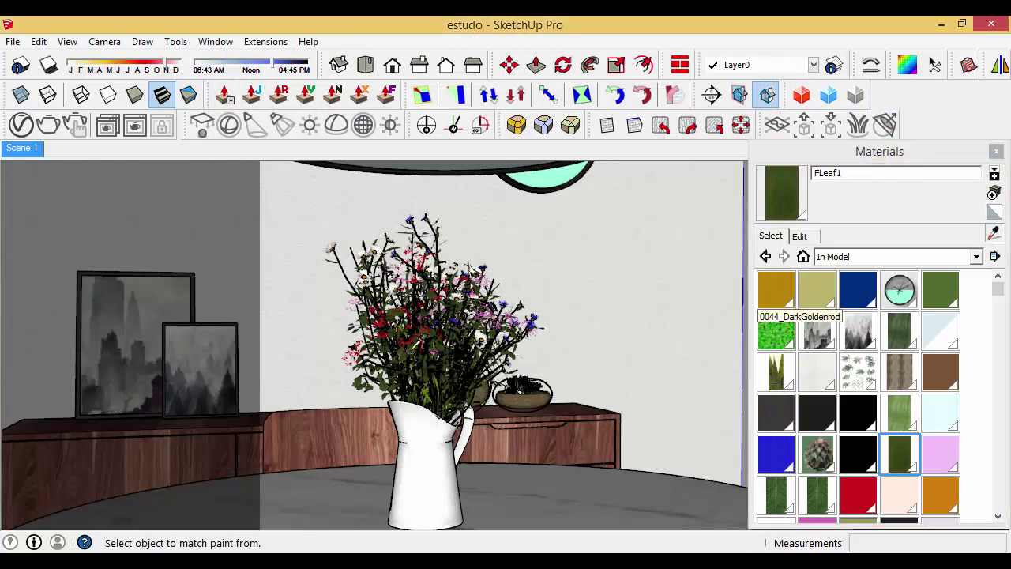
click(994, 234)
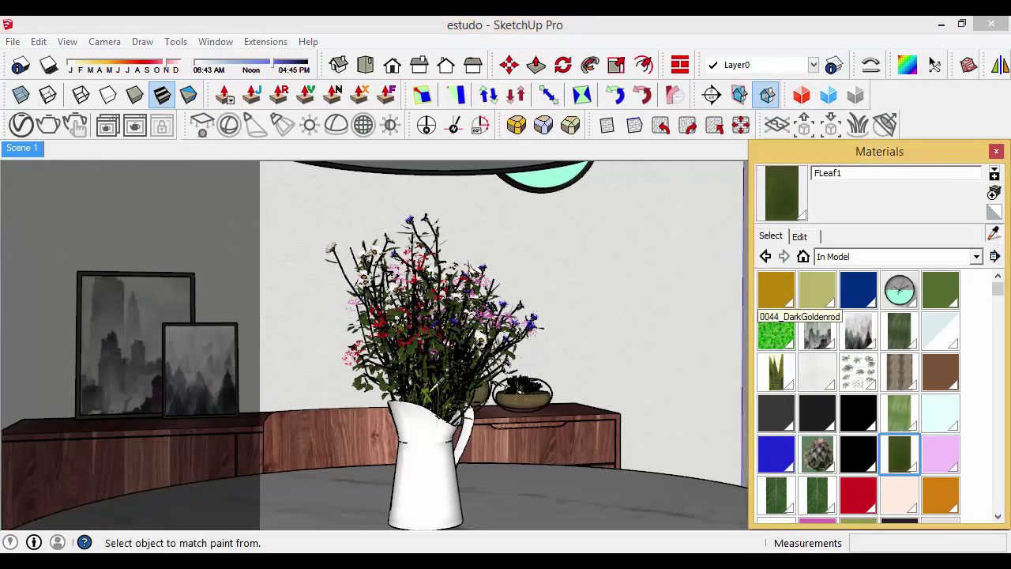
click(427, 393)
scroll(417, 387, up, 4)
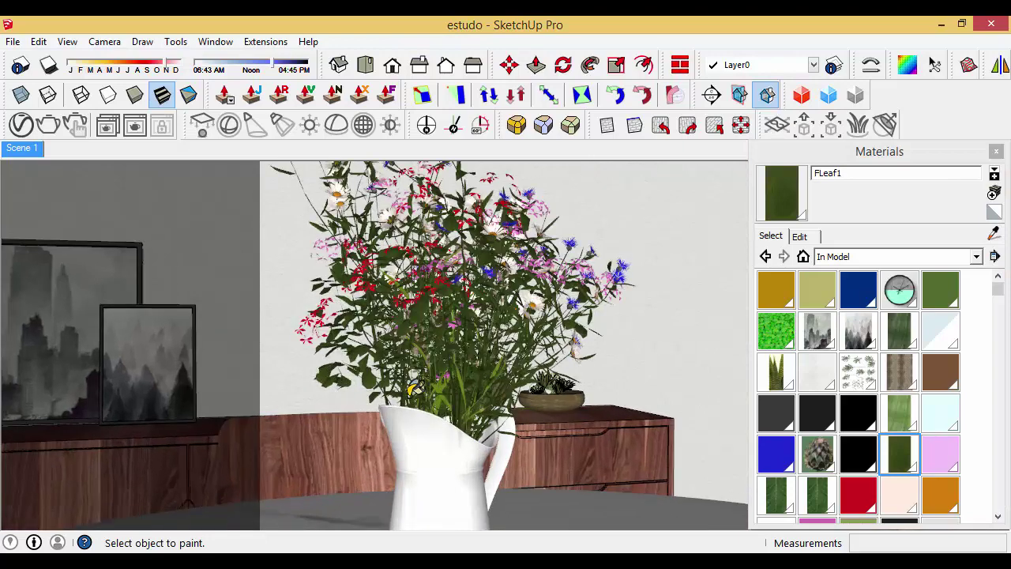
scroll(413, 387, up, 2)
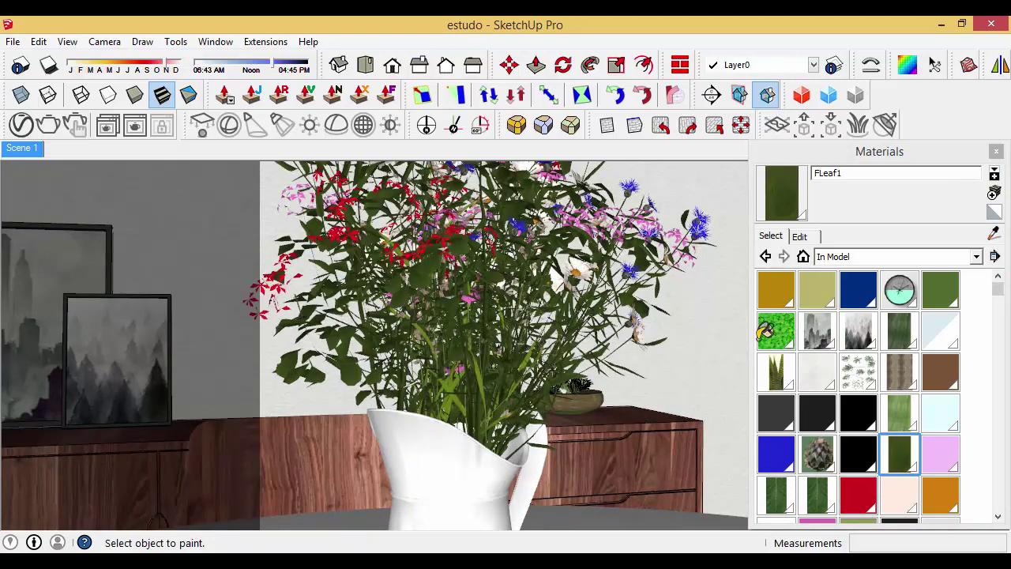
click(994, 234)
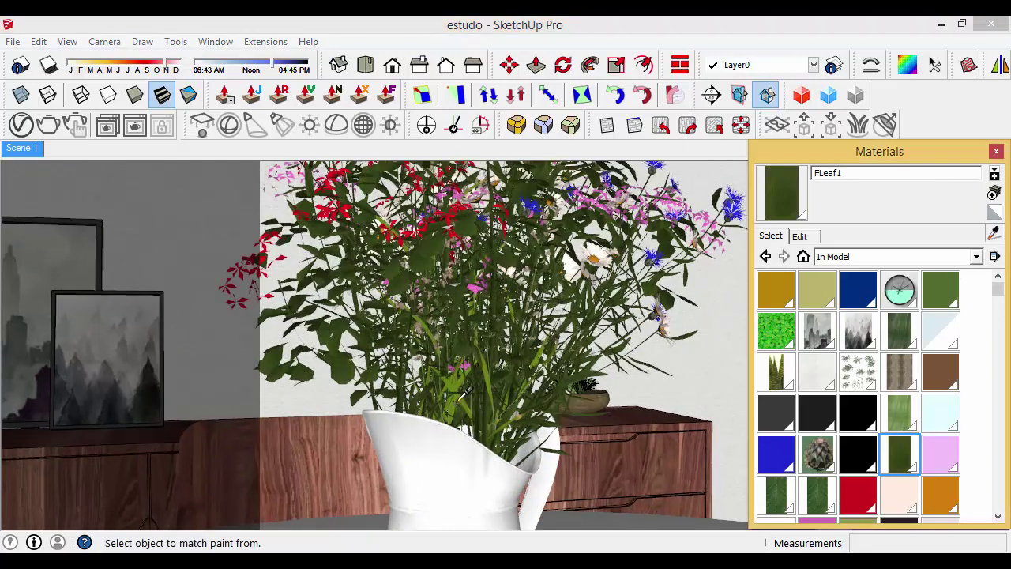
click(461, 396)
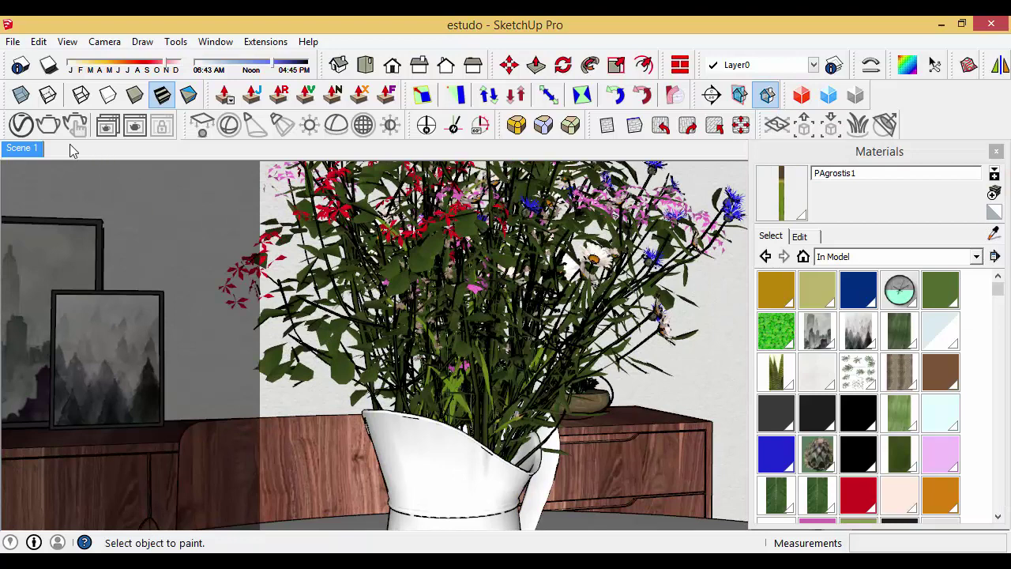
- Raise the sampled stem material's V-Ray reflection and lower its reflection glossiness
click(20, 124)
drag(634, 190, 698, 215)
click(693, 194)
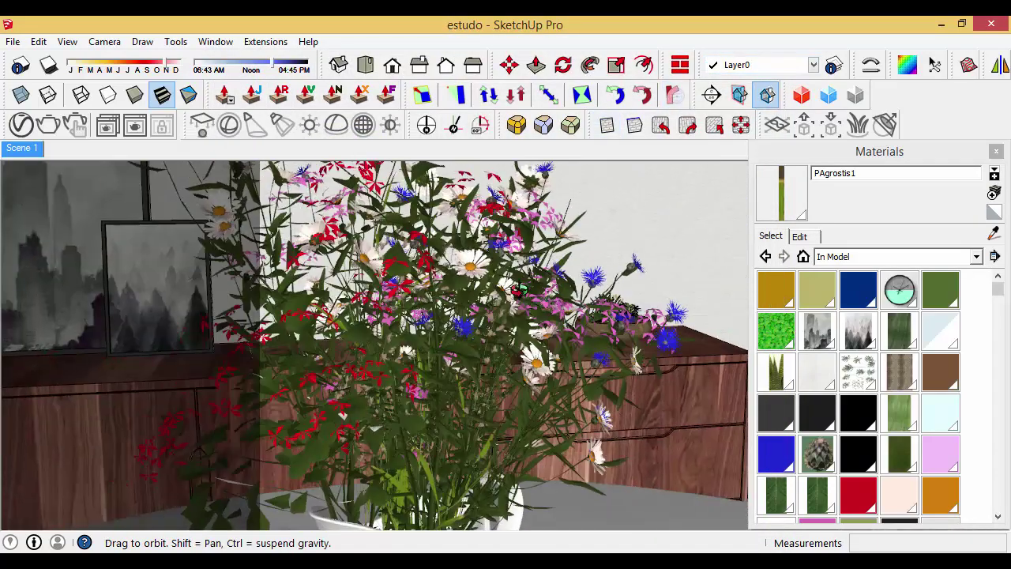
- Sample the light back wall's material, check its V-Ray reflection settings and examine the wall texture up close
key(b)
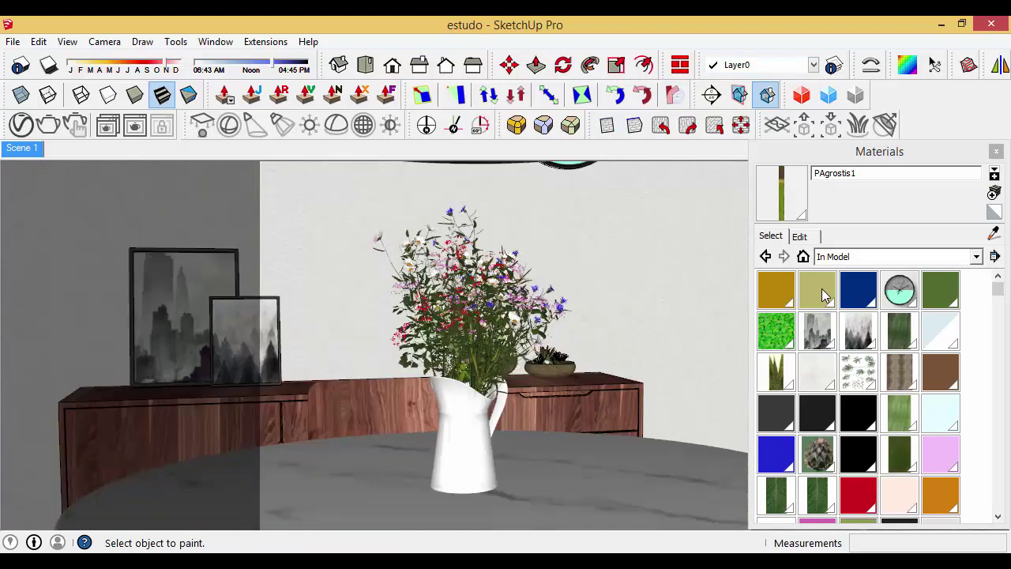
middle_drag(523, 318, 482, 331)
scroll(508, 302, down, 8)
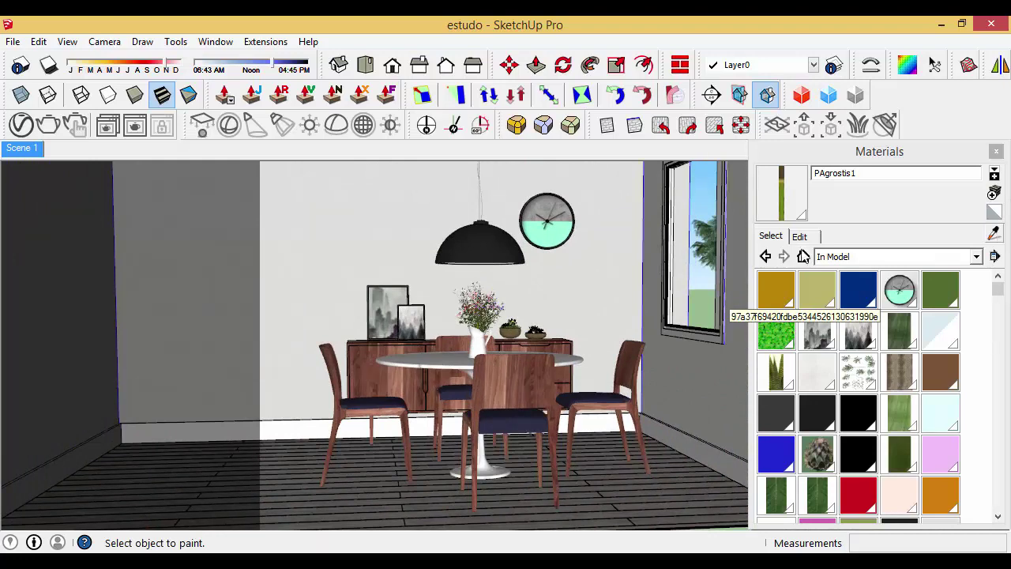
alt+click(376, 248)
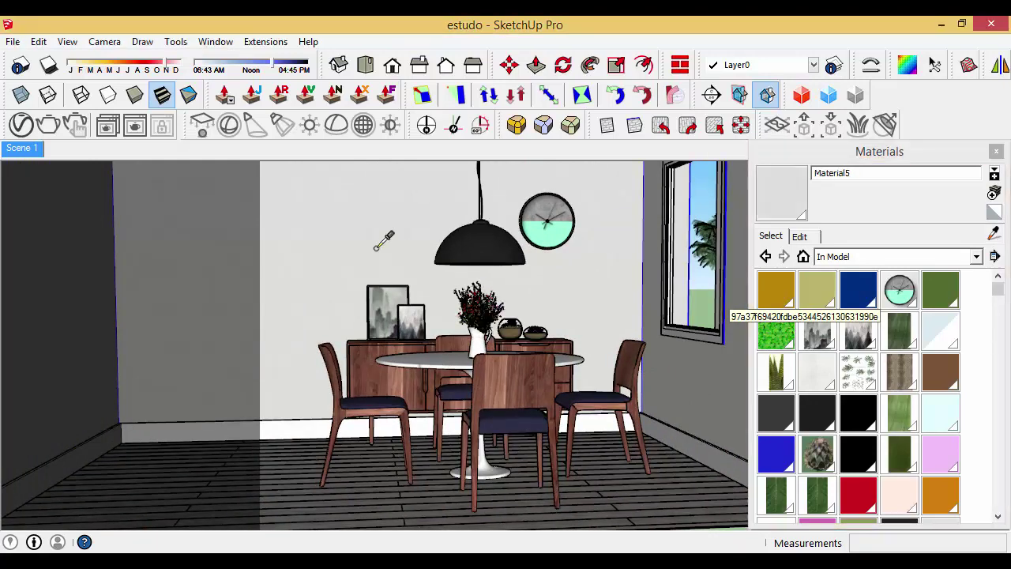
click(46, 126)
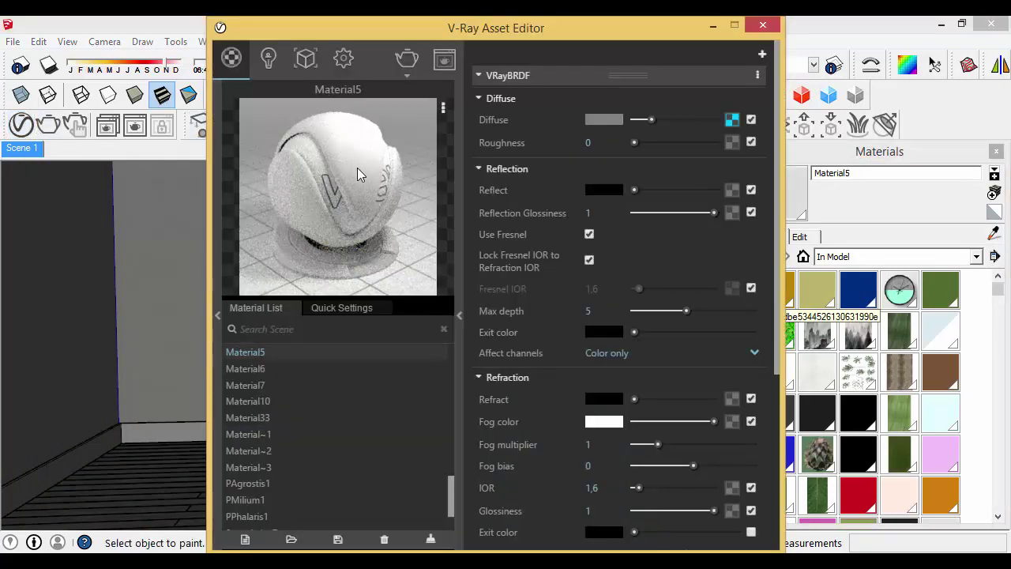
click(766, 25)
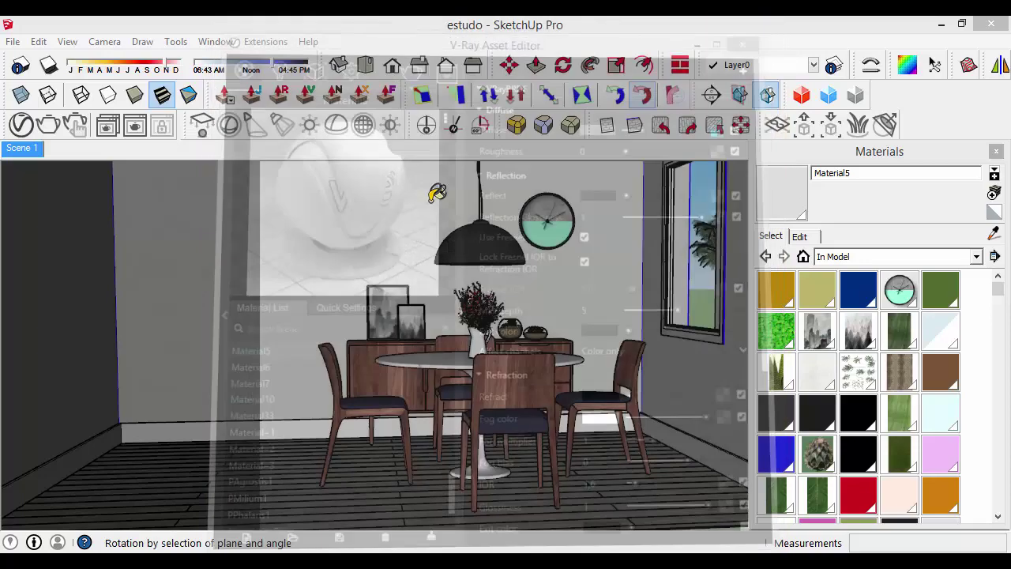
middle_drag(337, 248, 265, 238)
scroll(265, 238, up, 4)
scroll(311, 286, up, 8)
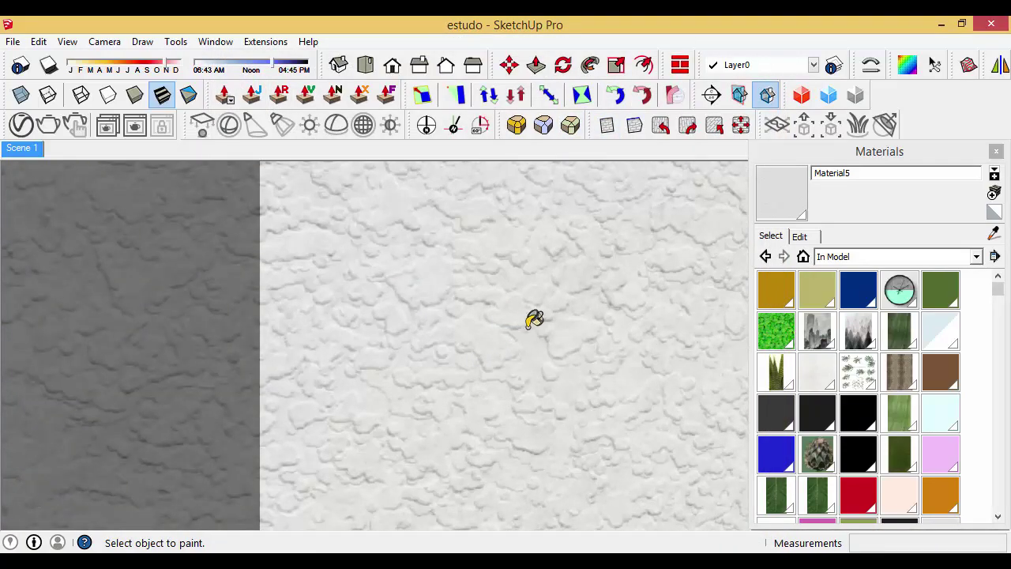
- Copy the wall material's diffuse texture and open its bump map settings
click(20, 125)
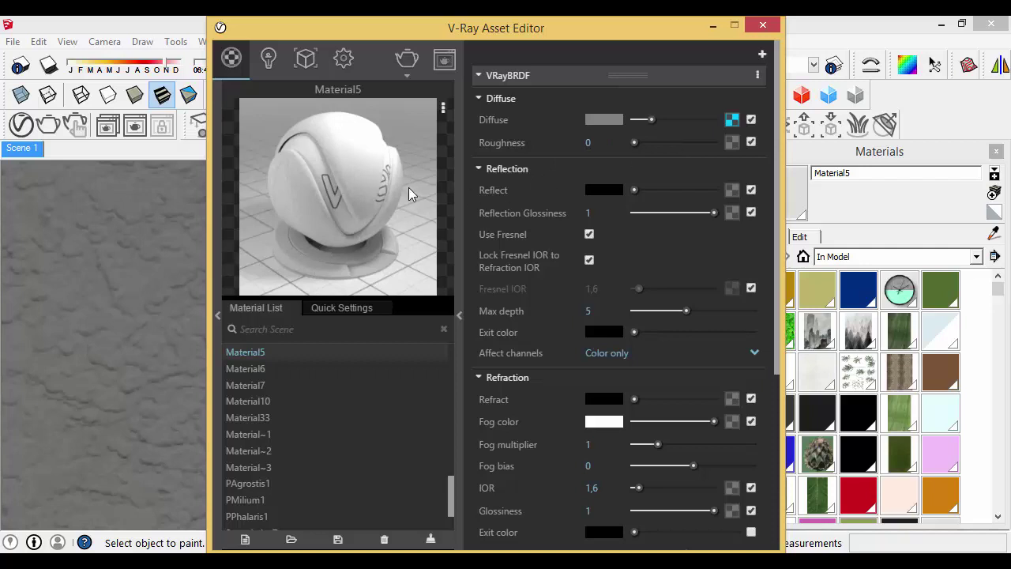
right_click(730, 123)
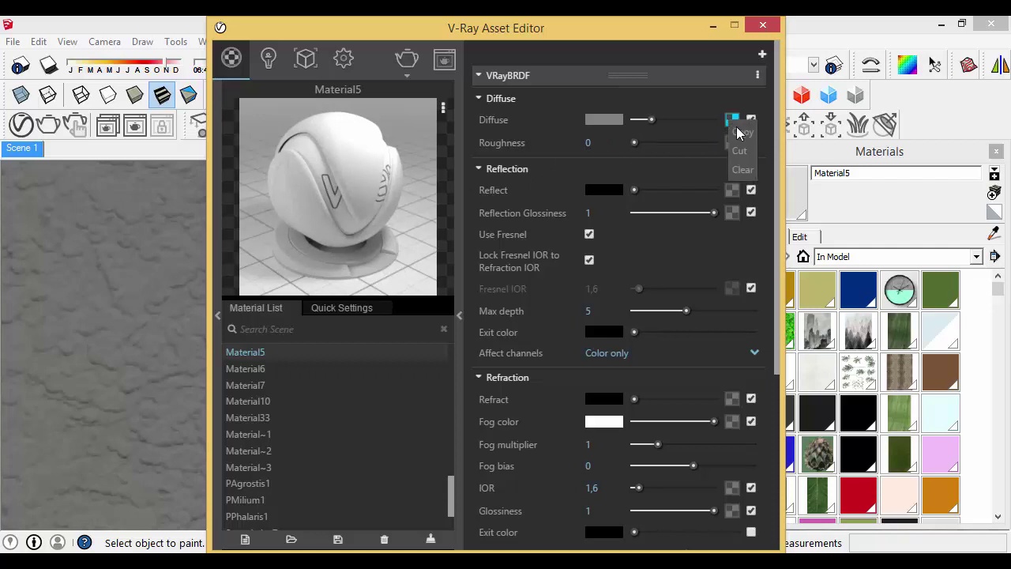
click(545, 75)
click(499, 120)
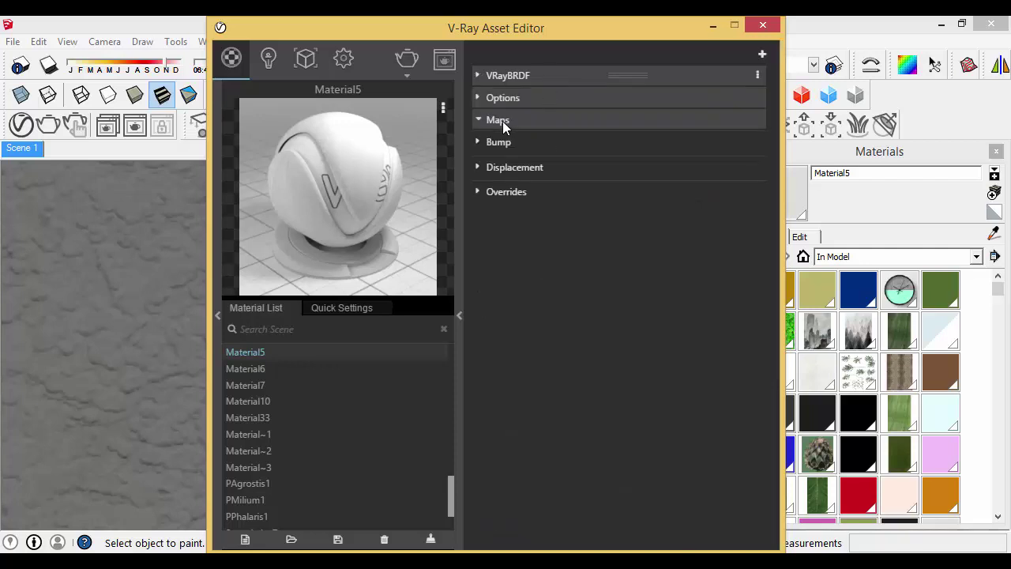
click(510, 145)
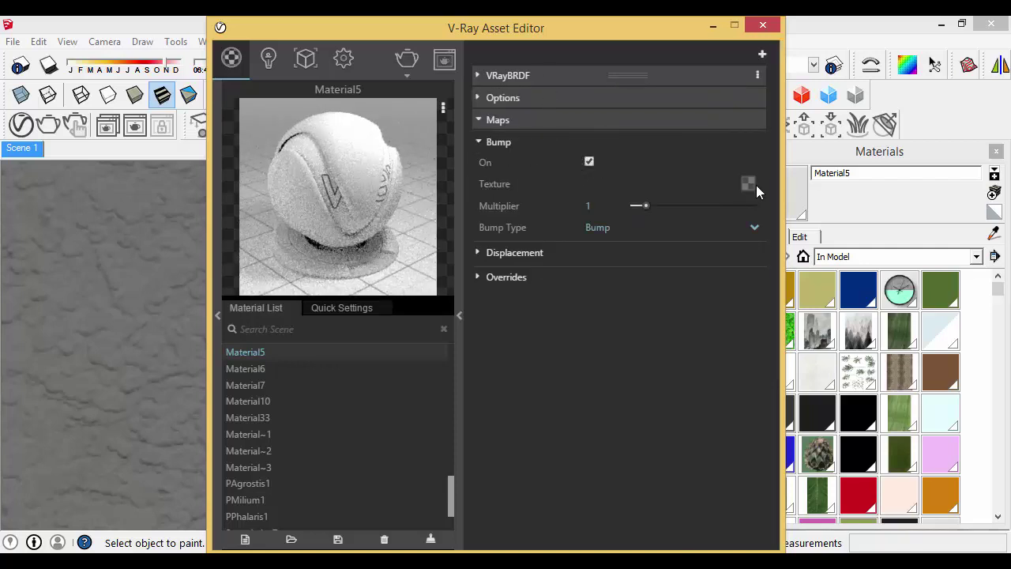
drag(647, 27, 550, 32)
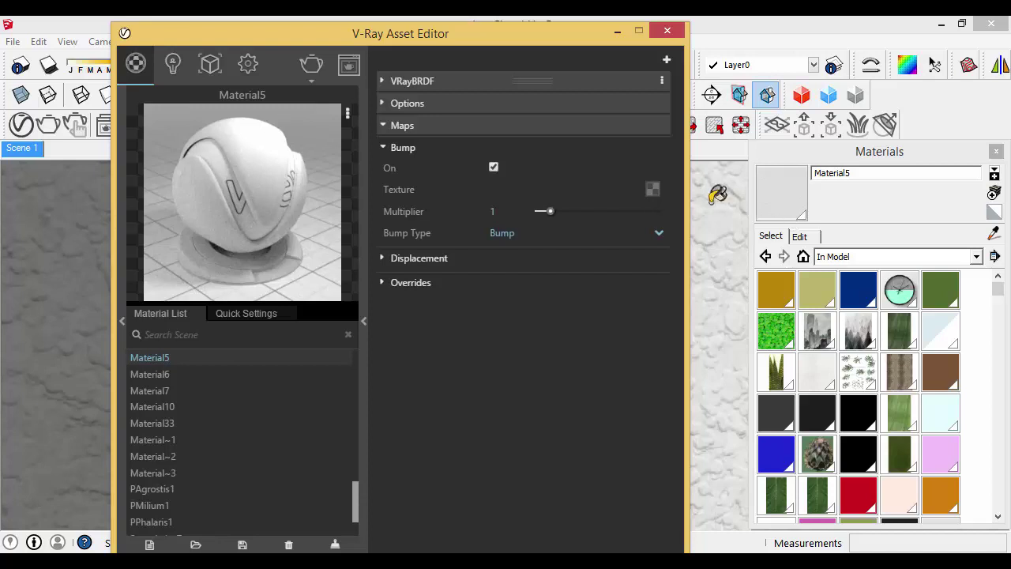
- Assign a Color Correction bump texture using the copied bitmap, with its red, green and blue channels set to monochrome
click(653, 189)
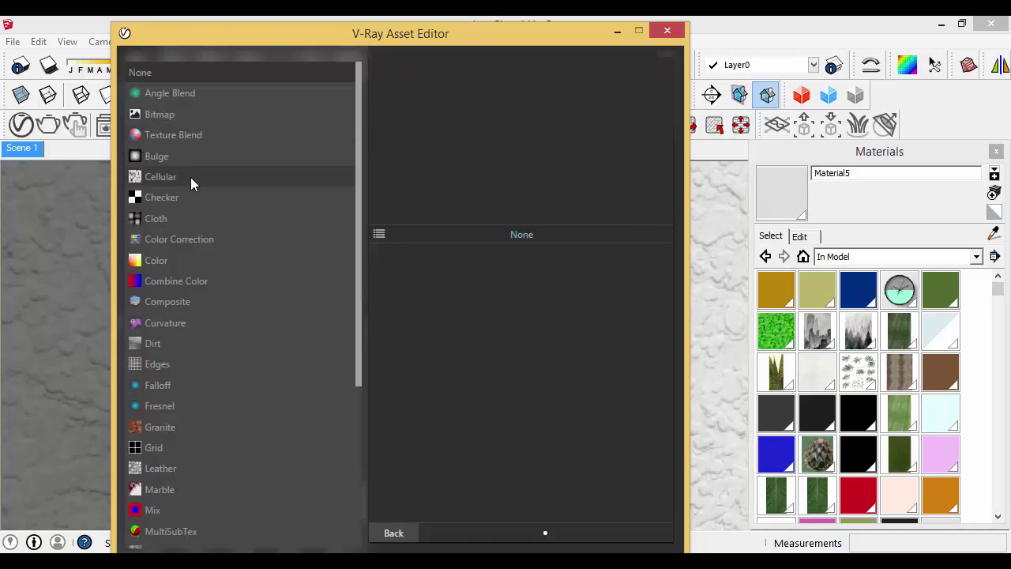
click(177, 239)
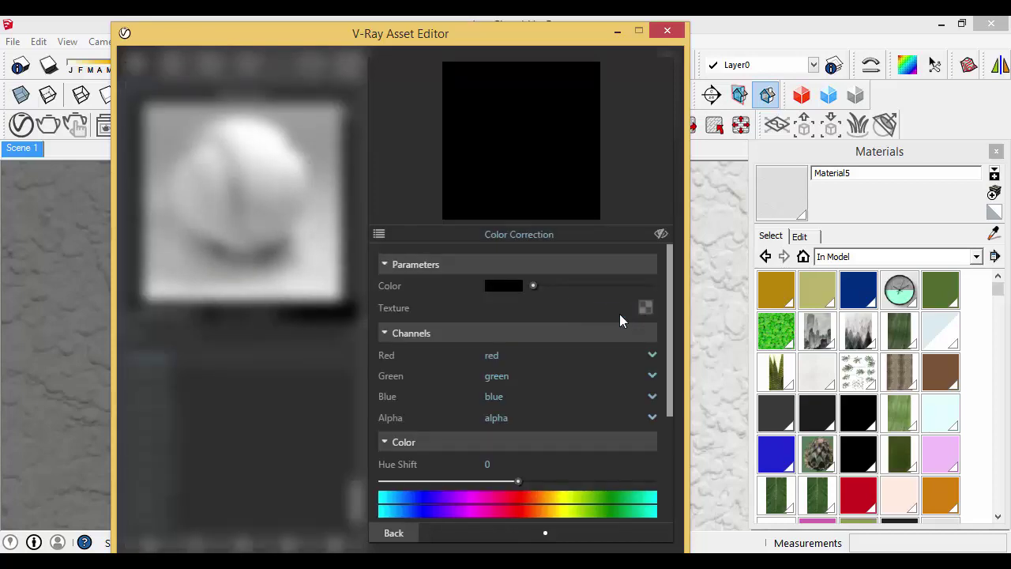
click(497, 360)
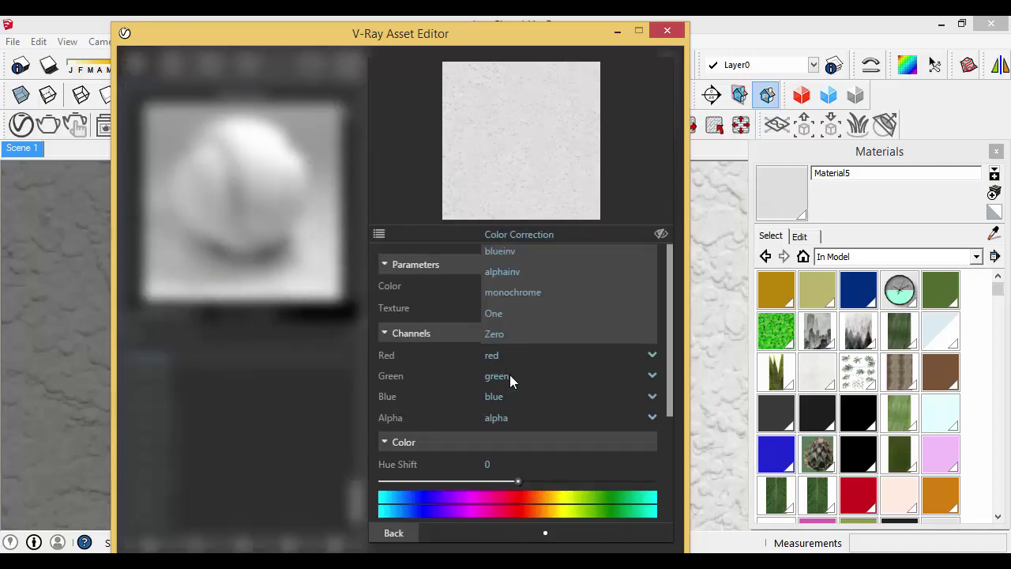
click(510, 297)
click(505, 356)
click(510, 314)
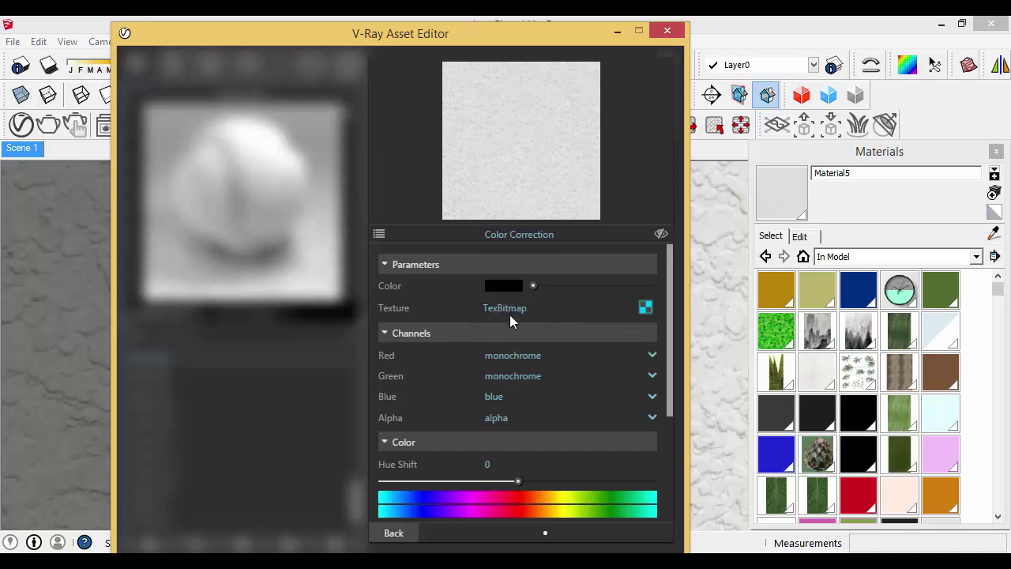
click(474, 397)
click(528, 338)
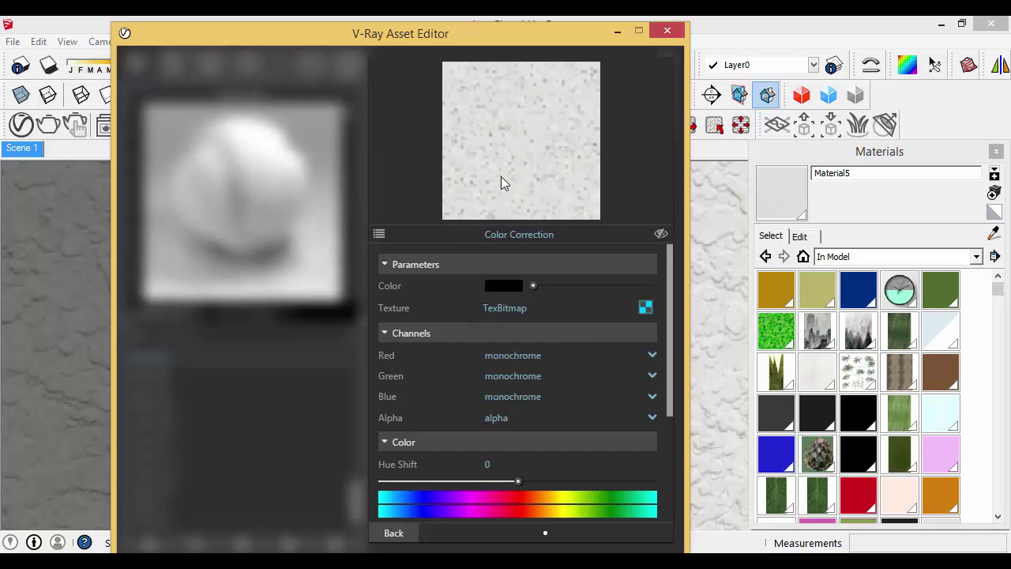
click(391, 533)
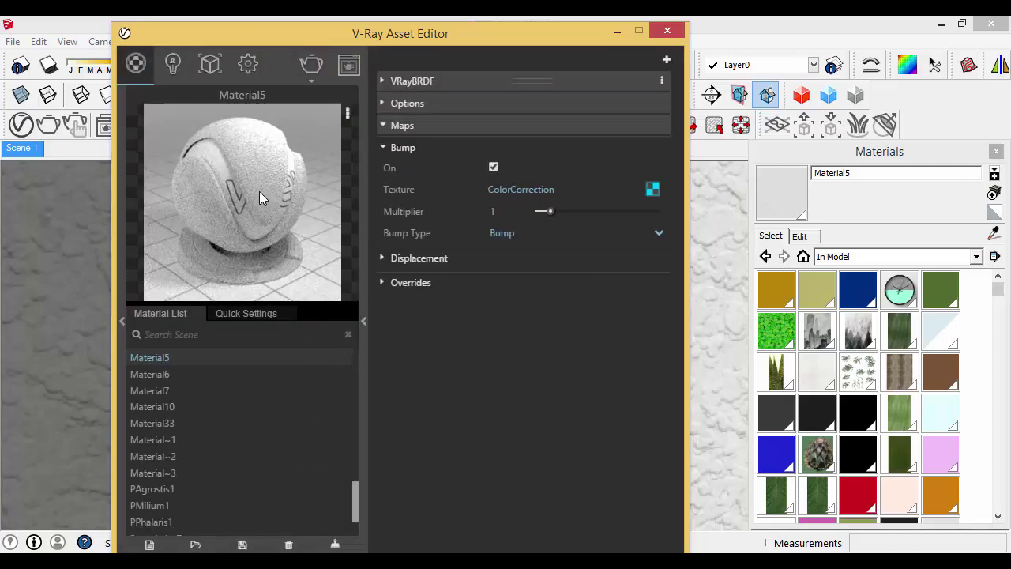
- Set the wall material's bump multiplier to 0,4 and close the material settings
click(503, 209)
text(,4)
key(Return)
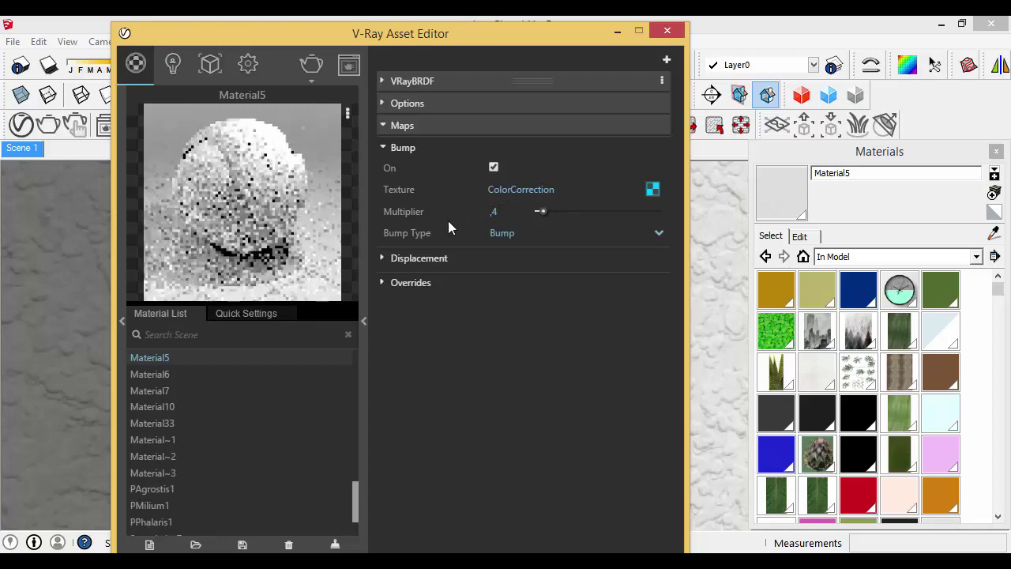
click(666, 31)
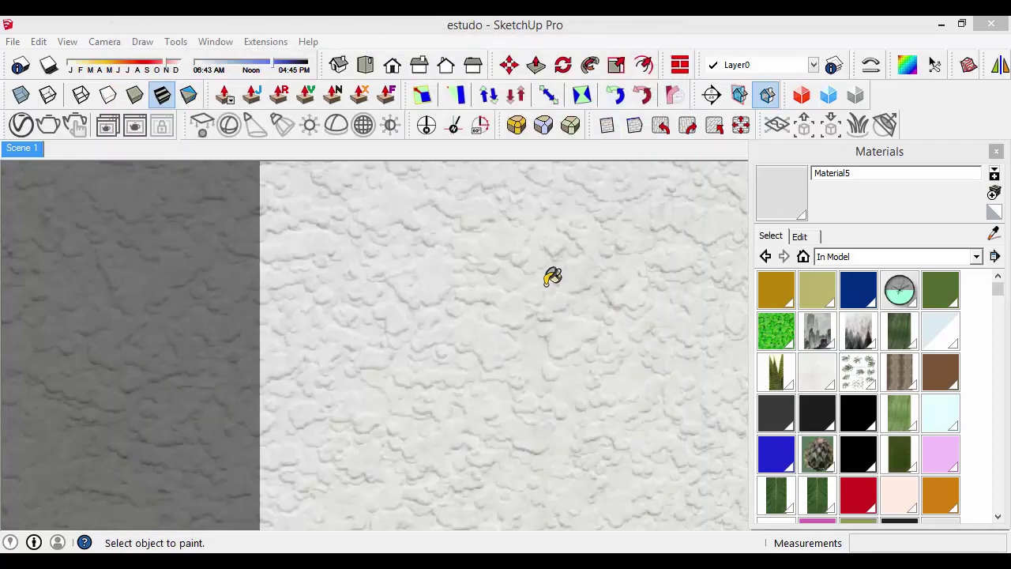
- Sample the navy fabric material from the seat of the dining chair on the near side of the sideboard
middle_drag(553, 324, 550, 322)
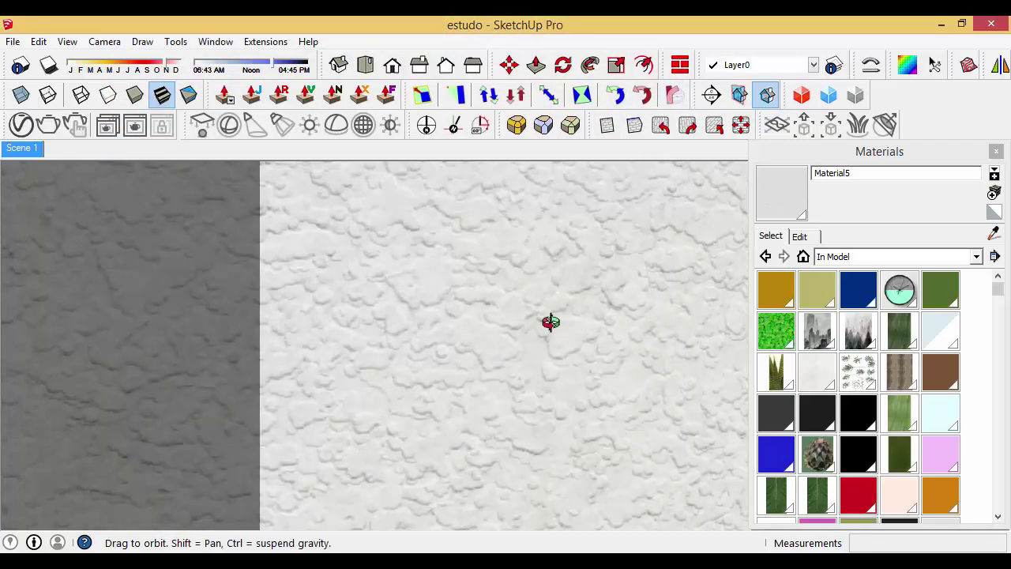
scroll(282, 300, down, 10)
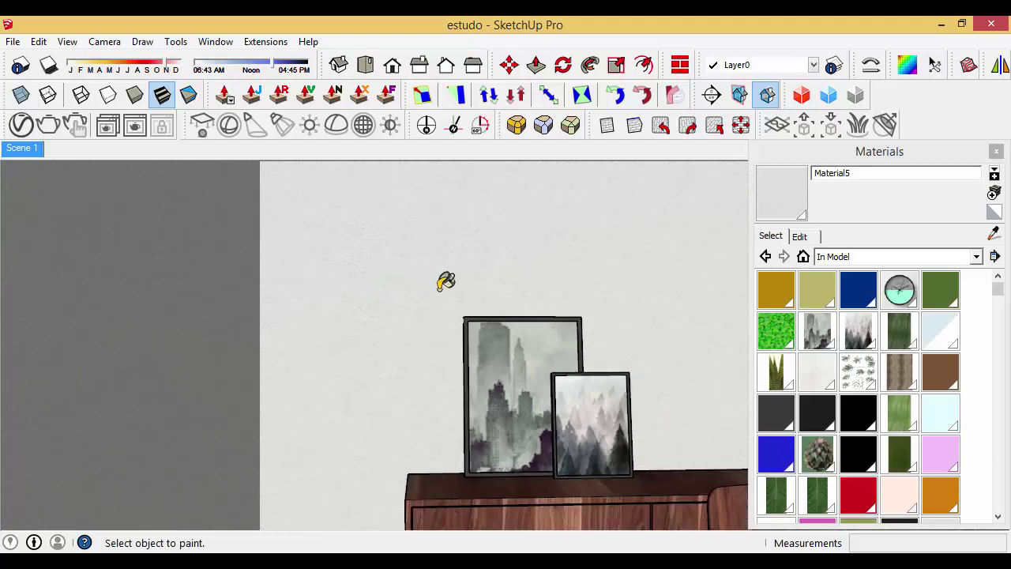
scroll(448, 273, down, 8)
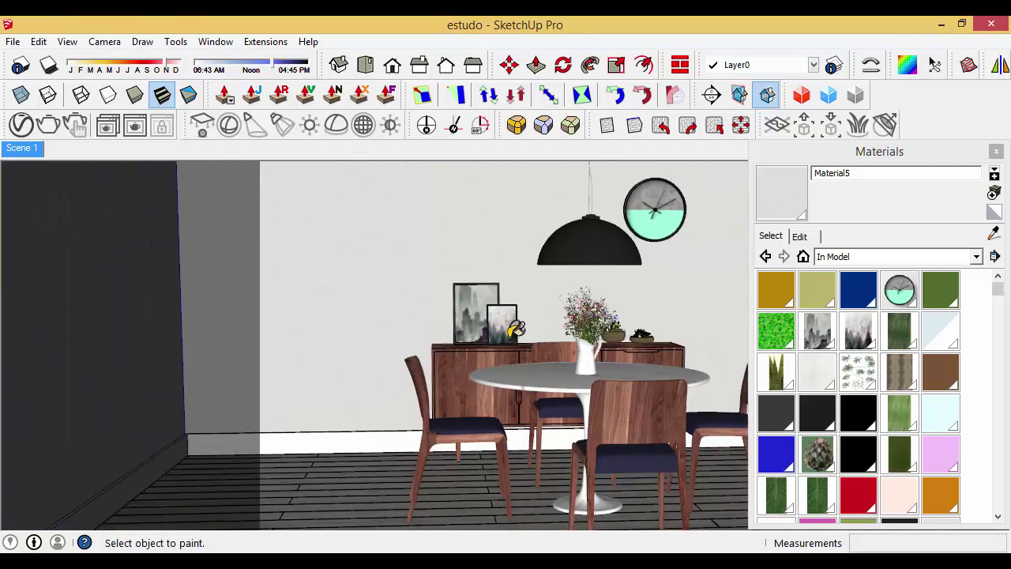
middle_drag(513, 330, 715, 322)
scroll(596, 485, up, 3)
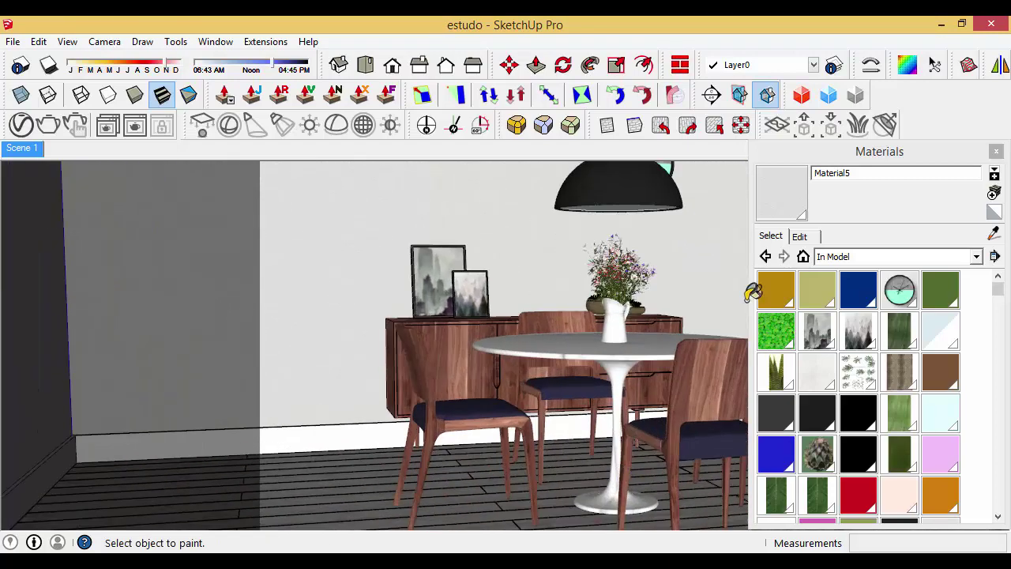
click(993, 234)
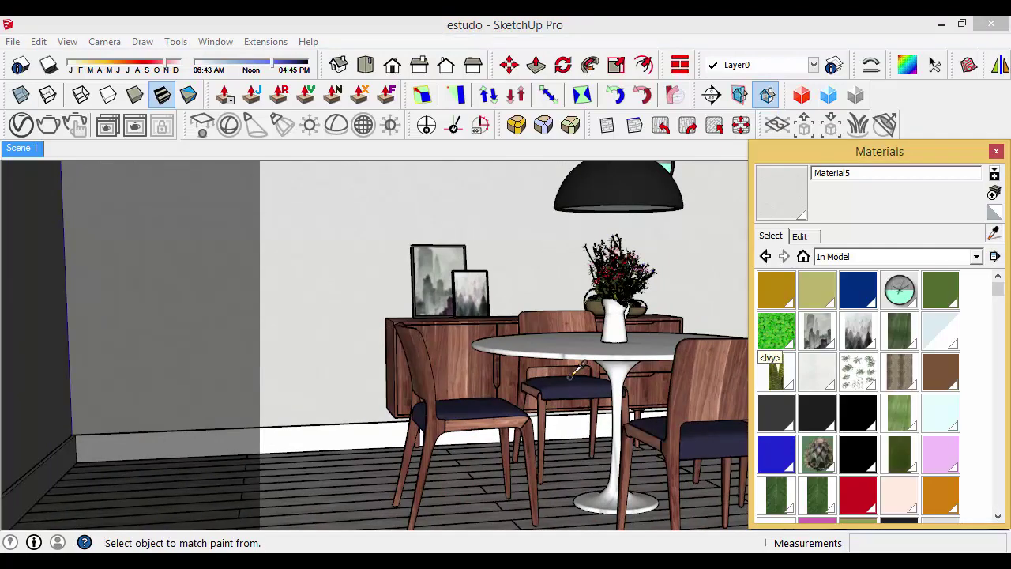
middle_drag(570, 378, 416, 428)
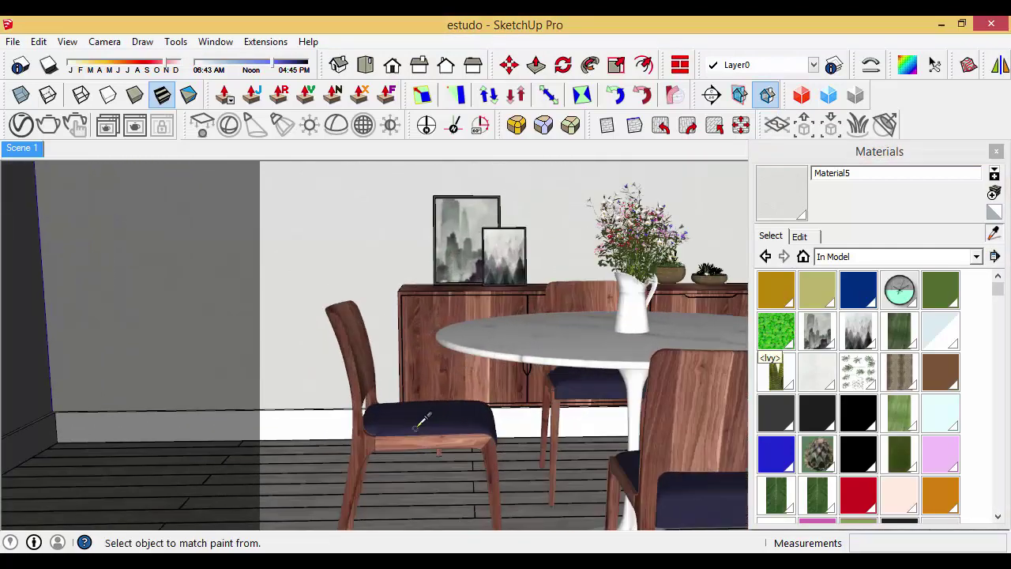
scroll(420, 423, up, 8)
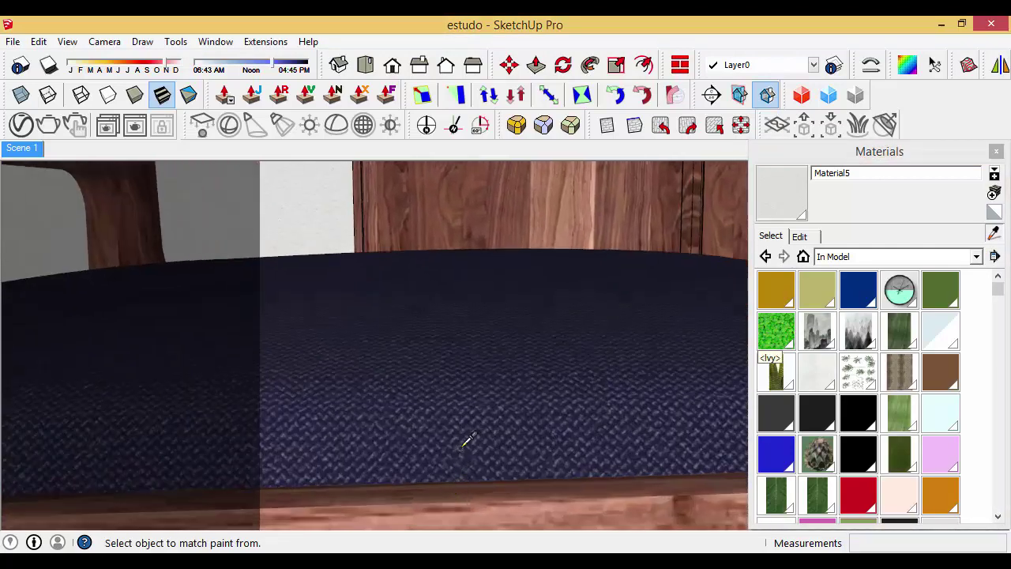
scroll(467, 434, up, 1)
click(452, 412)
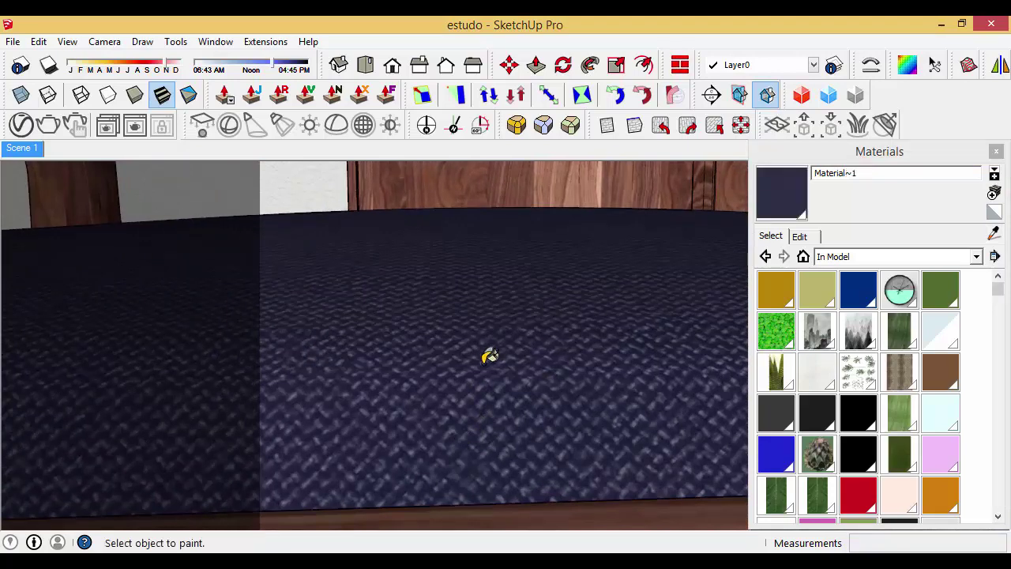
- Copy the seat fabric's diffuse texture in its V-Ray material and open its bump map settings
click(21, 125)
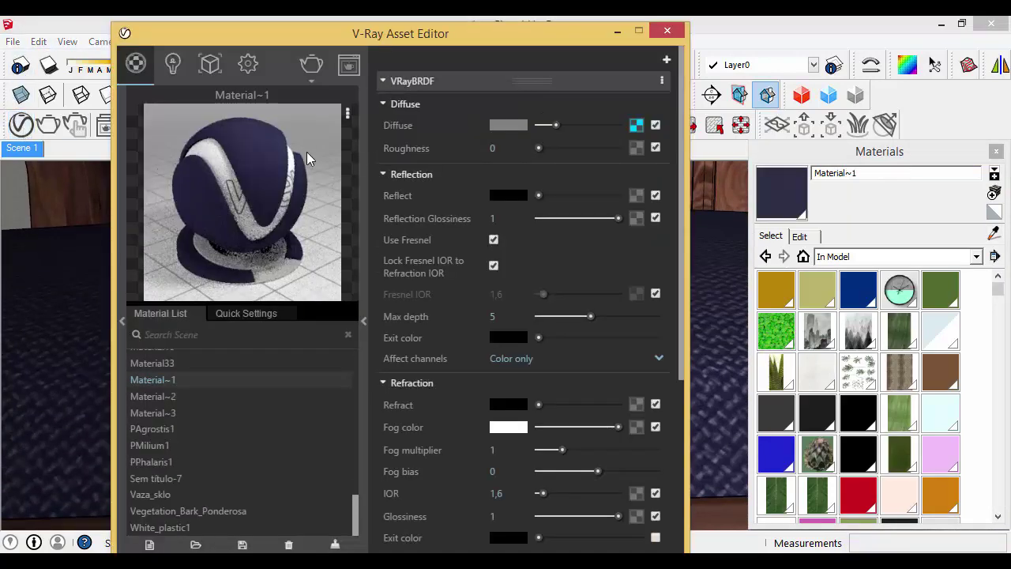
right_click(638, 128)
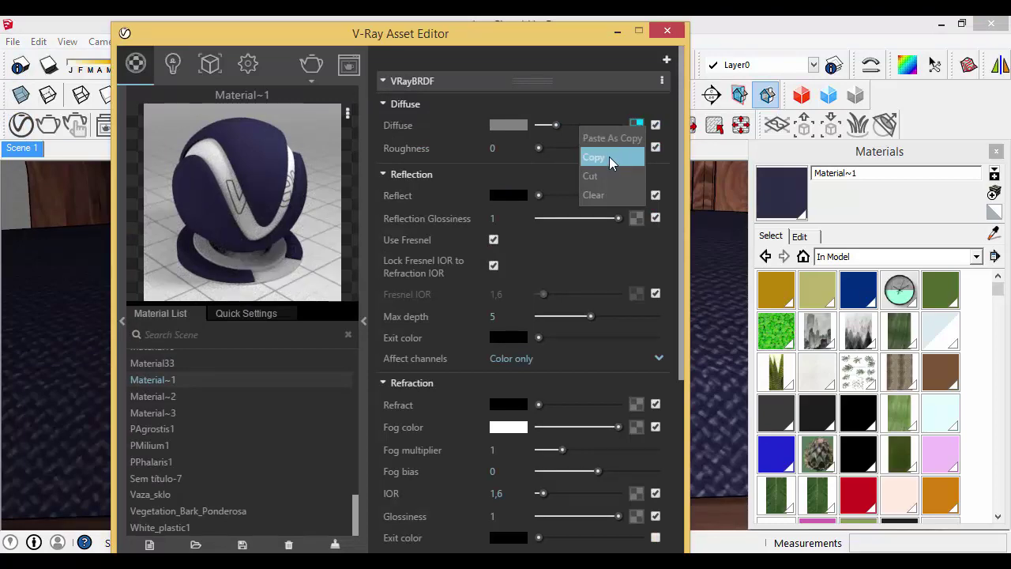
click(609, 157)
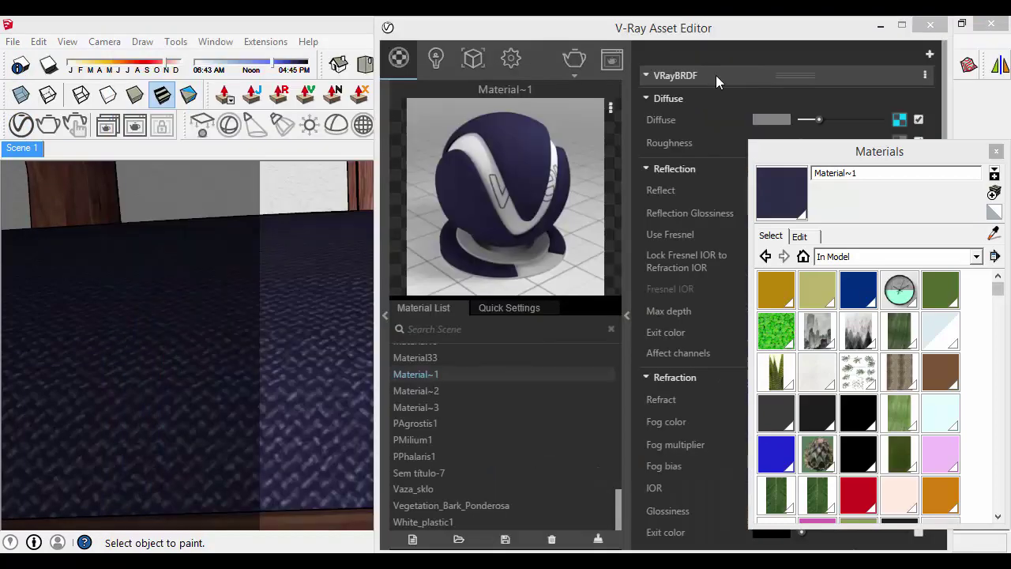
click(716, 79)
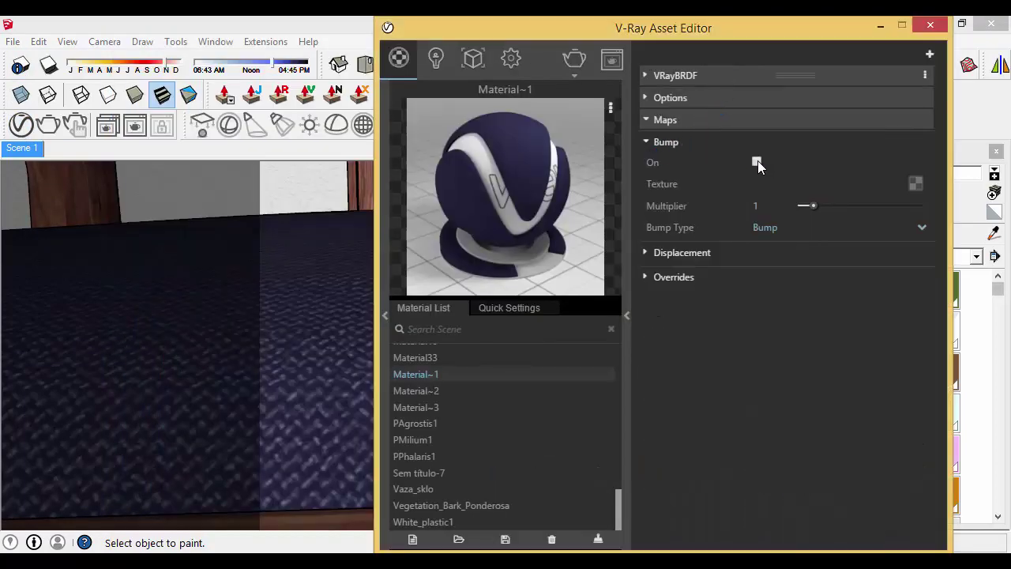
- Assign a Color Correction texture to the seat fabric's enabled bump map and paste the copied bitmap into it
click(914, 183)
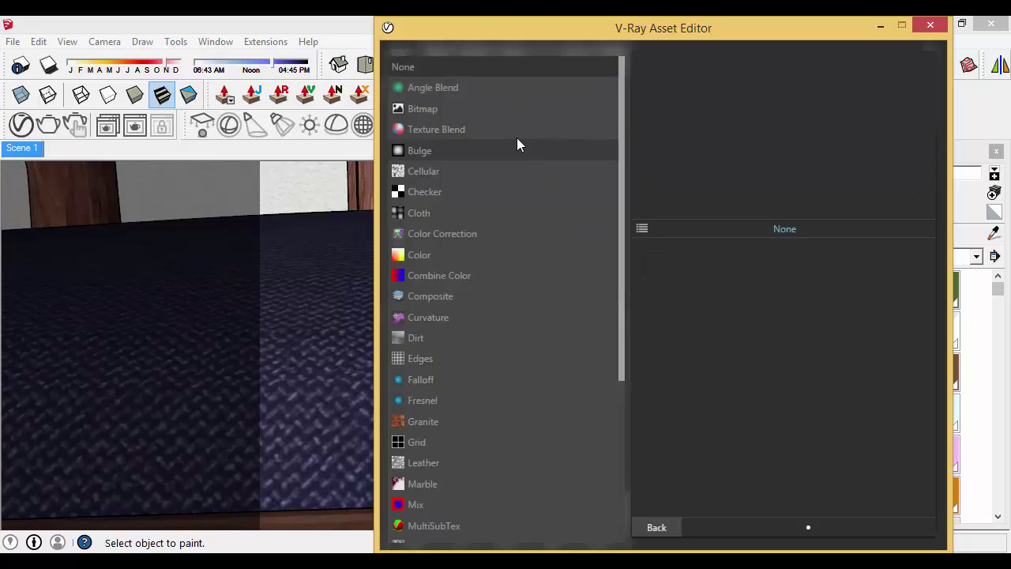
click(464, 233)
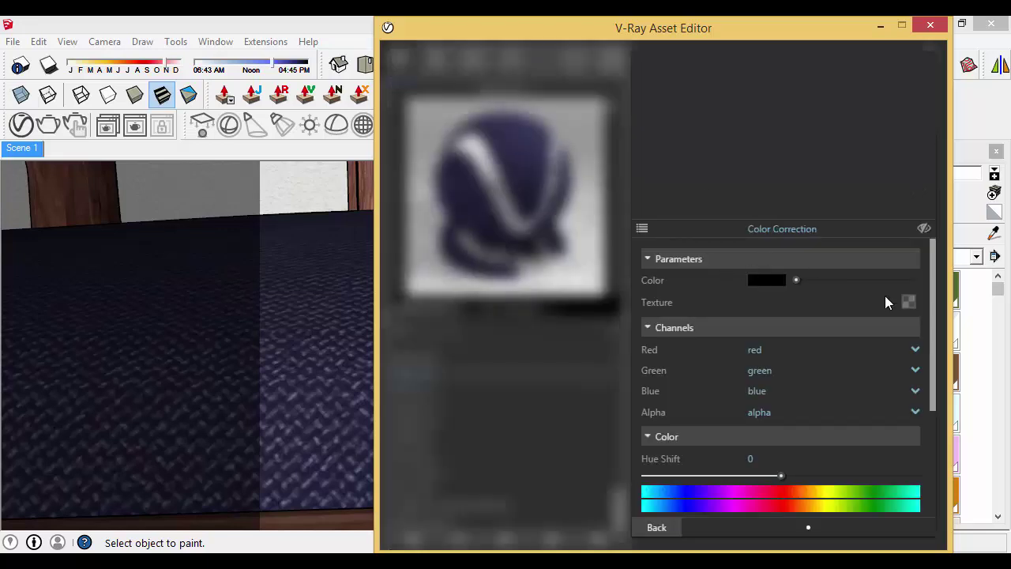
click(877, 314)
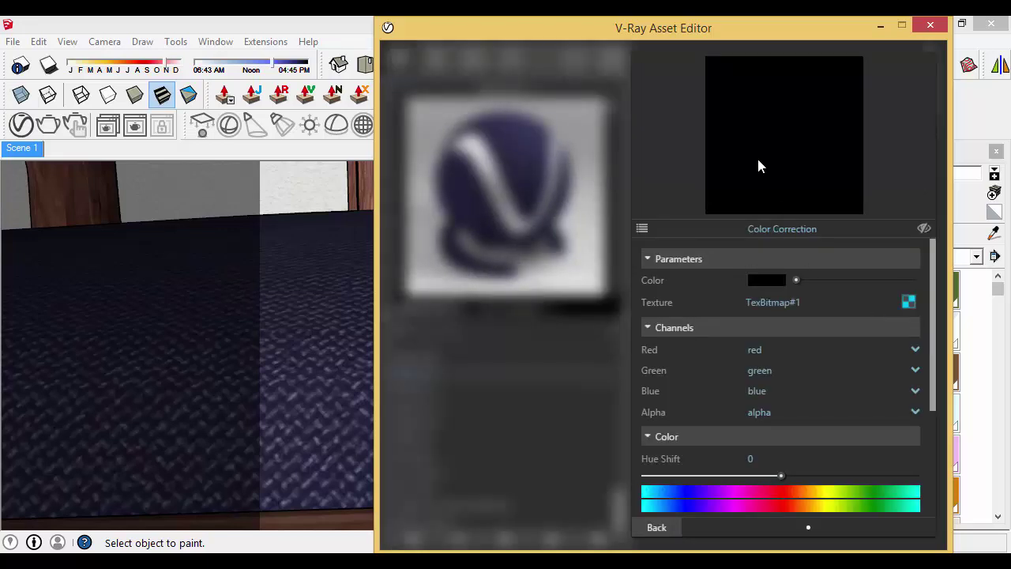
- Set the Color Correction's red, green and blue channels to monochrome and return to the seat material's bump settings
click(758, 348)
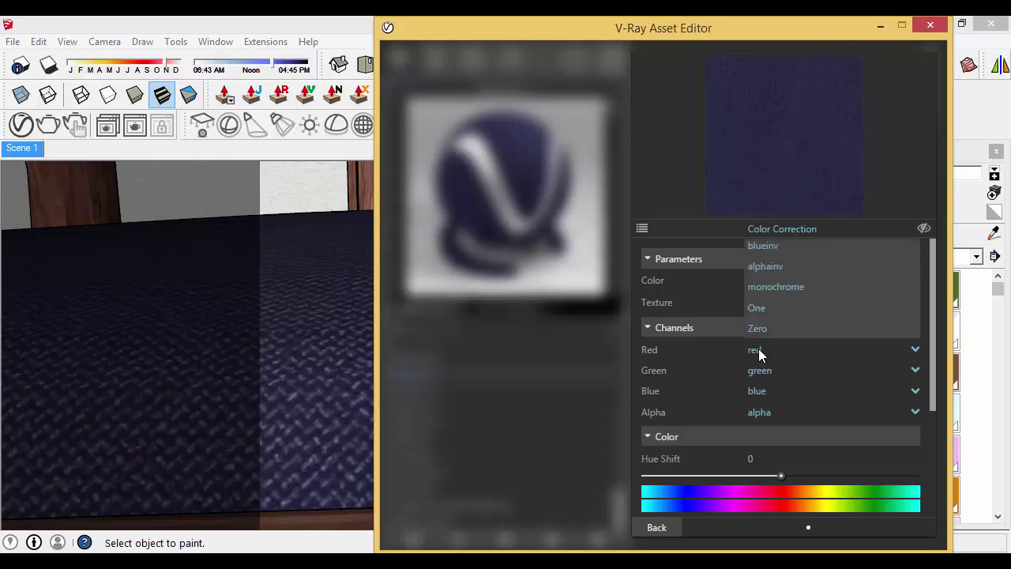
click(772, 291)
click(755, 369)
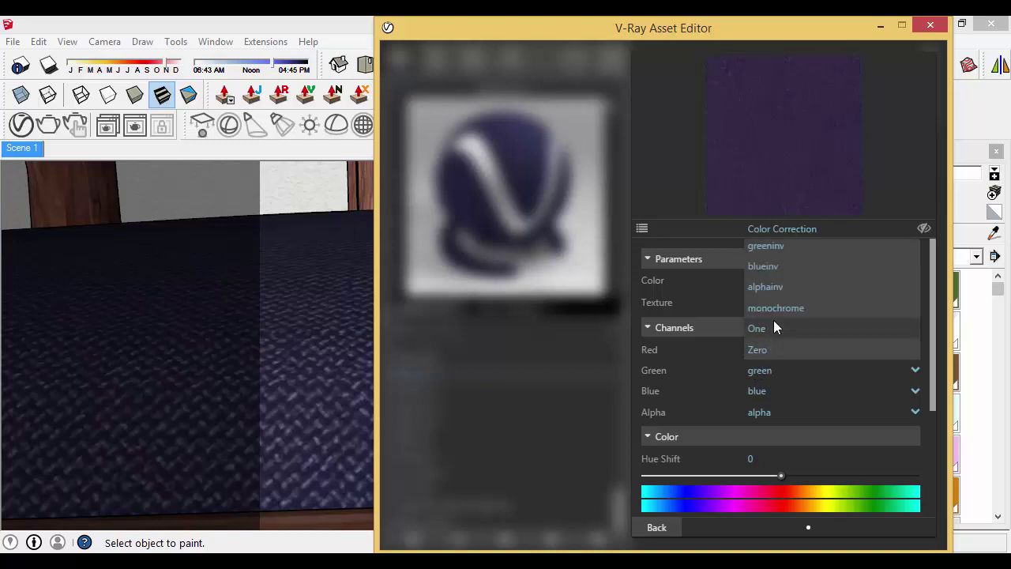
click(774, 324)
click(766, 371)
click(774, 327)
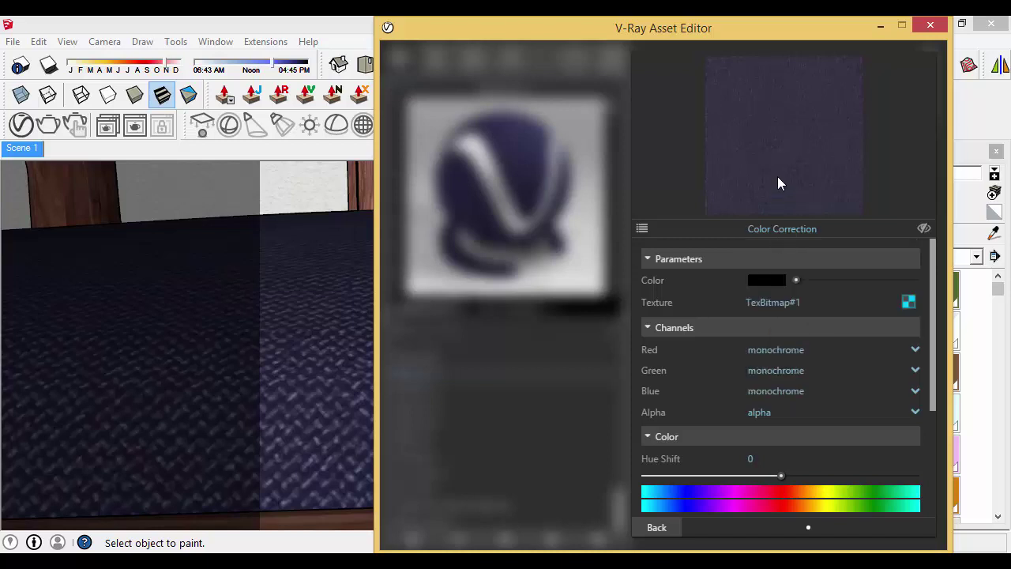
click(649, 526)
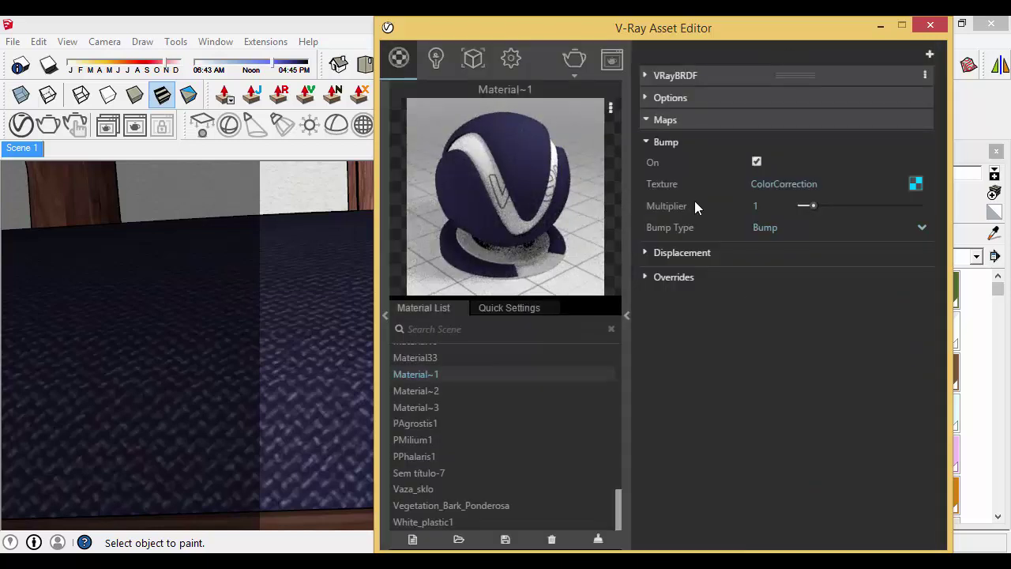
- Set the seat fabric's bump multiplier to ,5 and close the material settings
click(769, 205)
text(,5)
key(Return)
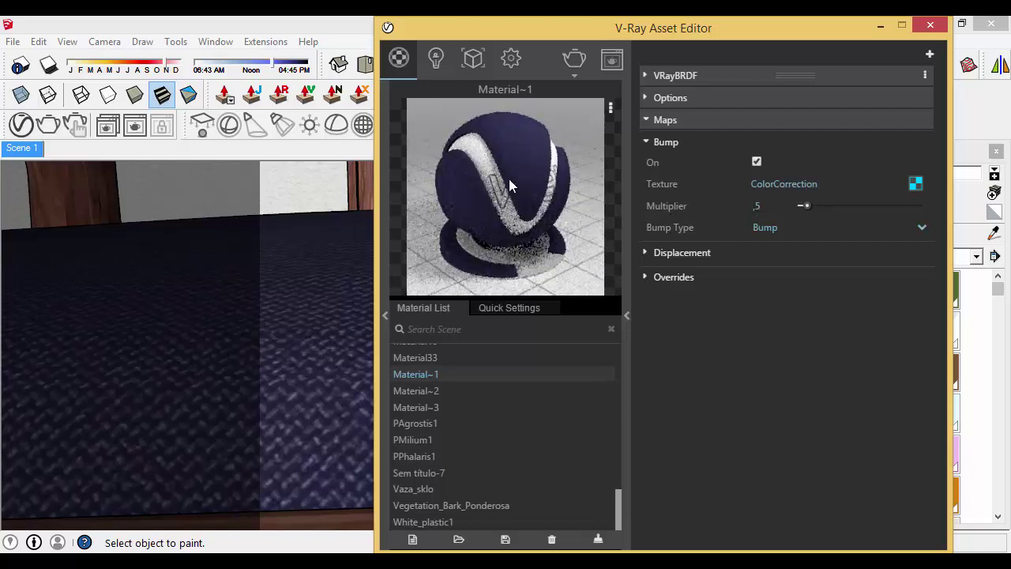
click(691, 121)
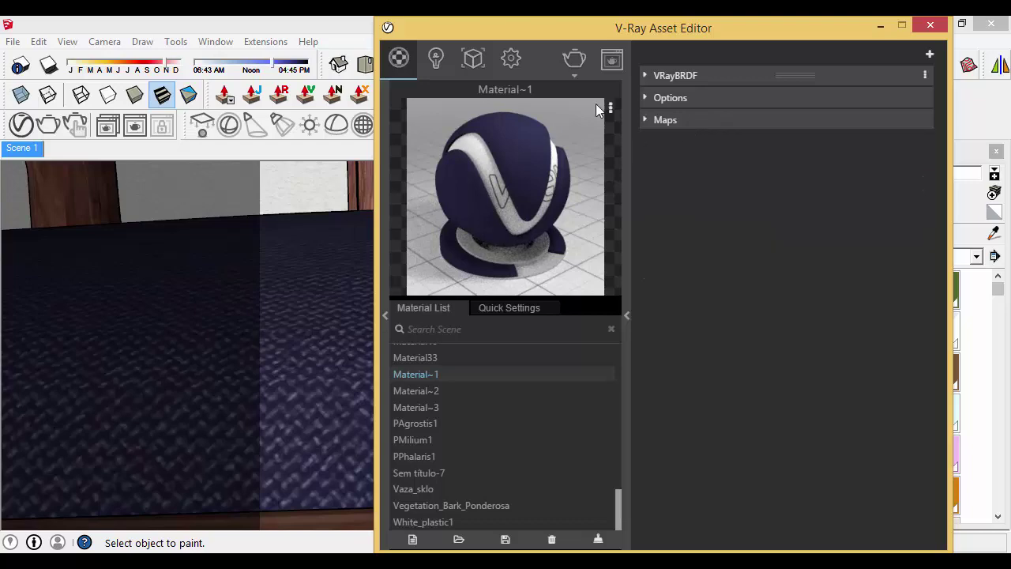
click(929, 28)
- Sample the light blue material on the inside of the pendant lamp above the table
middle_drag(472, 300, 533, 322)
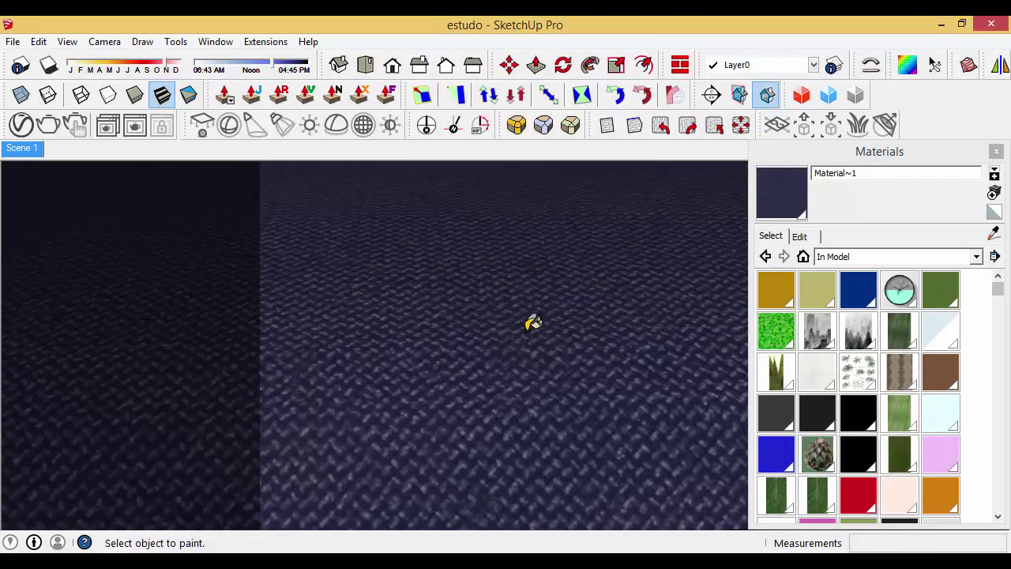
scroll(533, 322, down, 10)
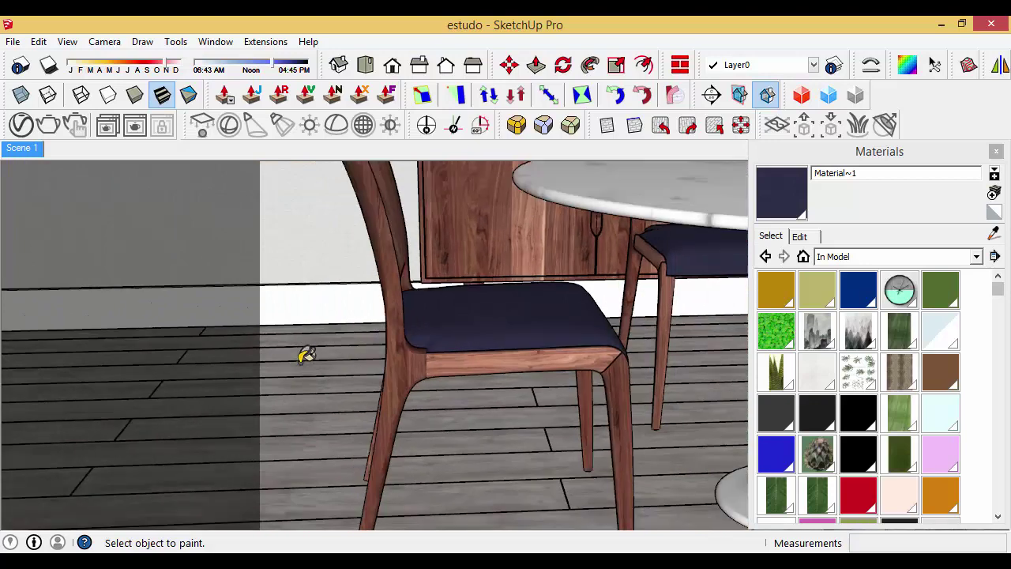
scroll(356, 334, down, 6)
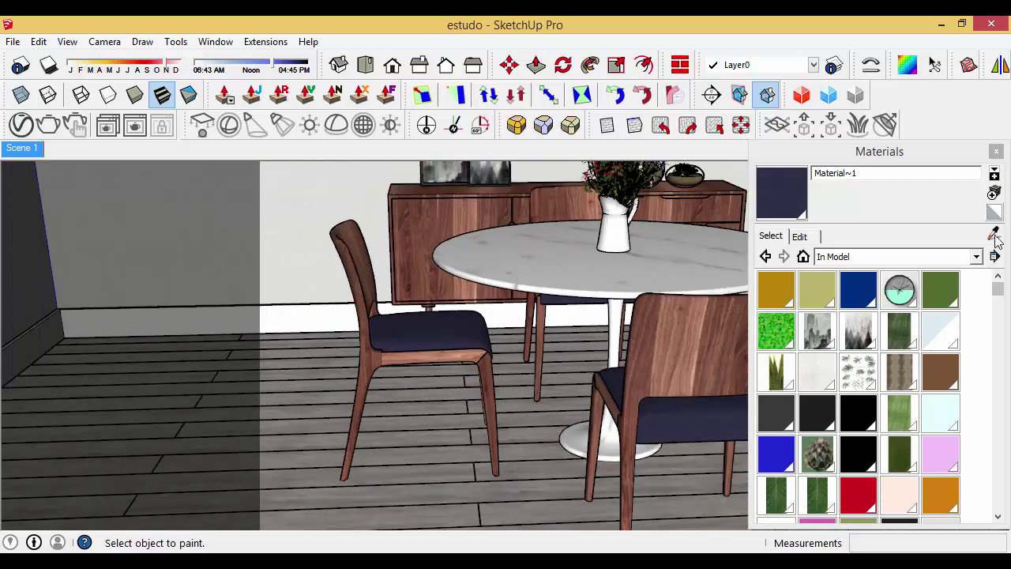
click(994, 234)
middle_drag(564, 357, 514, 419)
scroll(505, 422, down, 5)
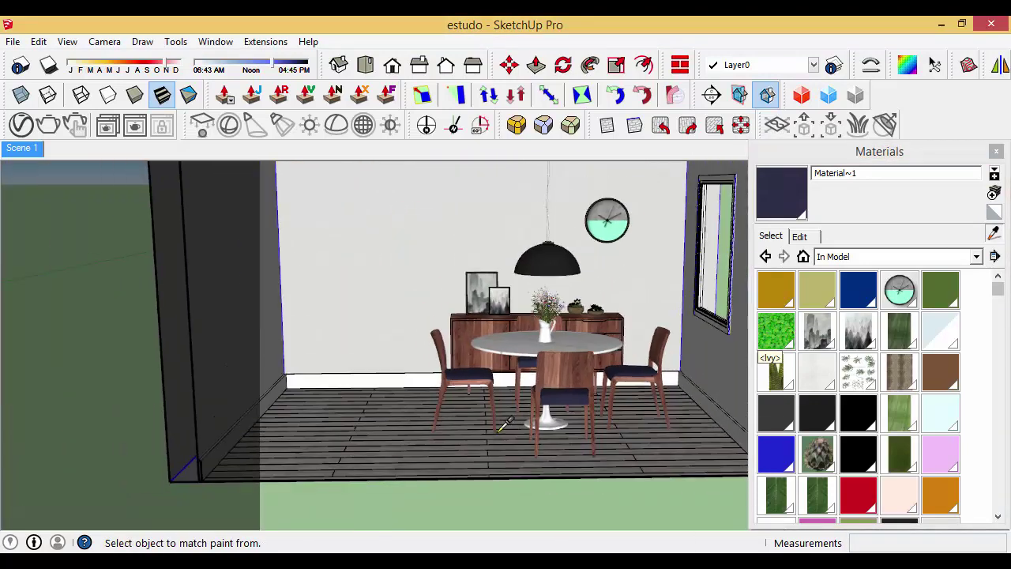
scroll(567, 360, up, 6)
middle_drag(497, 264, 550, 199)
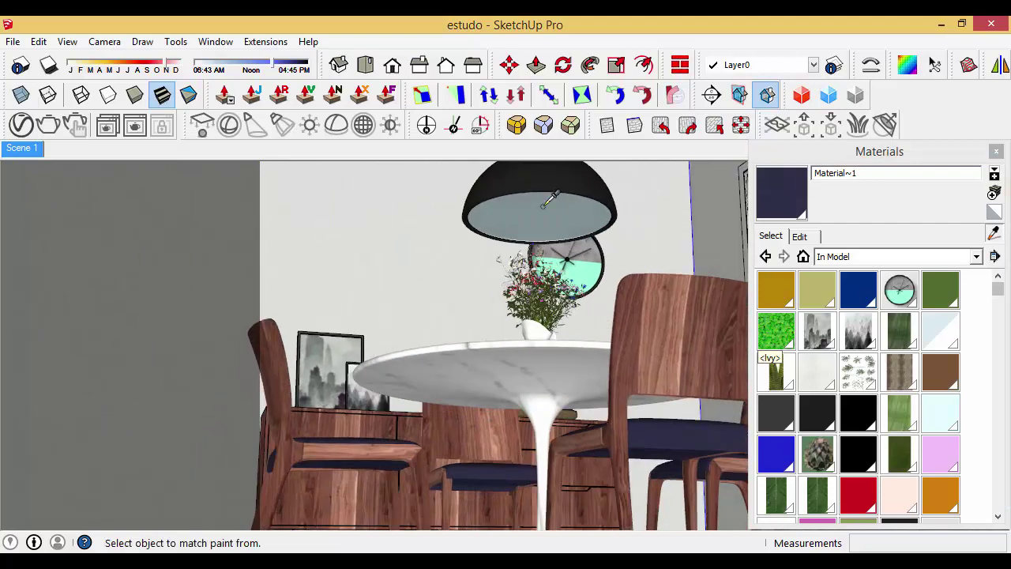
click(550, 199)
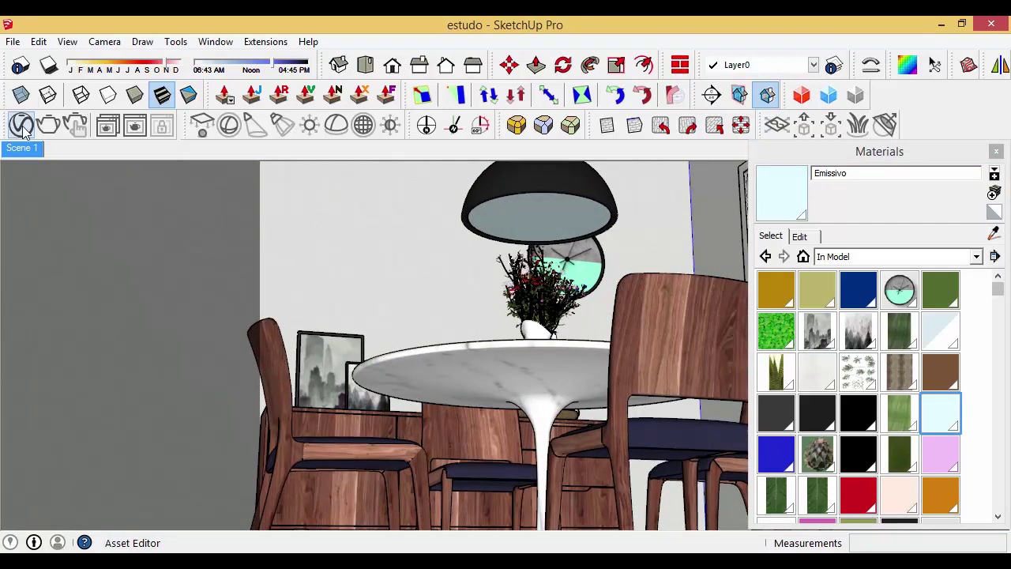
- Add an Emissive layer to the pendant lamp's inner V-Ray material and set its intensity to 3
click(22, 125)
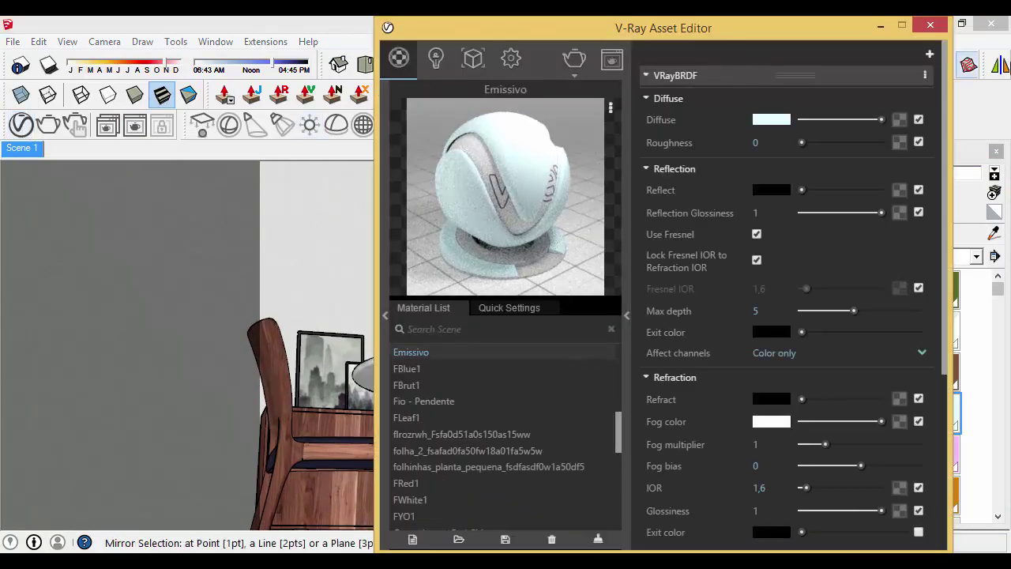
click(930, 53)
click(870, 115)
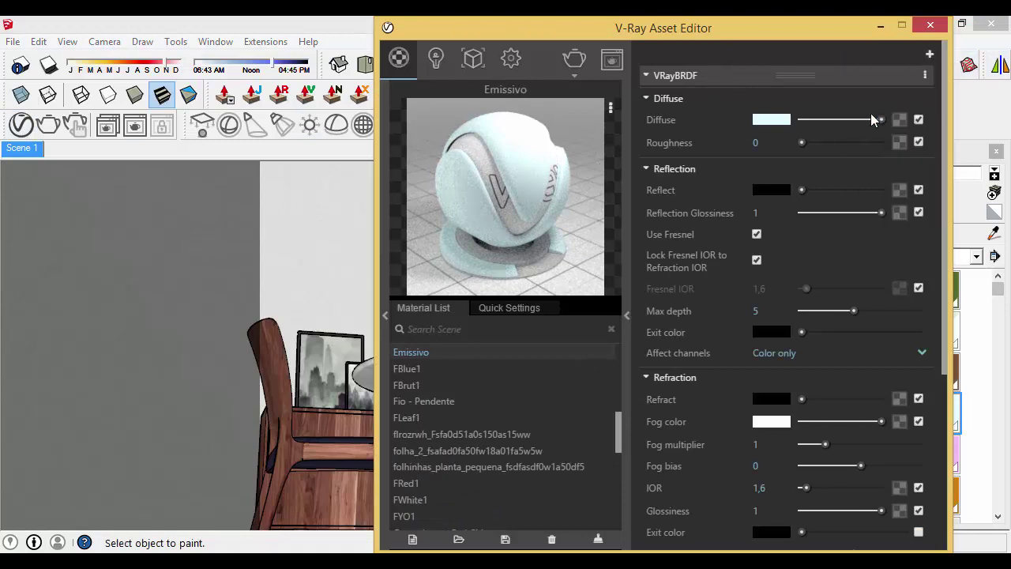
click(701, 97)
click(711, 77)
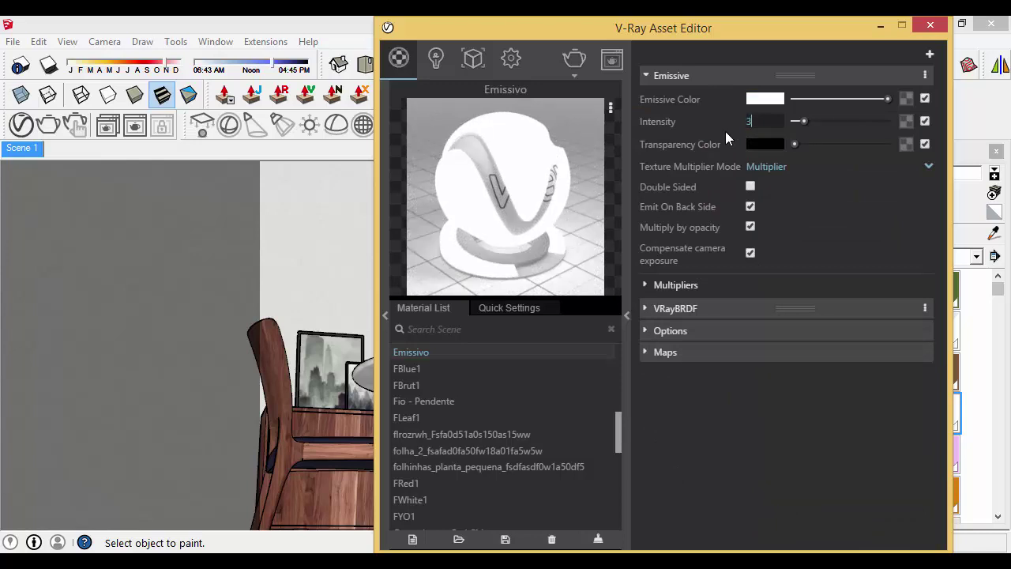
key(Return)
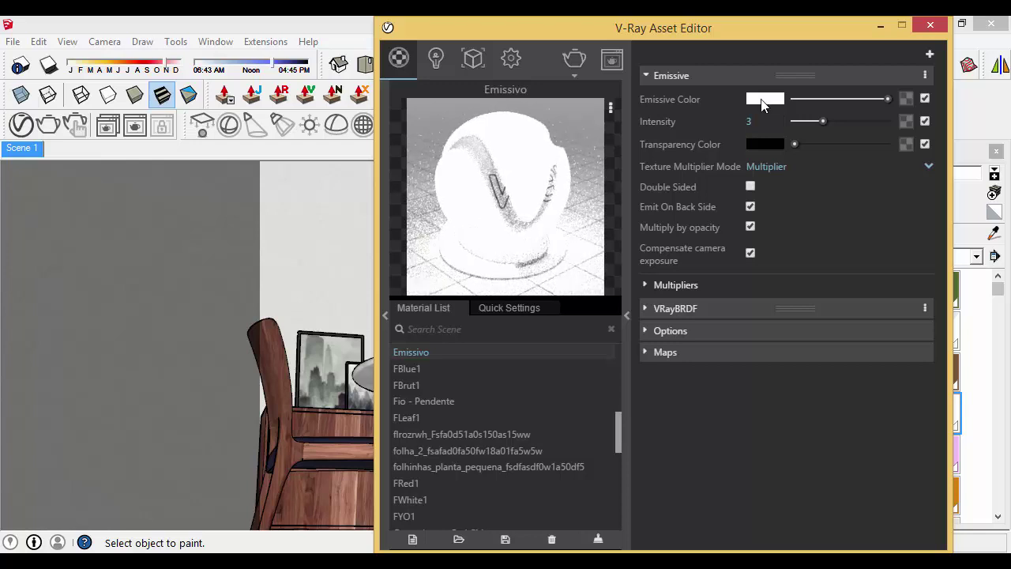
- Set the pendant lamp's emissive color to a pale orange with RGB 255, 236, 217
click(763, 101)
click(424, 126)
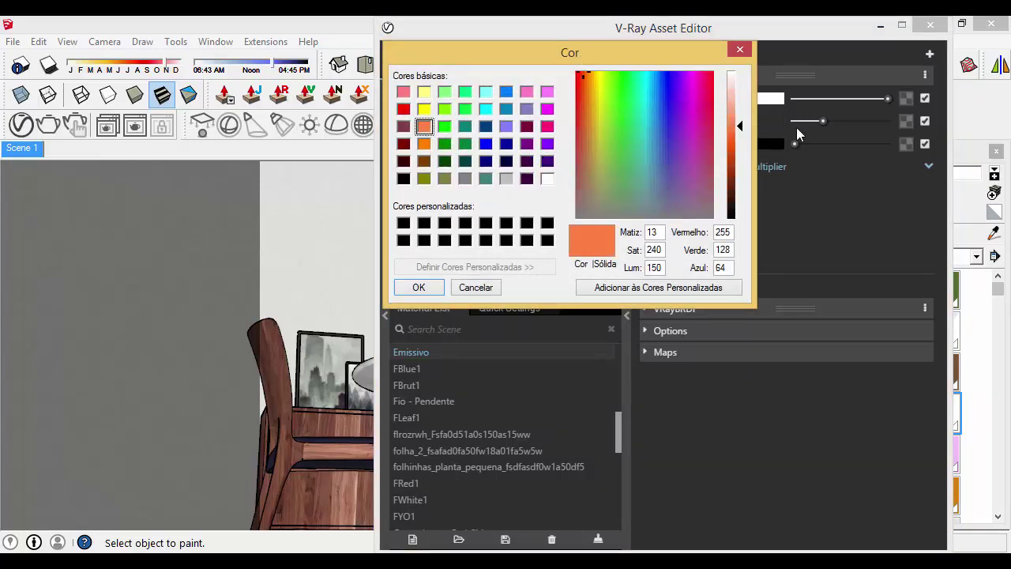
drag(742, 127, 740, 81)
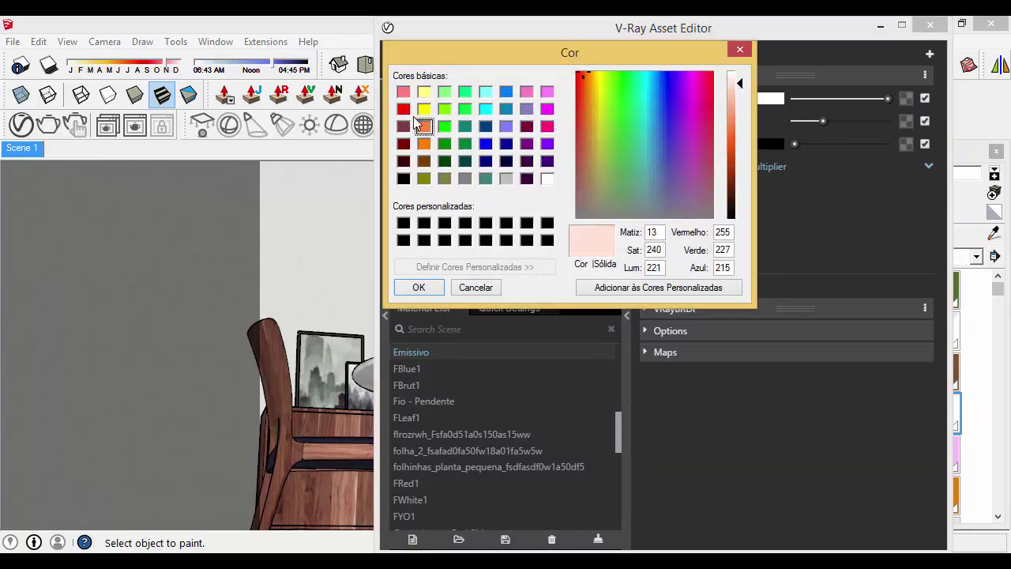
click(424, 144)
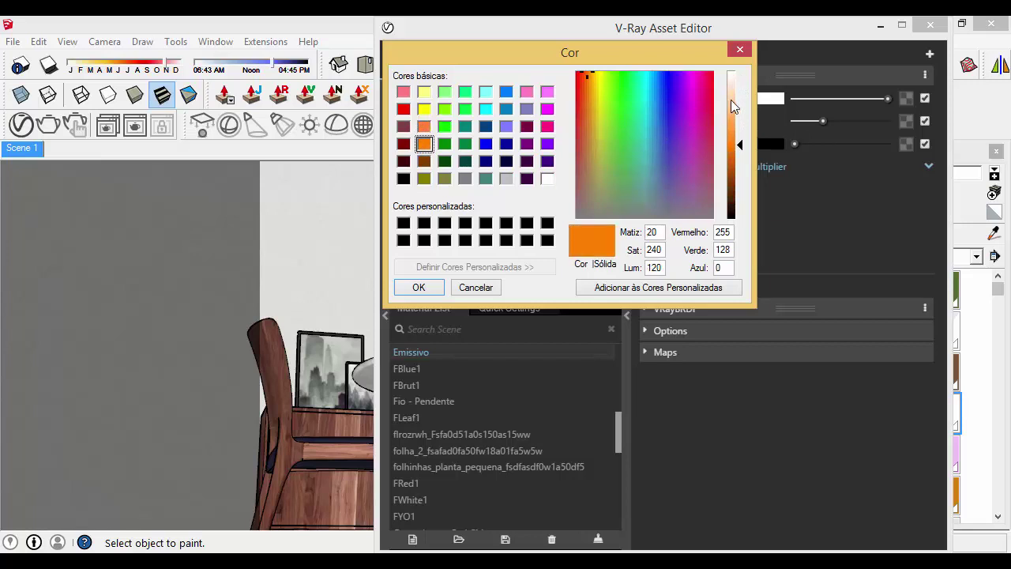
drag(730, 100, 735, 82)
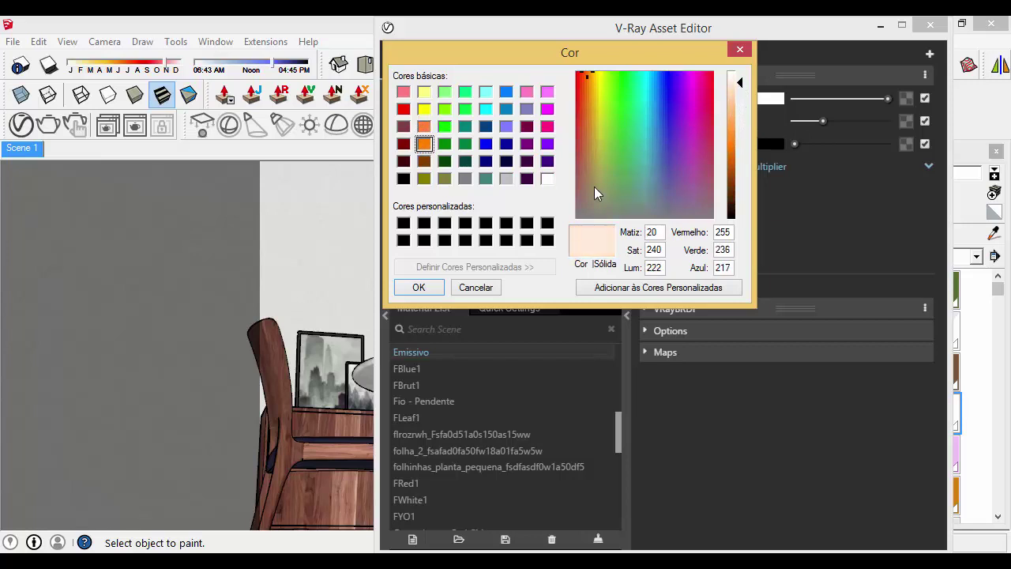
click(420, 288)
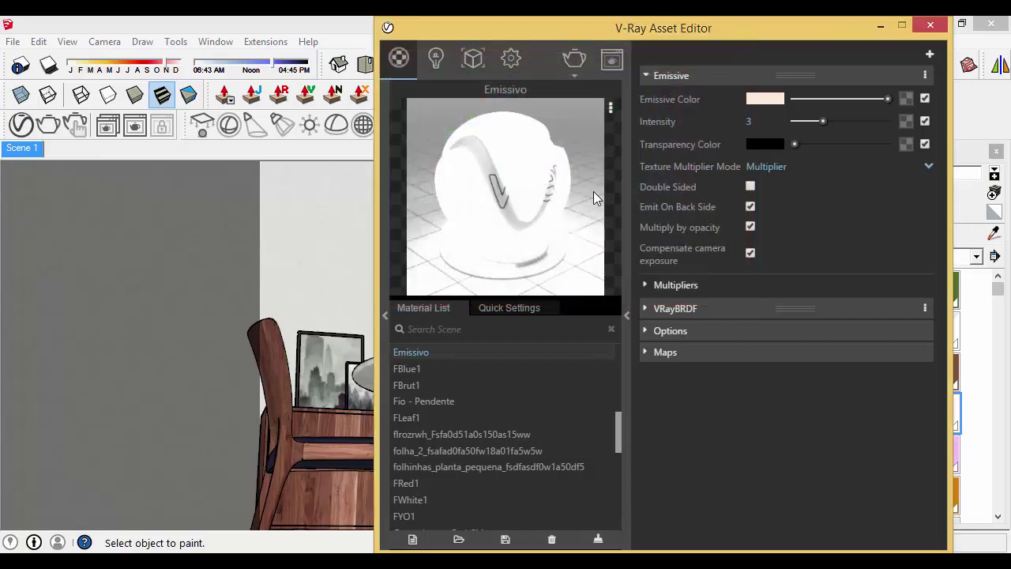
- Change the emissive color to a stronger peach tone with RGB 255, 206, 183
click(760, 101)
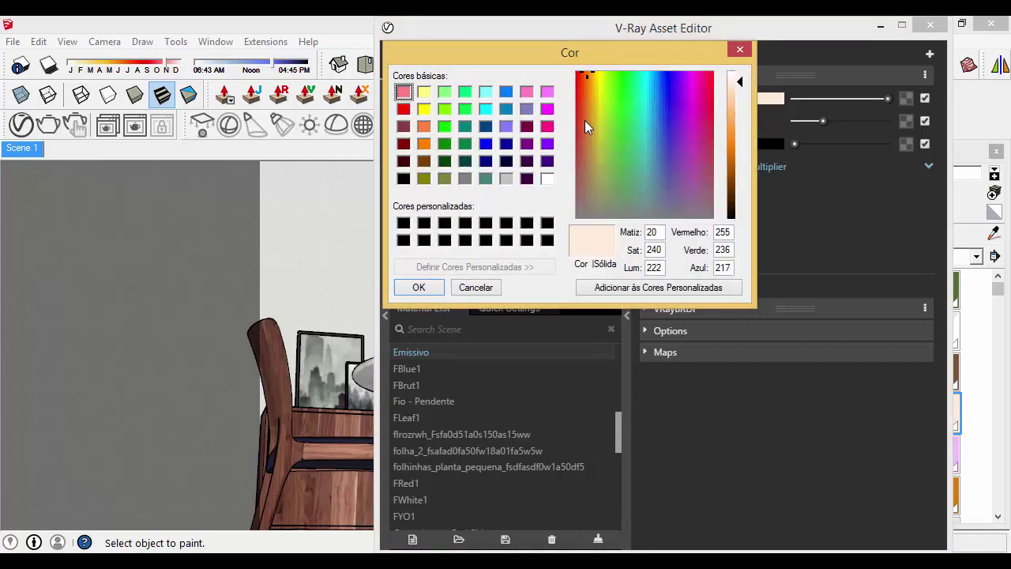
click(424, 126)
drag(732, 112, 735, 93)
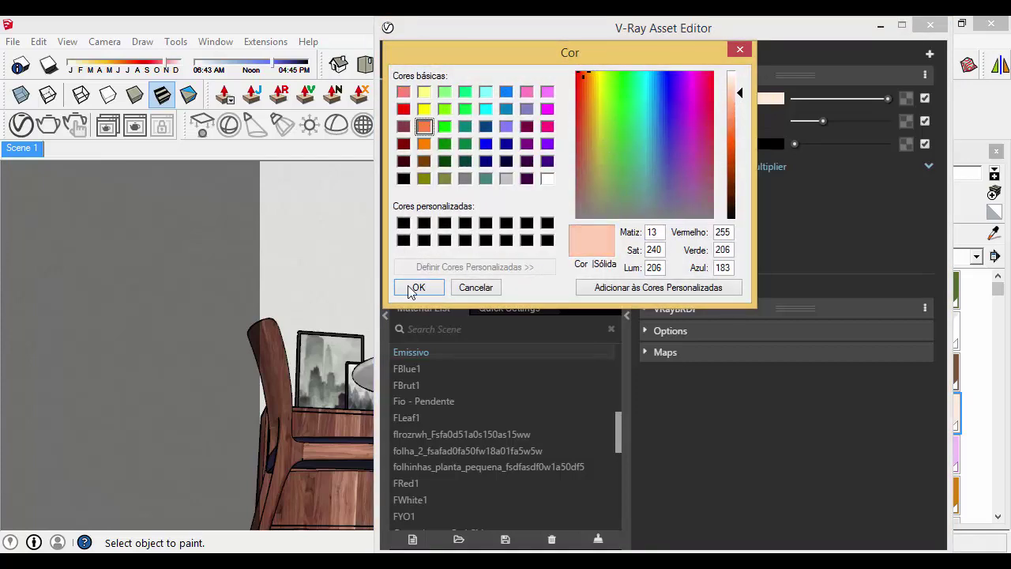
click(415, 288)
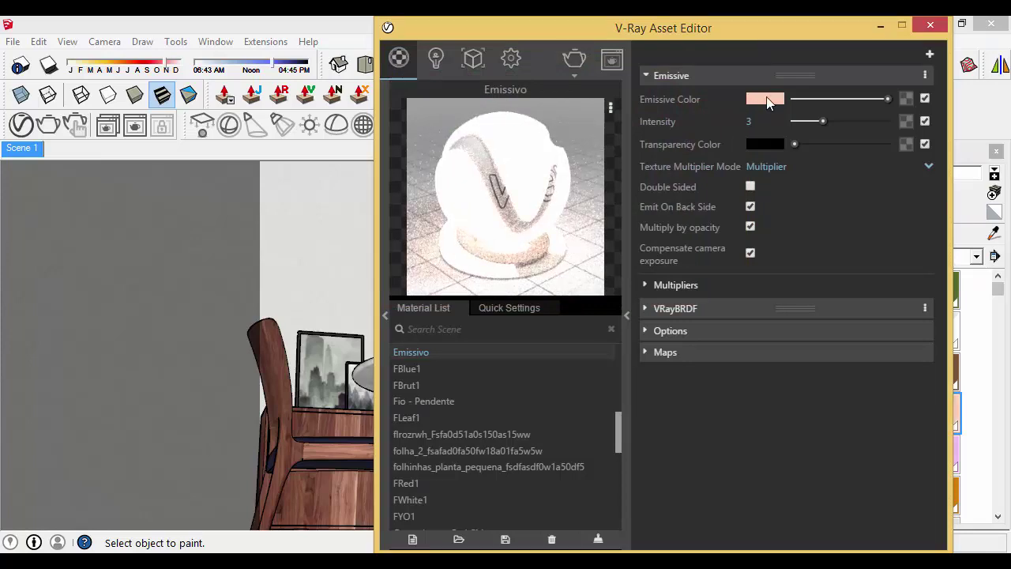
- Set the lamp's emissive color to a warm cream with RGB 254, 250, 231 and its intensity to 2, and close the material settings
click(770, 103)
drag(737, 92, 742, 85)
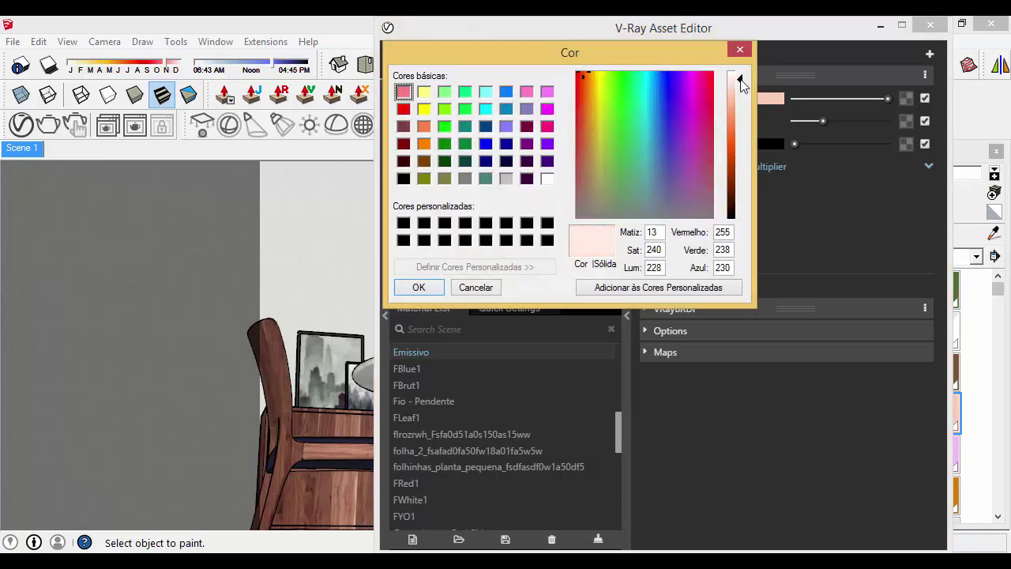
click(595, 79)
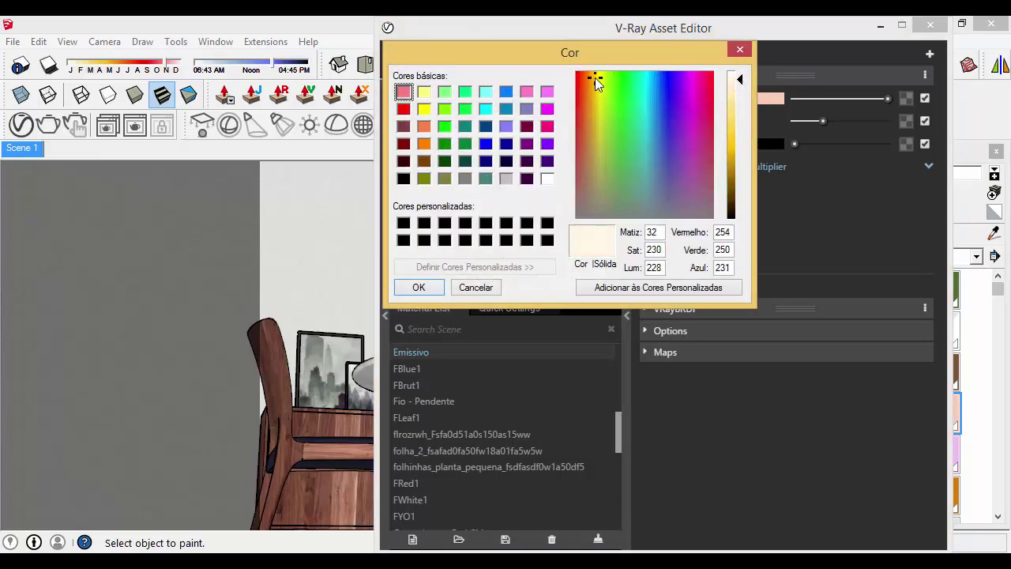
click(417, 288)
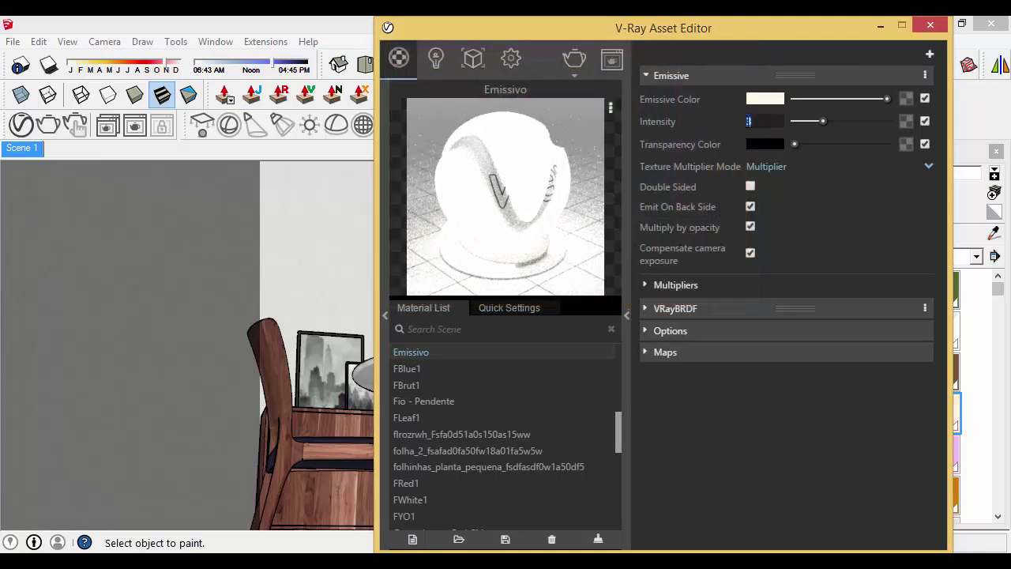
key(Return)
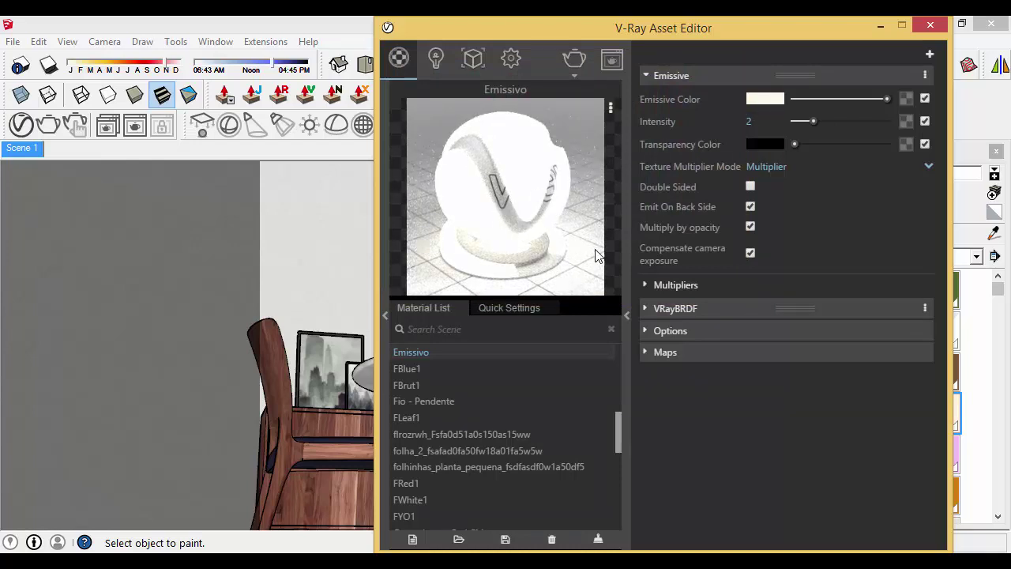
click(712, 75)
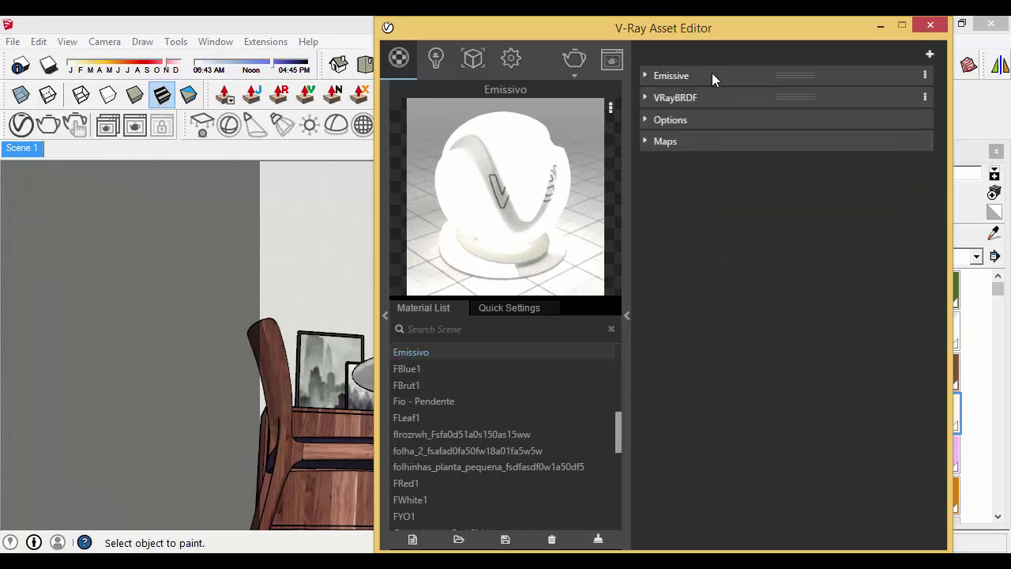
click(923, 31)
- Sample the brown wood material of the sideboard behind the dining table
middle_drag(570, 350, 579, 384)
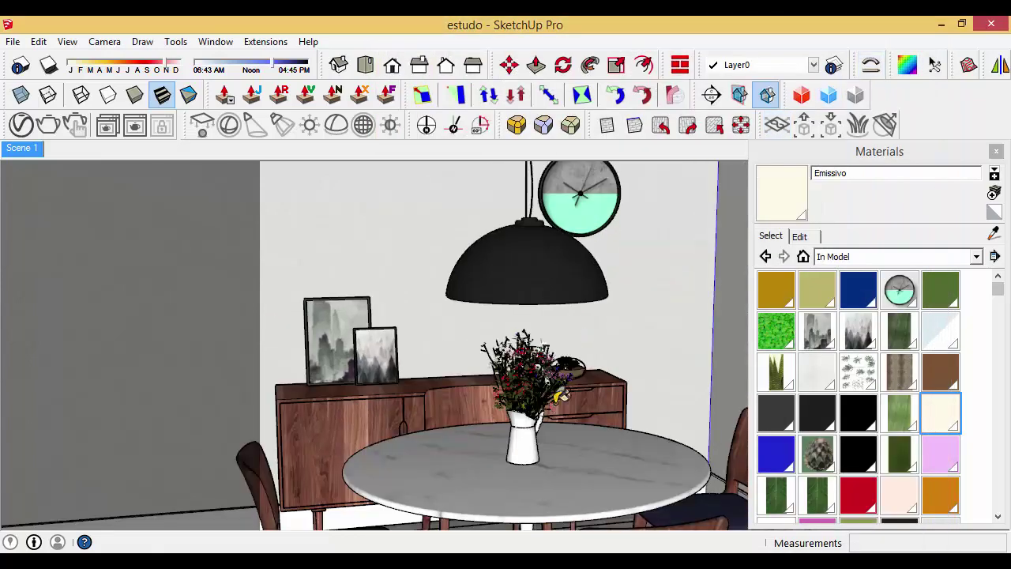
click(992, 234)
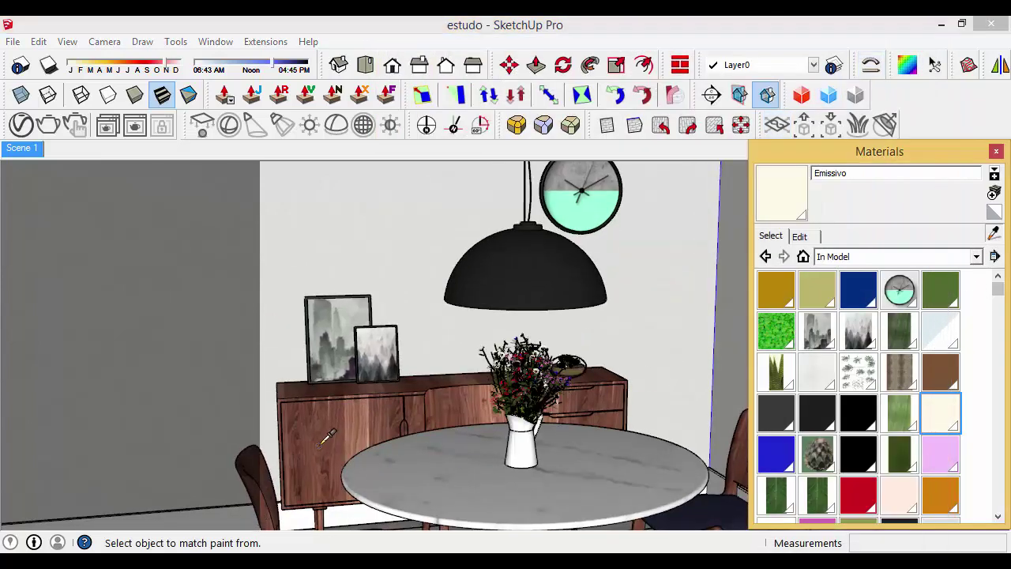
mouse_move(325, 437)
middle_down()
mouse_move(347, 411)
mouse_move(336, 379)
middle_up()
click(327, 380)
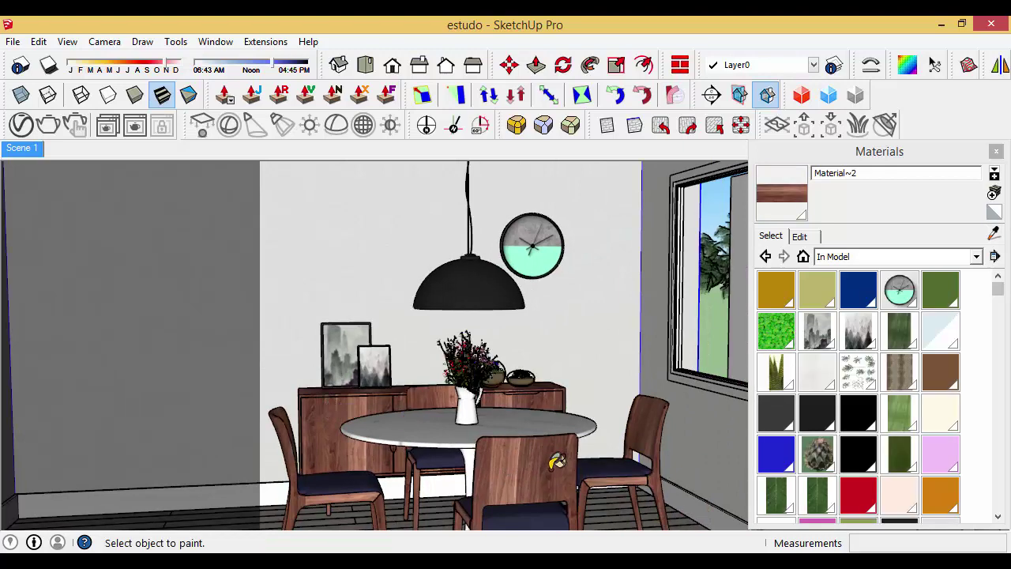
- Set the sideboard wood's V-Ray reflection to full white and its reflection glossiness to 0,8
click(28, 132)
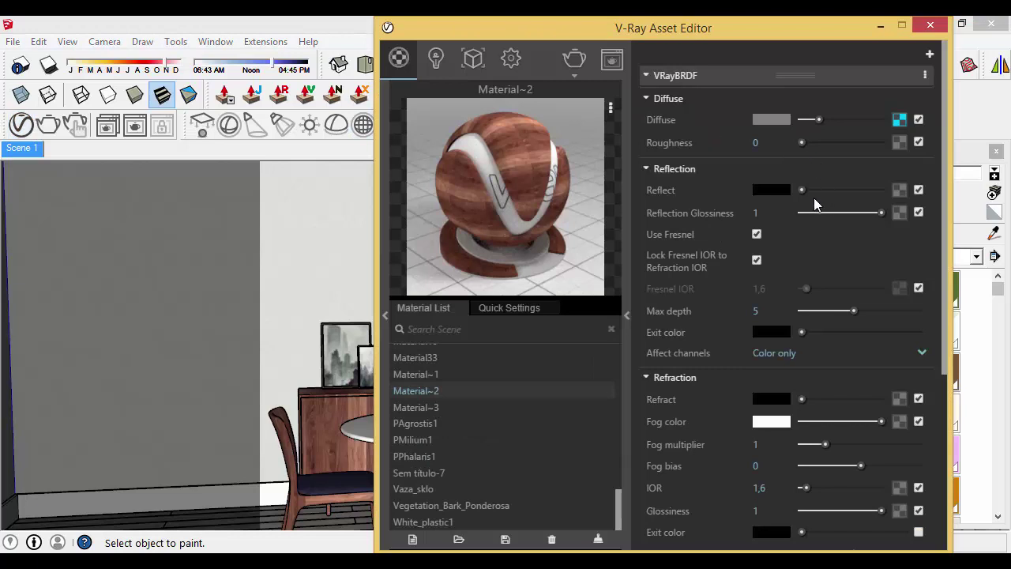
drag(802, 190, 882, 190)
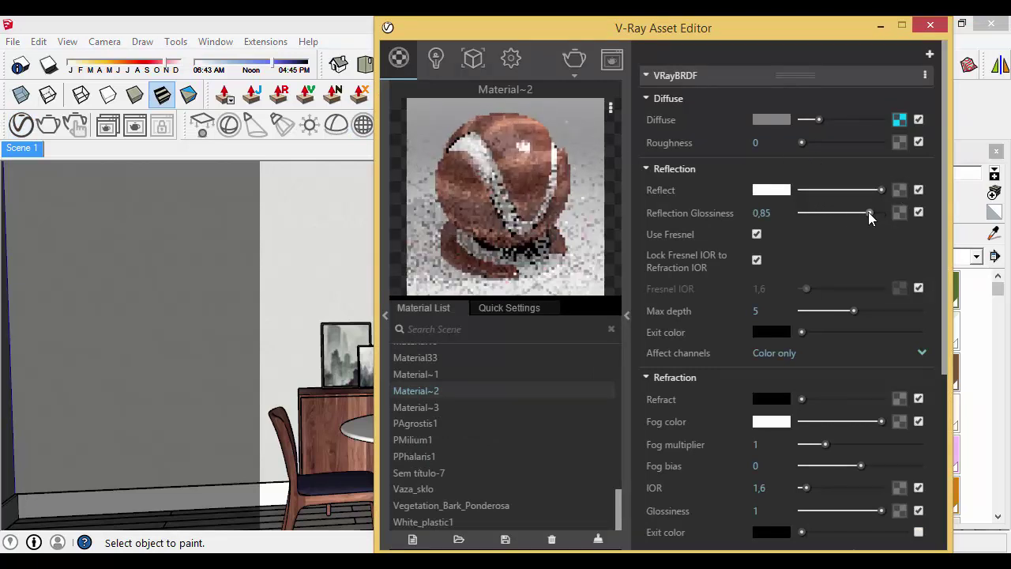
drag(869, 212, 865, 212)
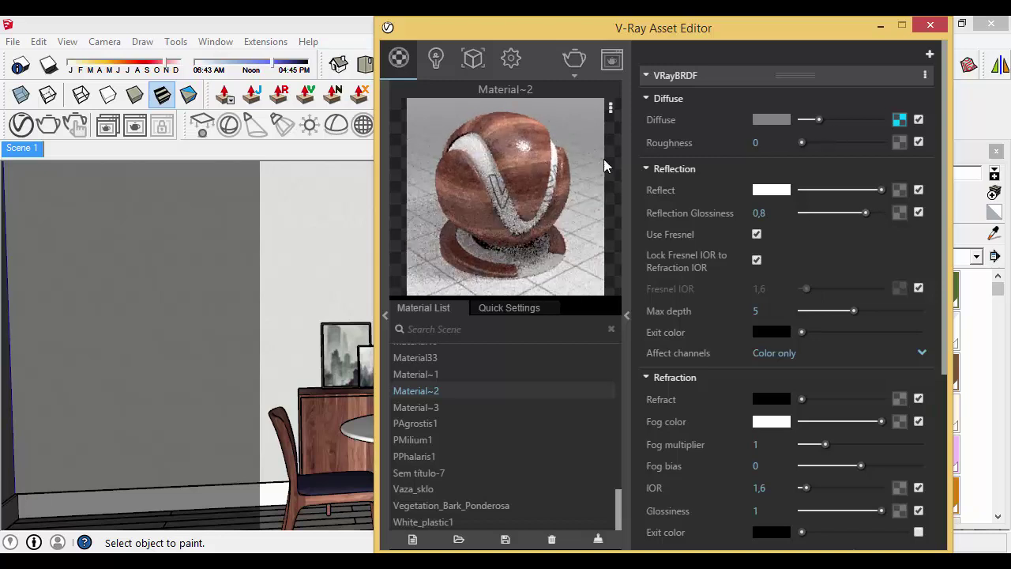
- Assign a Color Correction as the wood's bump texture and paste a copy of its diffuse bitmap into it
right_click(899, 120)
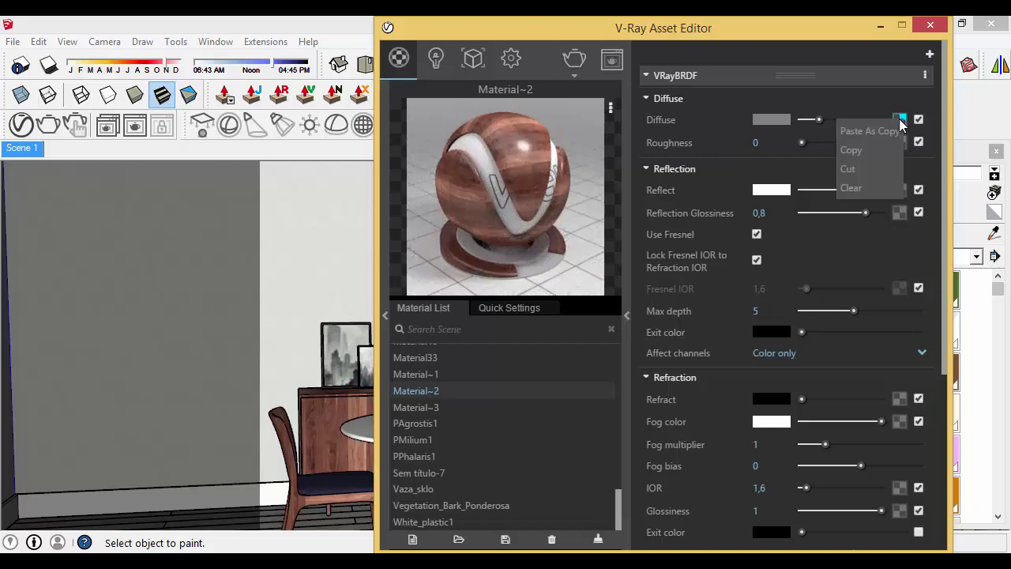
click(868, 152)
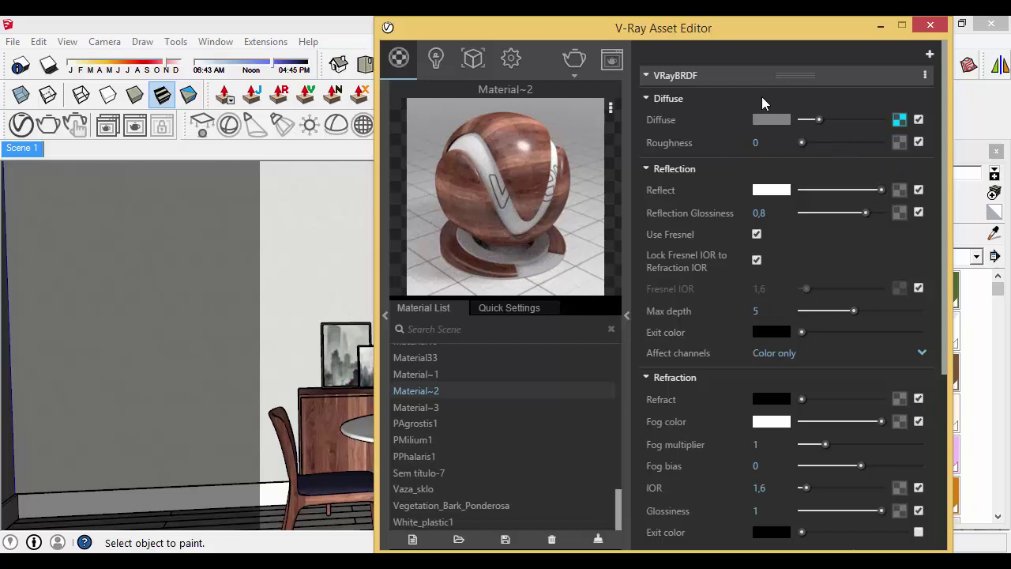
click(723, 77)
click(674, 119)
click(667, 142)
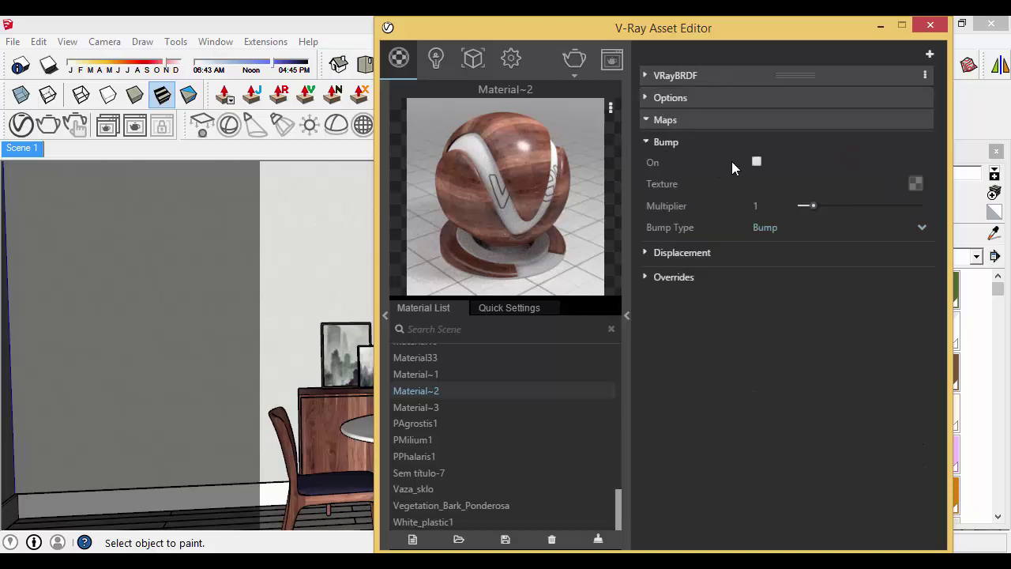
click(914, 184)
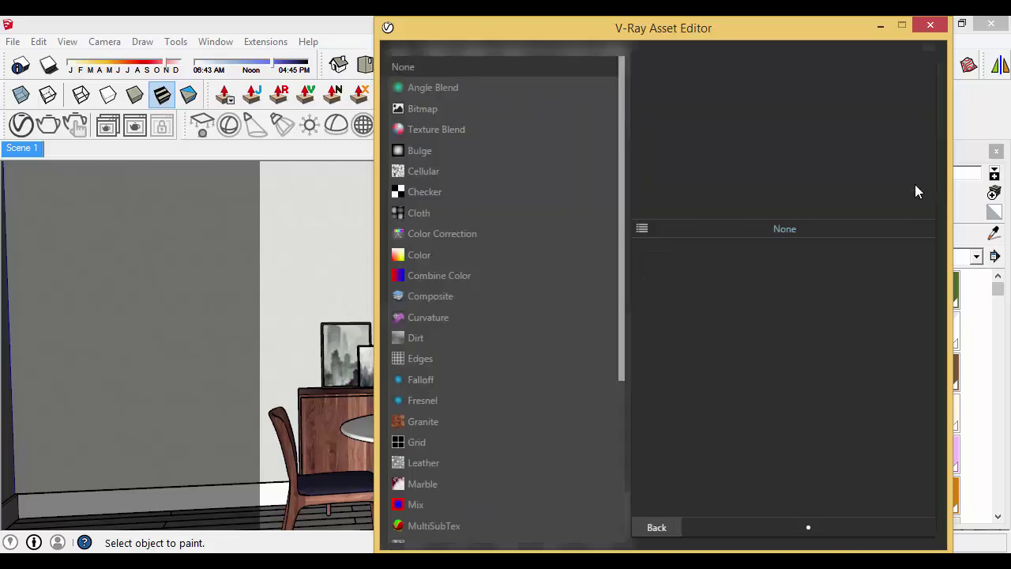
click(449, 234)
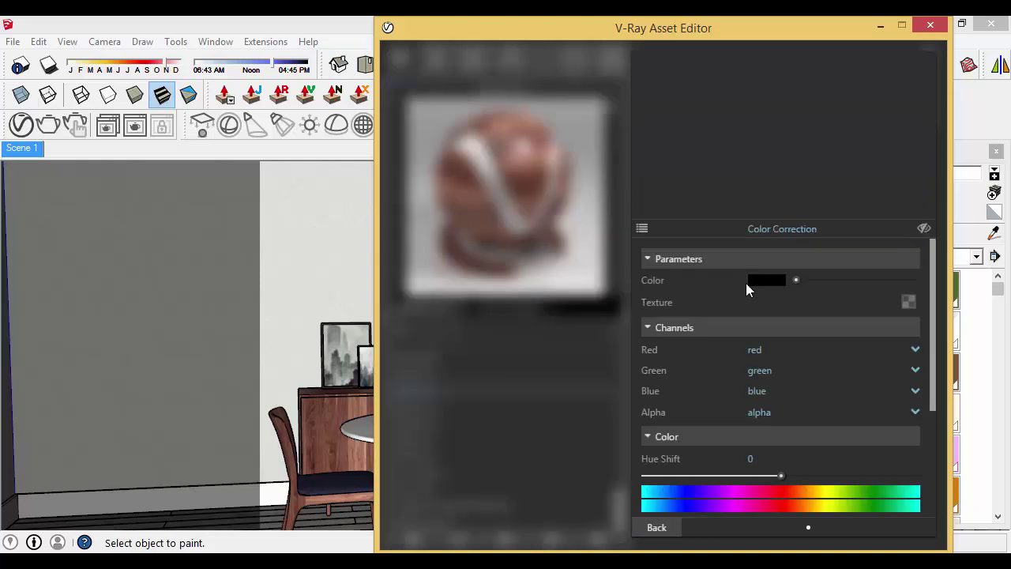
right_click(902, 303)
click(872, 315)
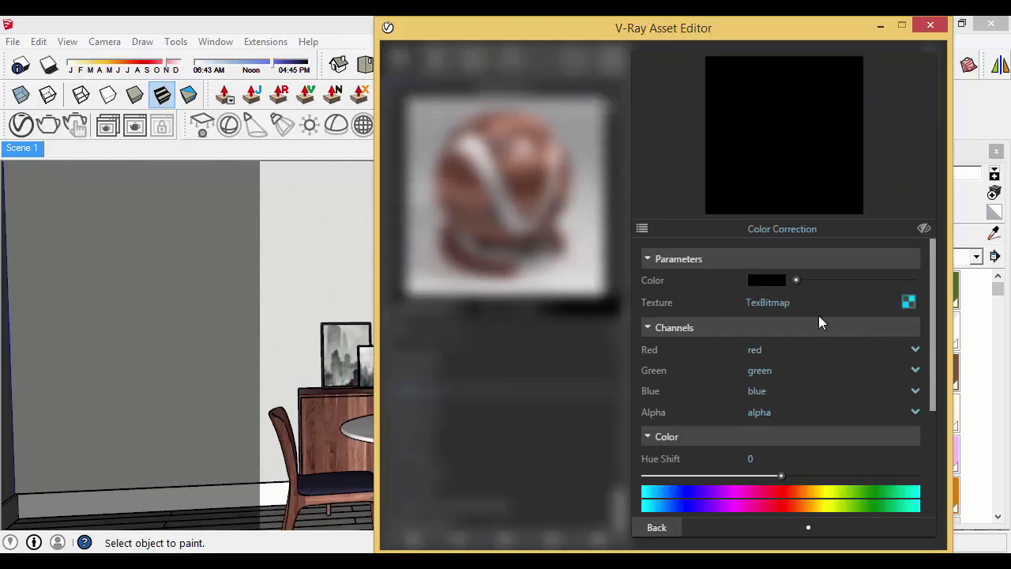
- Set the red, green and blue channels of the wood's Color Correction to monochrome and return to the bump settings
click(761, 349)
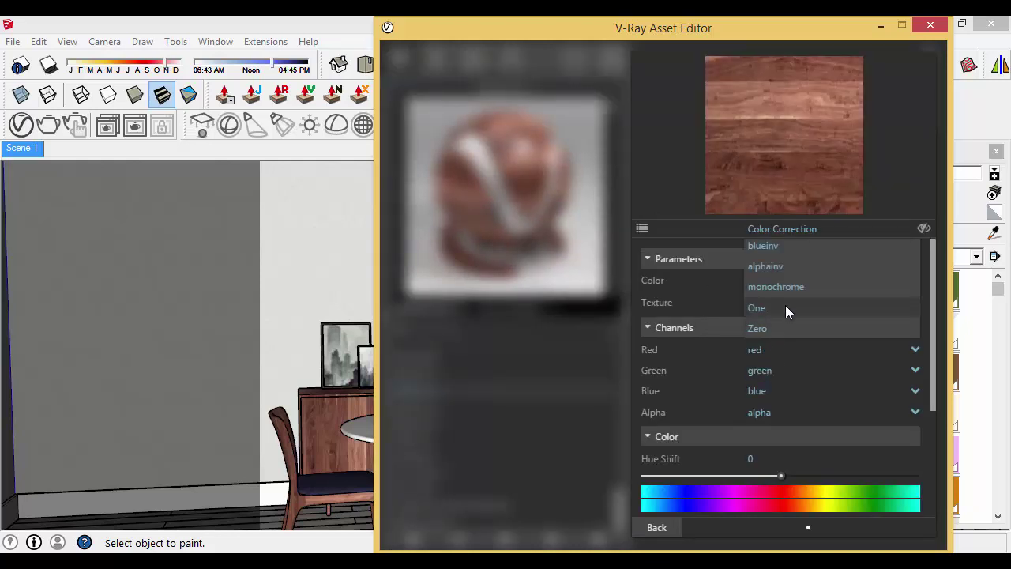
click(782, 308)
click(763, 368)
click(778, 308)
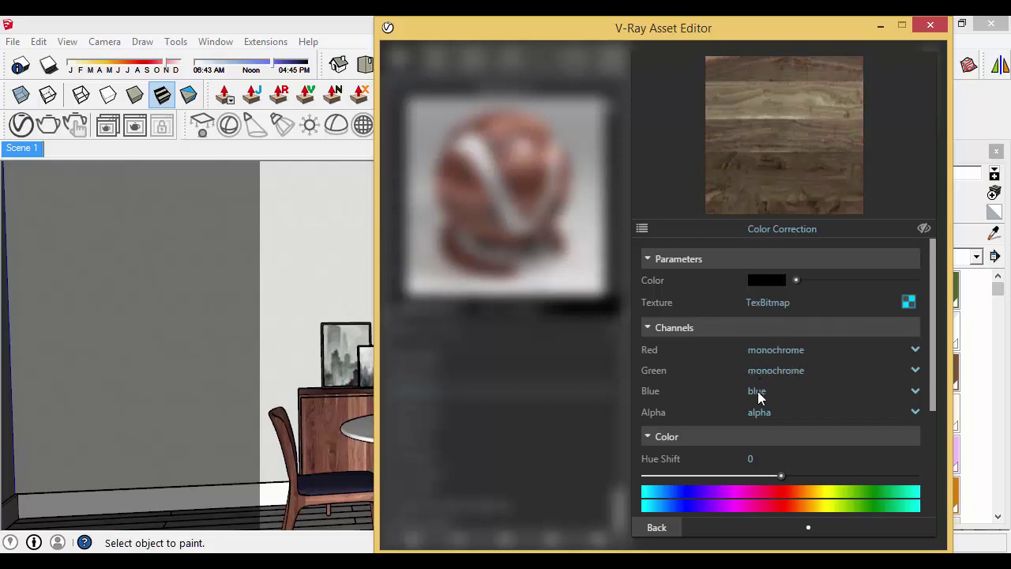
click(756, 390)
click(777, 330)
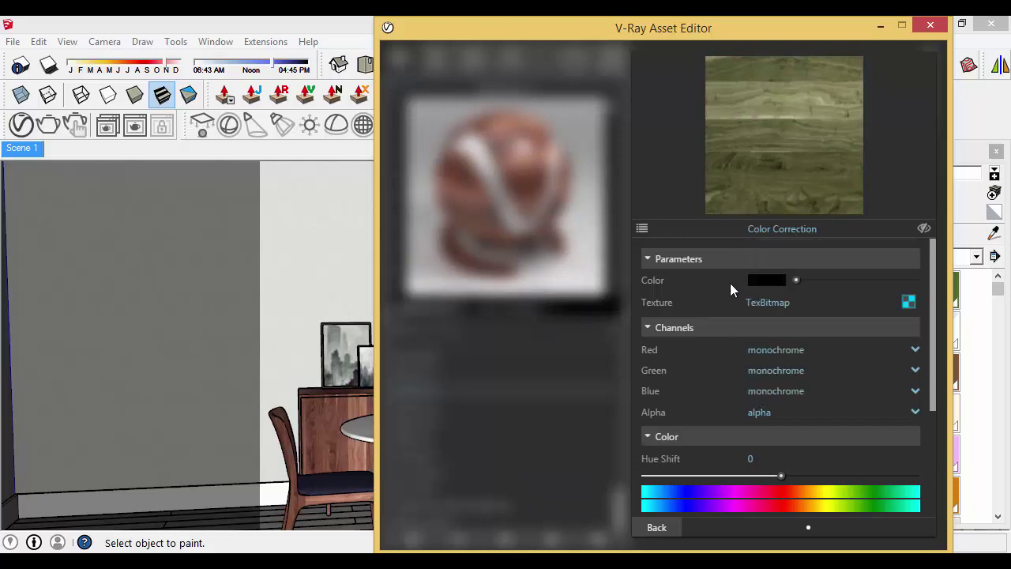
click(643, 530)
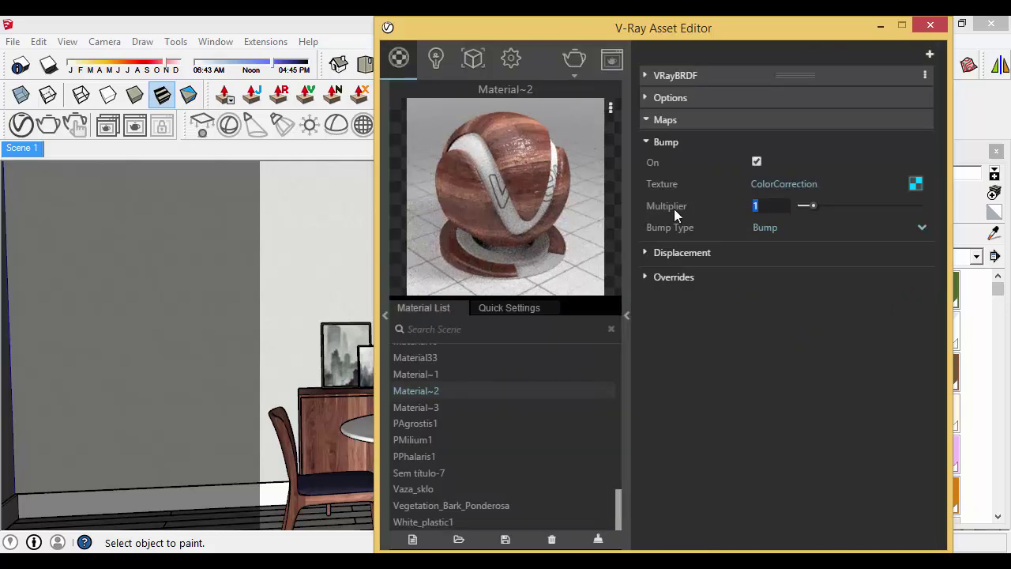
- Set the wood's bump multiplier to ,4 and close the material settings
text(,4)
key(Return)
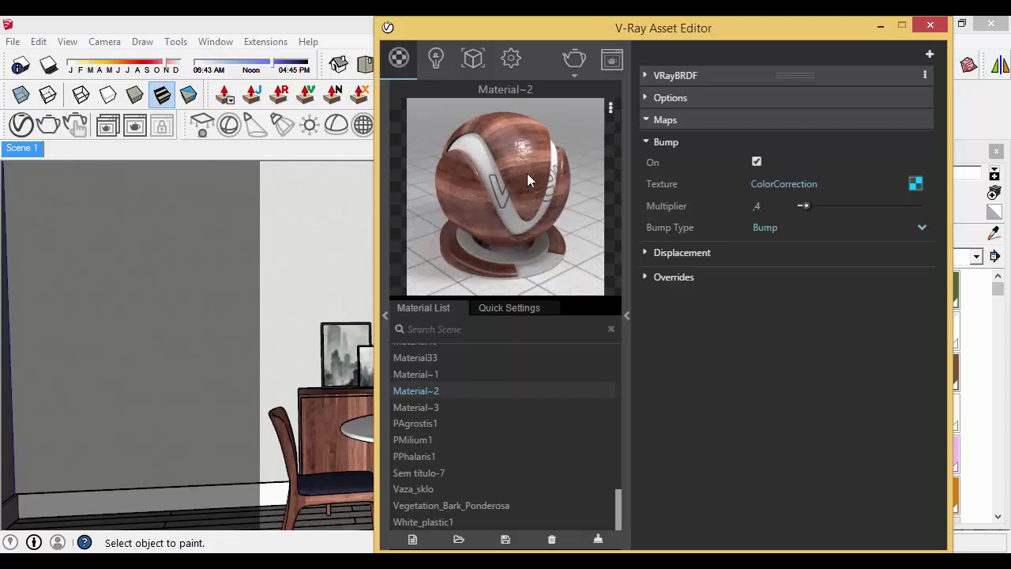
click(929, 24)
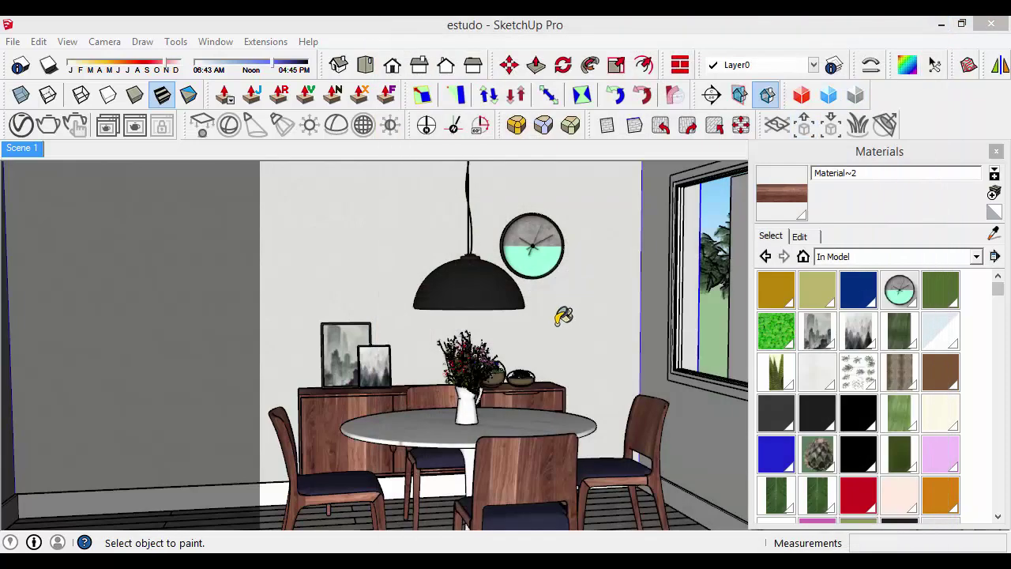
- Sample the grey wood plank material of the floor and open its V-Ray settings
middle_drag(537, 320, 592, 319)
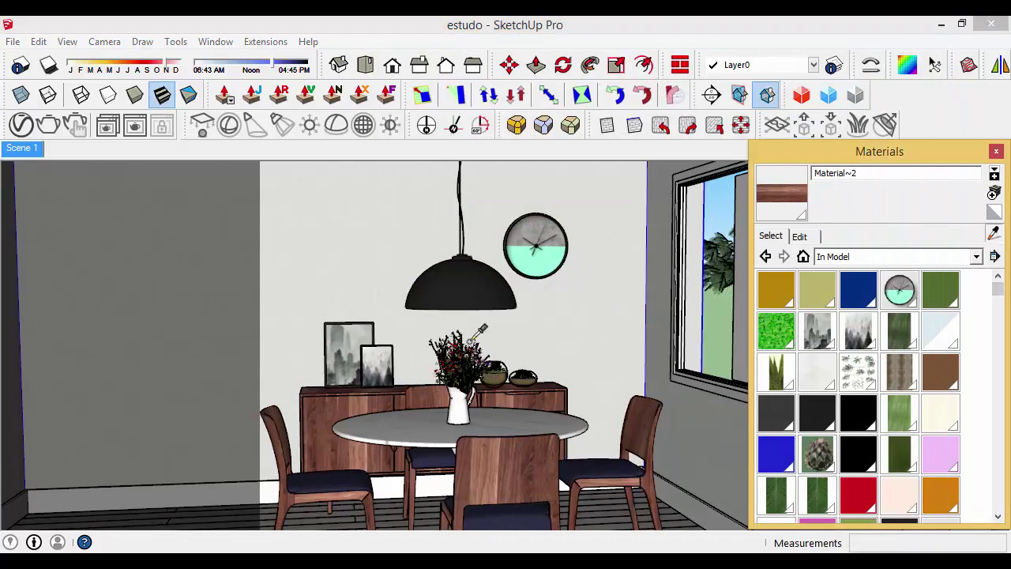
middle_drag(478, 334, 417, 409)
scroll(548, 280, down, 4)
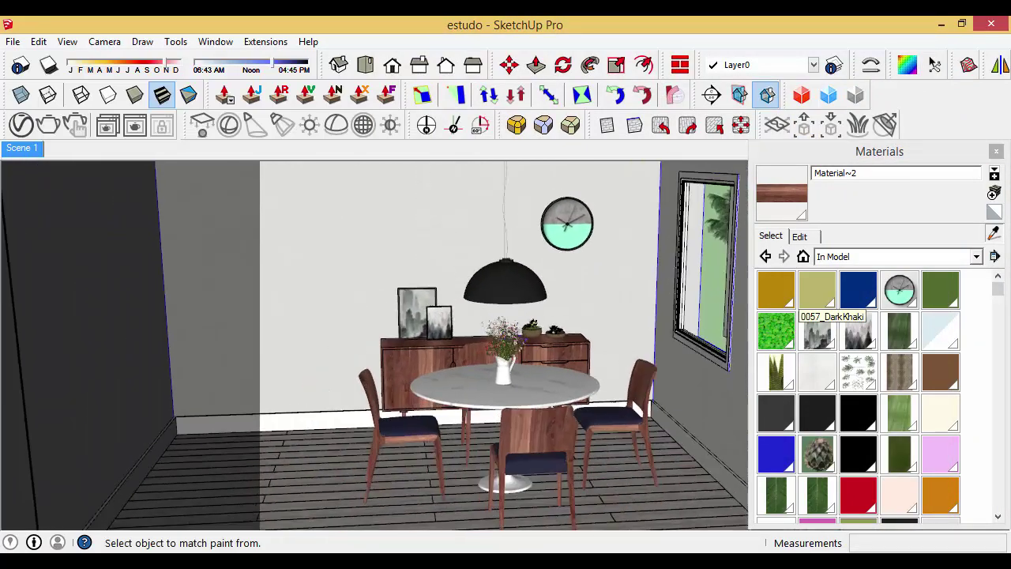
scroll(361, 480, up, 5)
scroll(368, 471, up, 3)
click(292, 341)
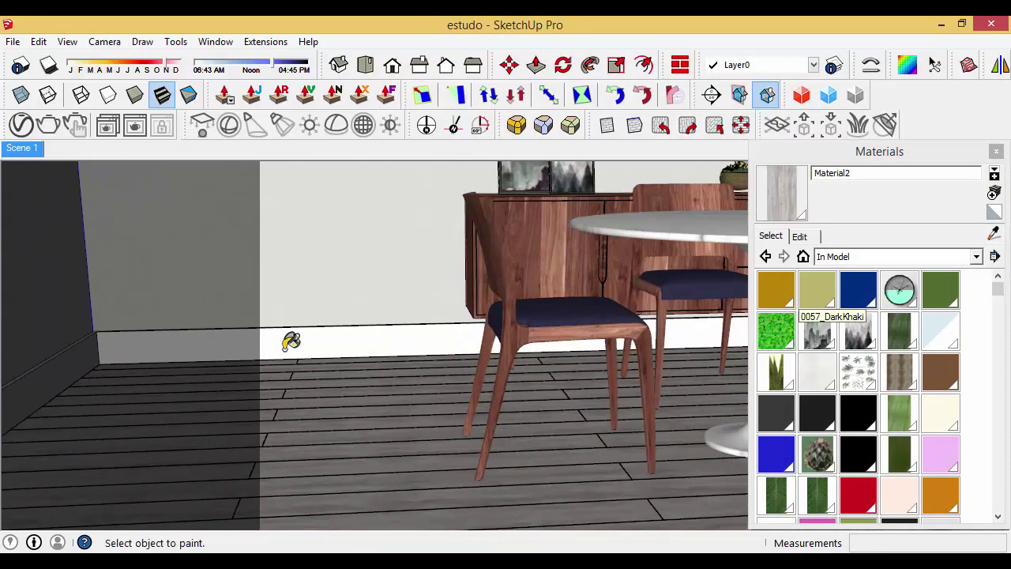
click(21, 124)
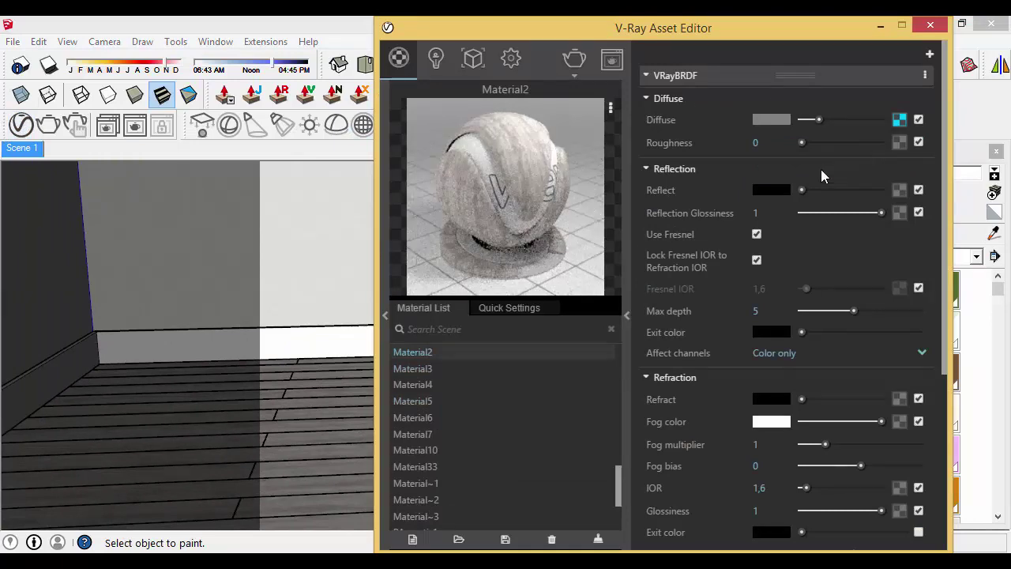
- Set the floor material's reflection to full white with glossiness 0,8 and copy its diffuse bitmap
drag(802, 191, 866, 218)
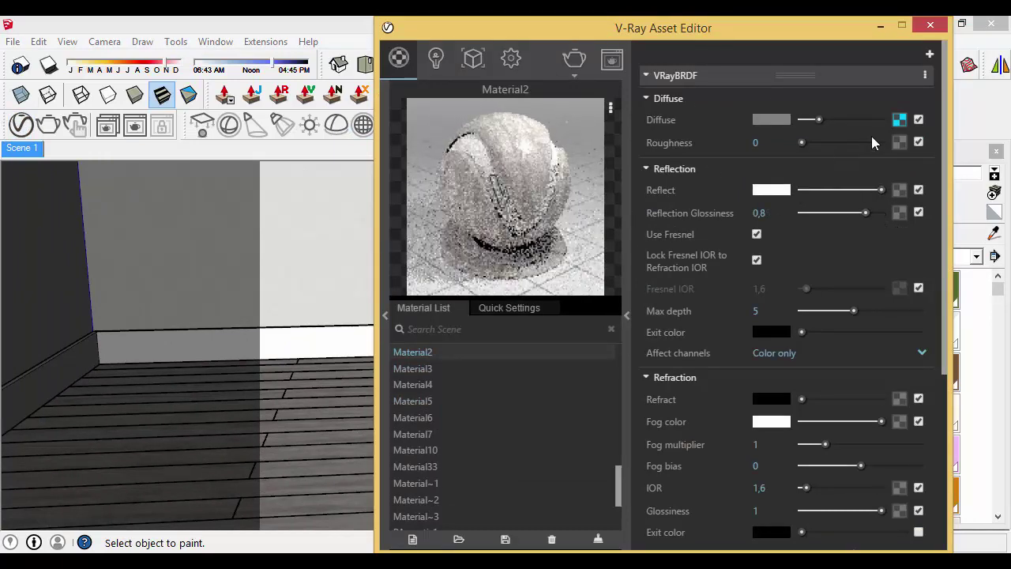
right_click(899, 126)
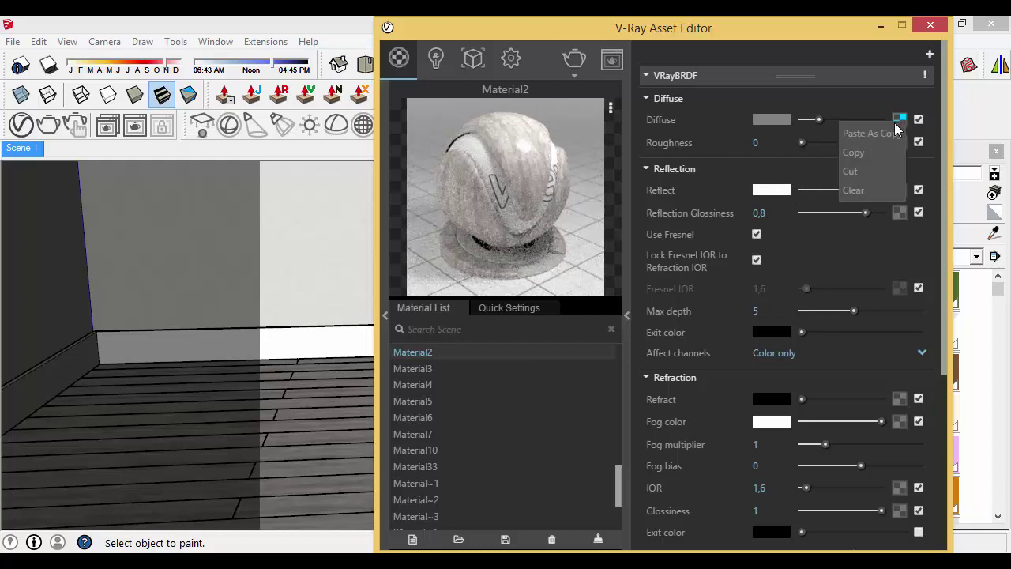
click(864, 162)
- Enable bump on the floor material, assign a Color Correction as its texture and paste the copied diffuse bitmap into it
click(714, 77)
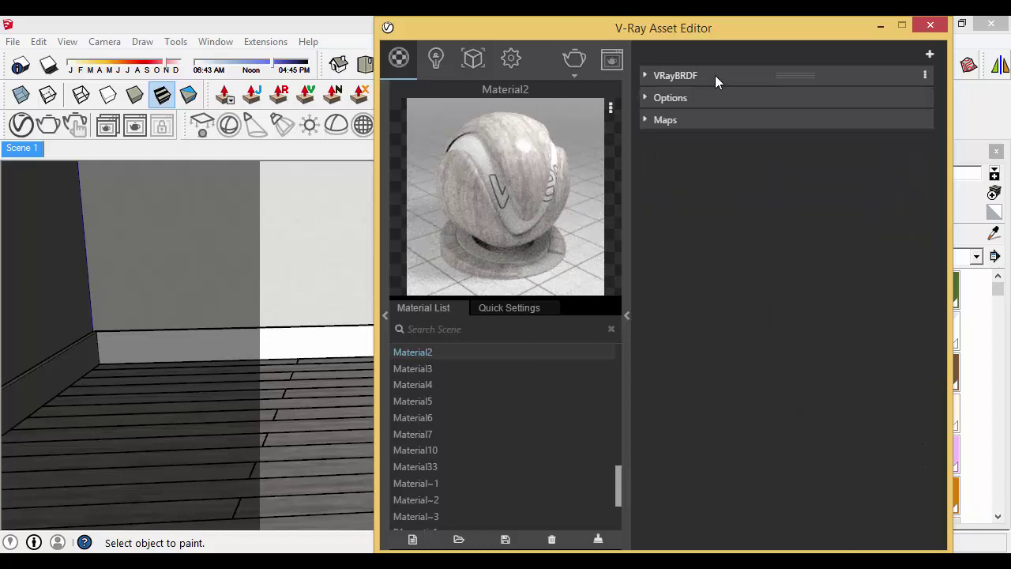
click(718, 121)
click(673, 143)
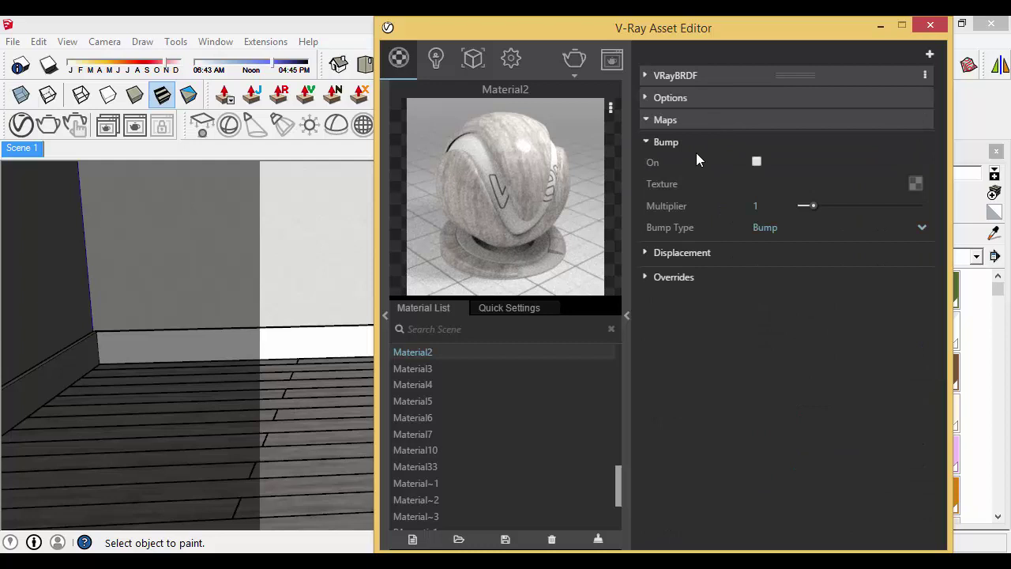
click(758, 162)
click(913, 183)
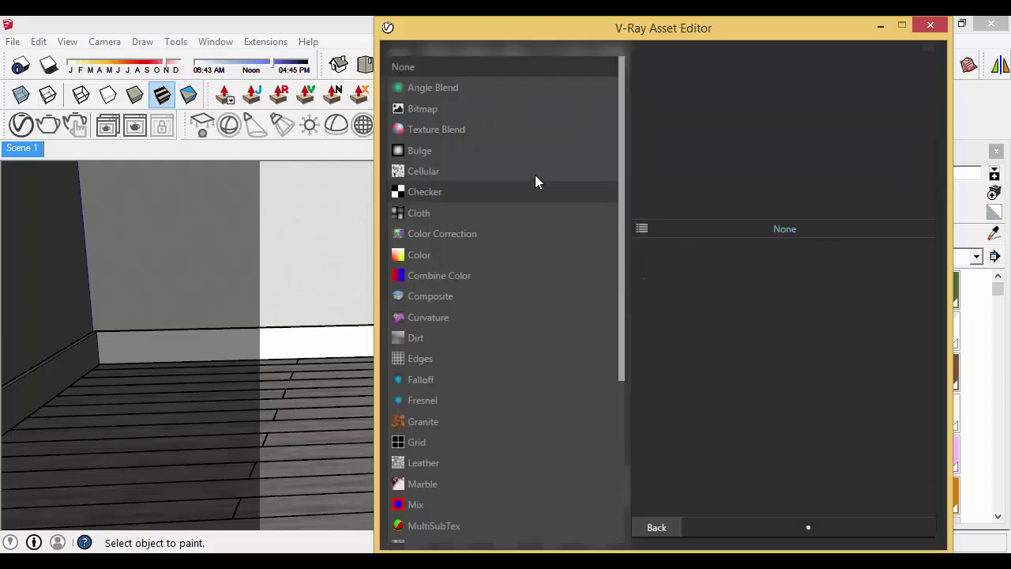
click(482, 234)
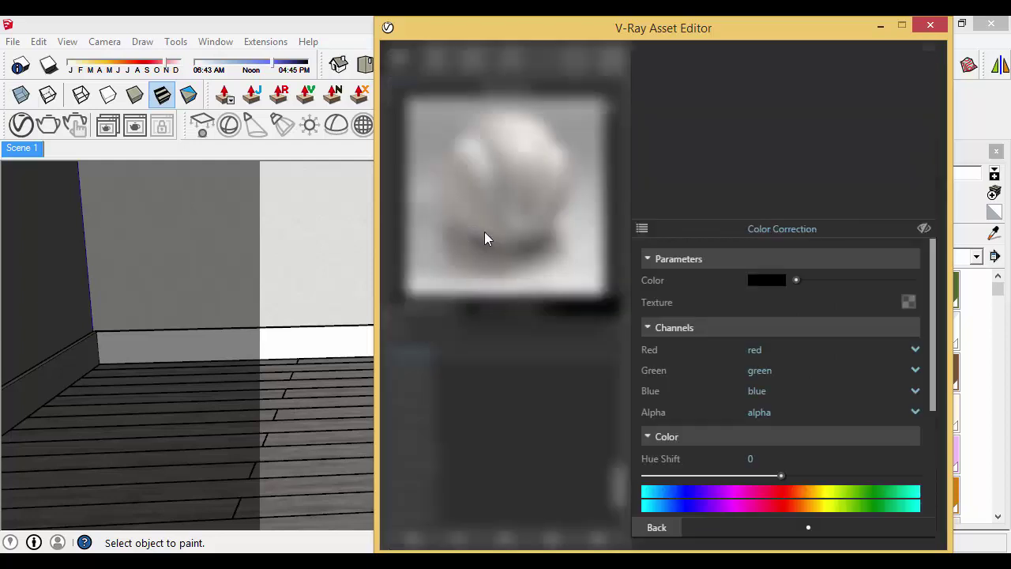
right_click(905, 304)
click(869, 315)
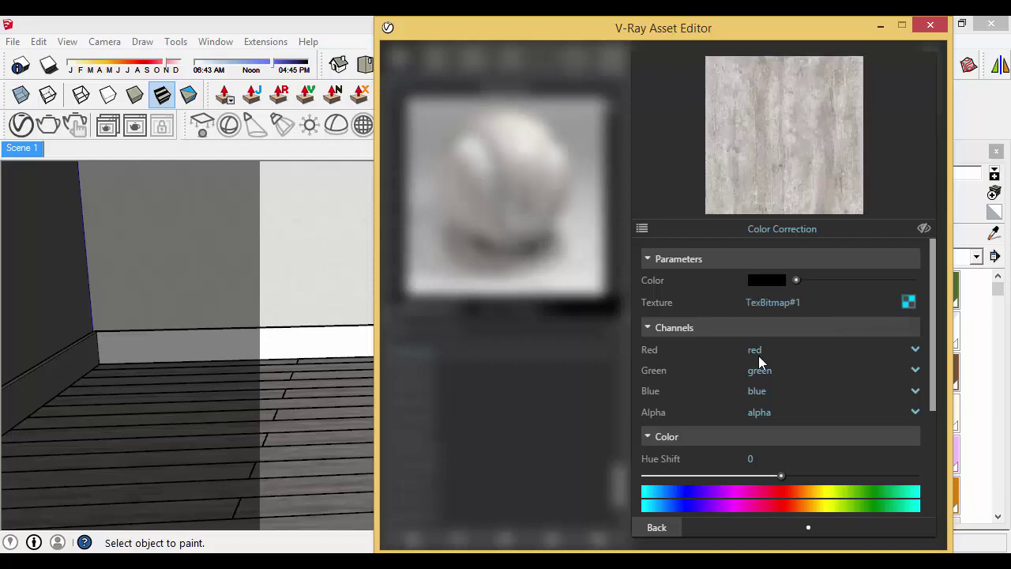
- Set the red, green and blue channels of the floor's Color Correction to monochrome and return to the bump settings
click(758, 355)
click(799, 288)
click(762, 367)
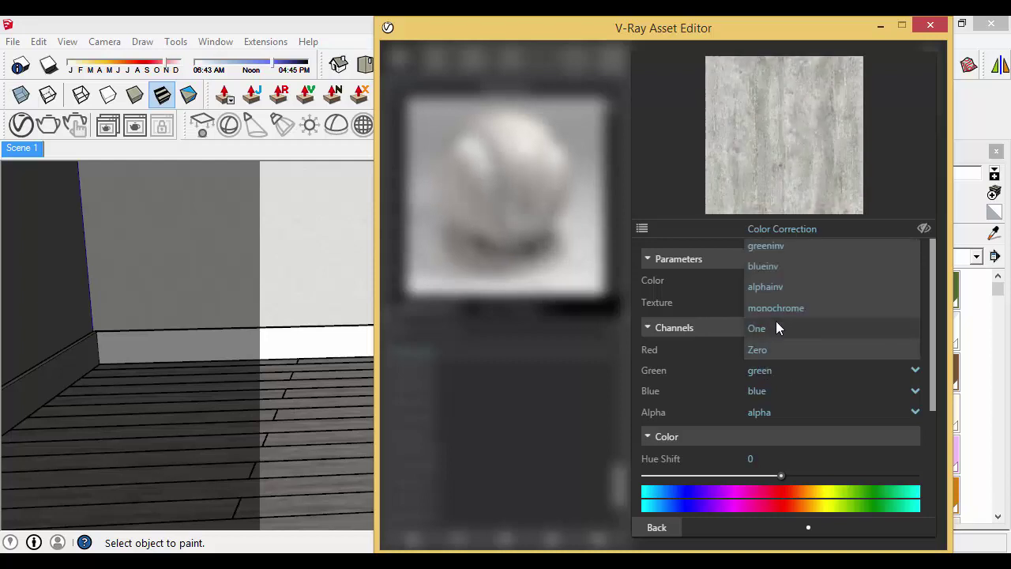
click(776, 308)
click(767, 391)
click(771, 325)
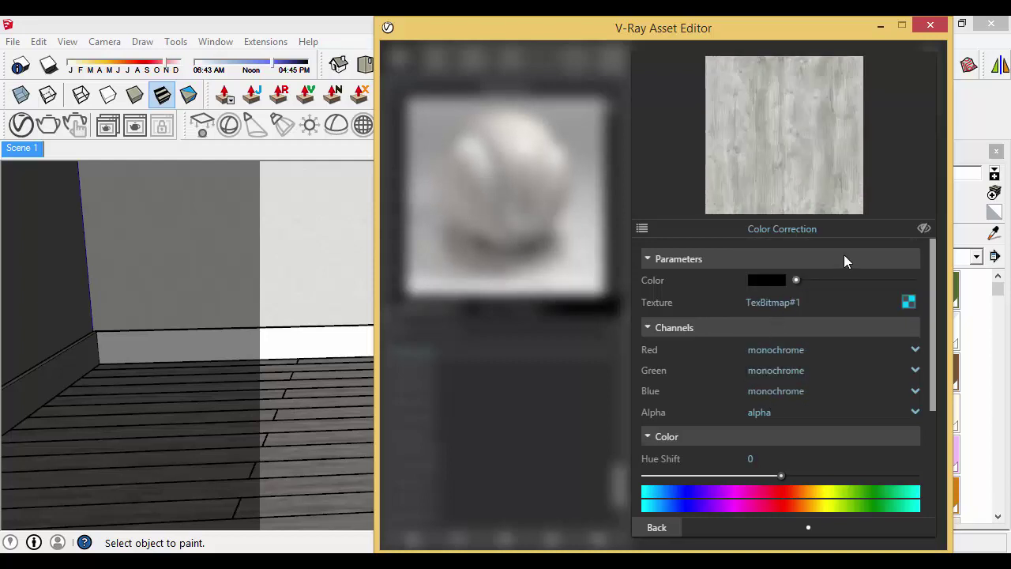
click(662, 527)
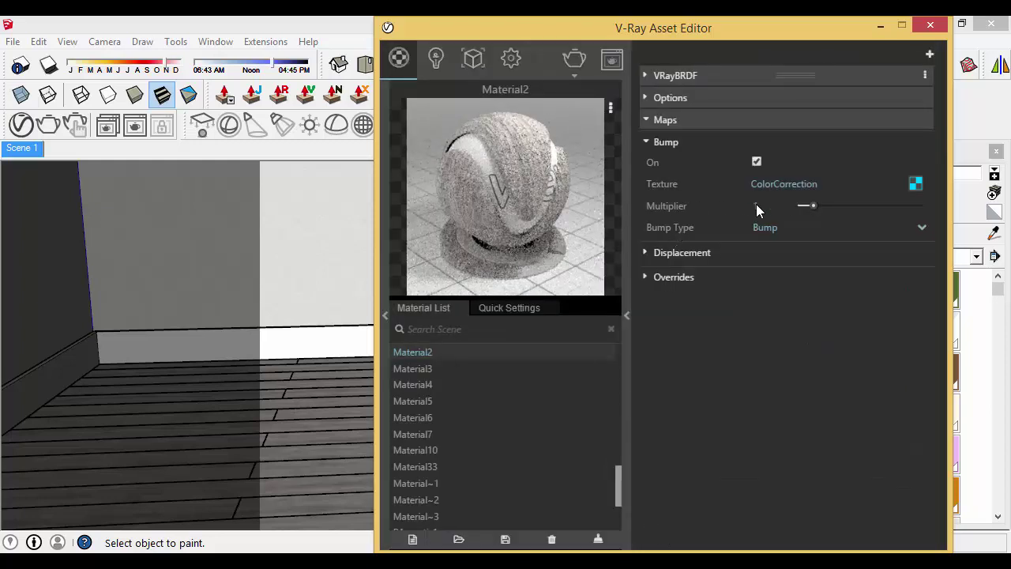
- Try a bump multiplier of ,4 on the floor material
text(.)
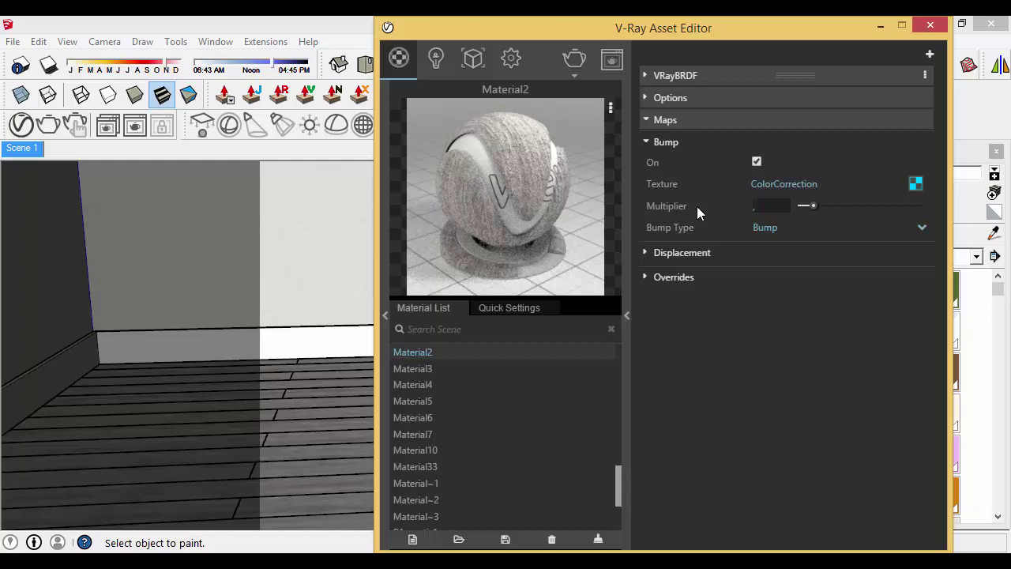
text(4)
key(Return)
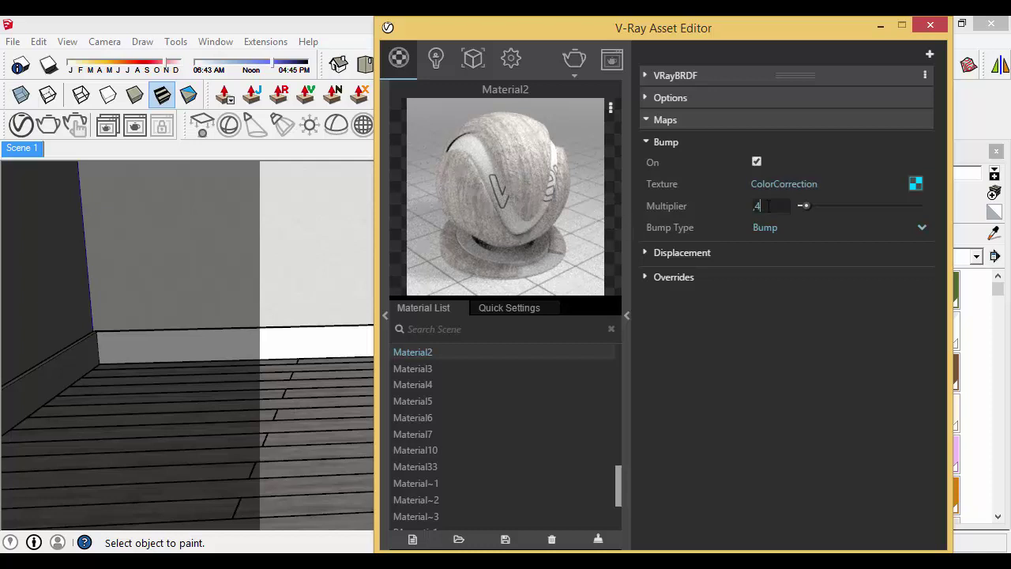
- Set the floor's bump multiplier to ,3 and close the material settings
drag(767, 206, 715, 206)
text(,3)
key(Return)
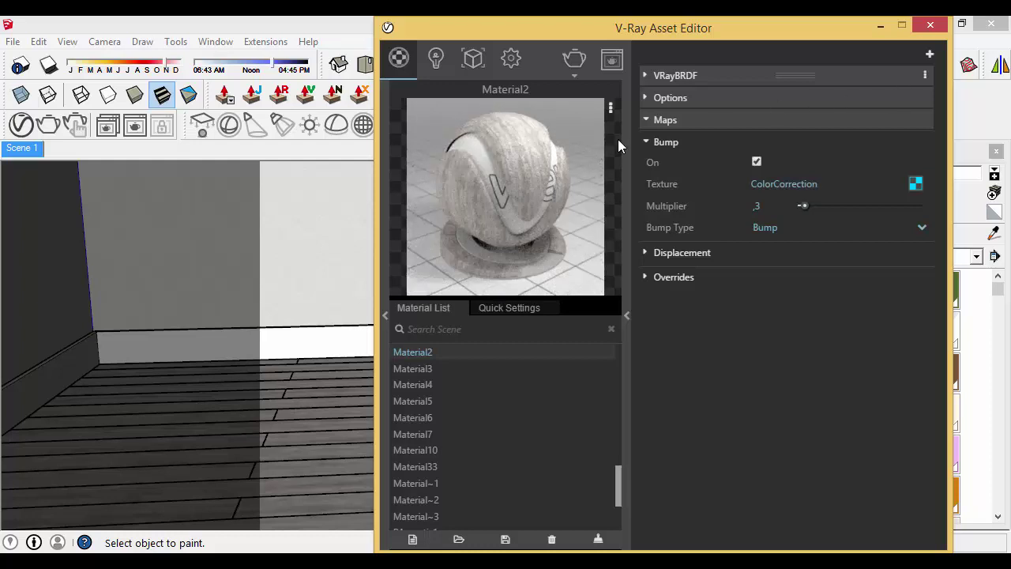
click(932, 26)
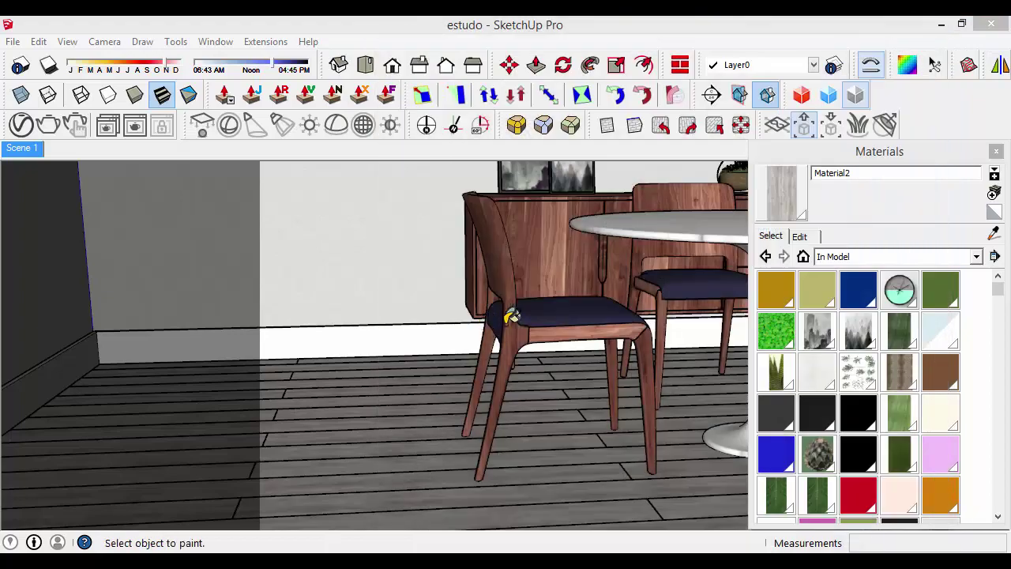
- Restore the Scene 1 camera view and start a V-Ray test render of the dining room
click(996, 151)
middle_drag(592, 295, 287, 279)
click(17, 151)
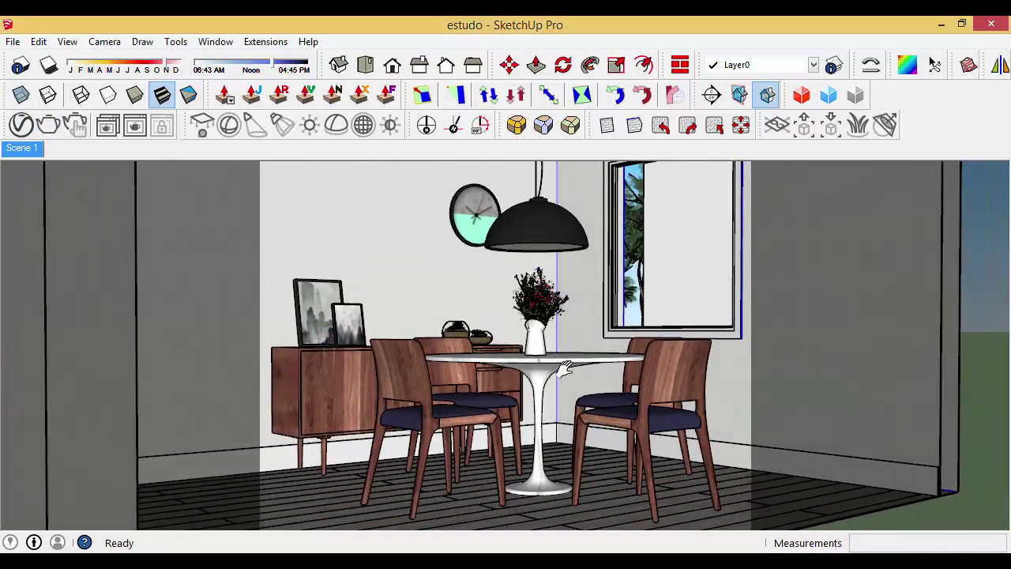
click(53, 130)
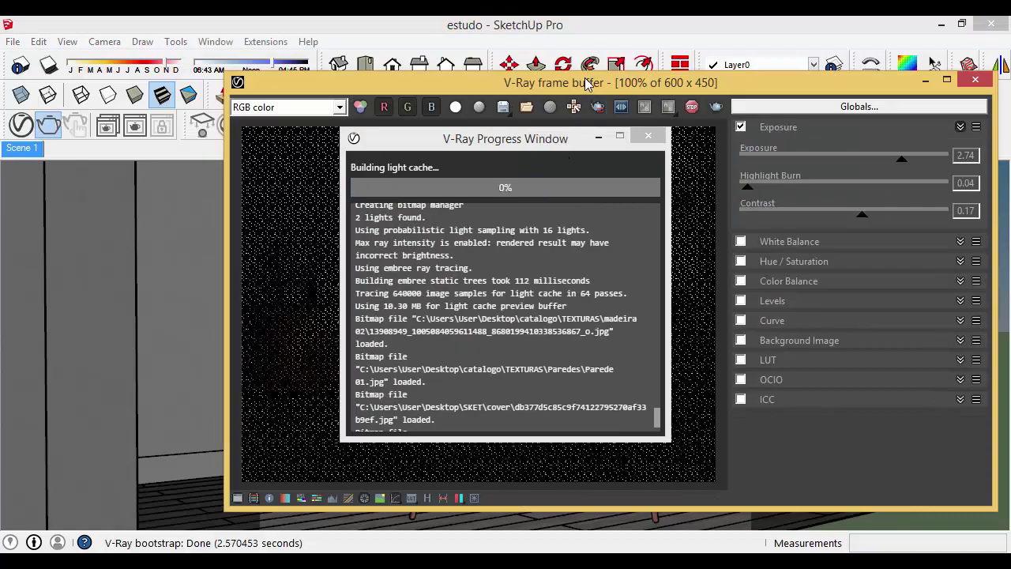
click(586, 85)
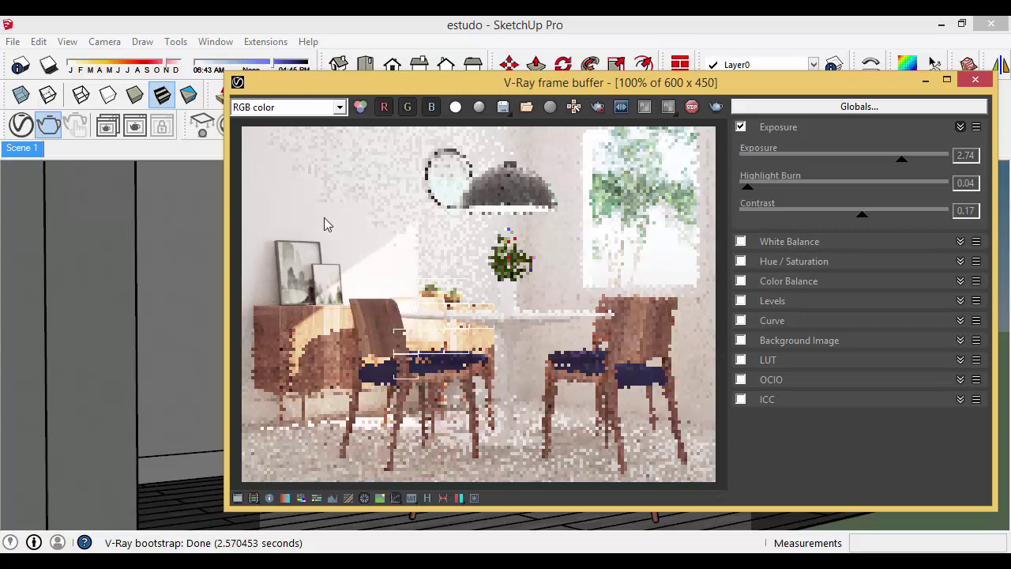
- Adjust the render's exposure correction to a highlight burn of 0.01 and a contrast of 0.12
scroll(318, 222, up, 1)
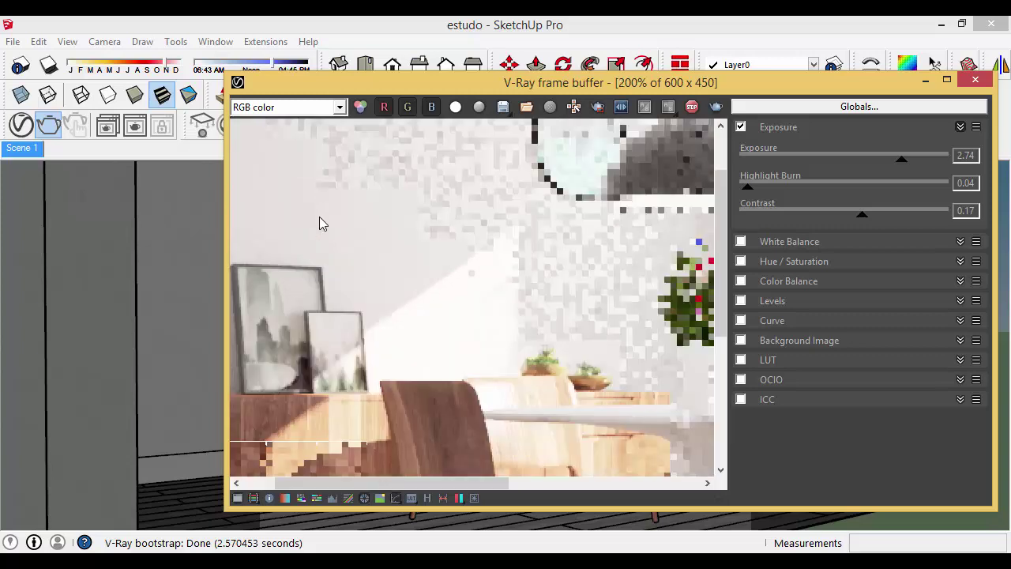
scroll(353, 250, down, 1)
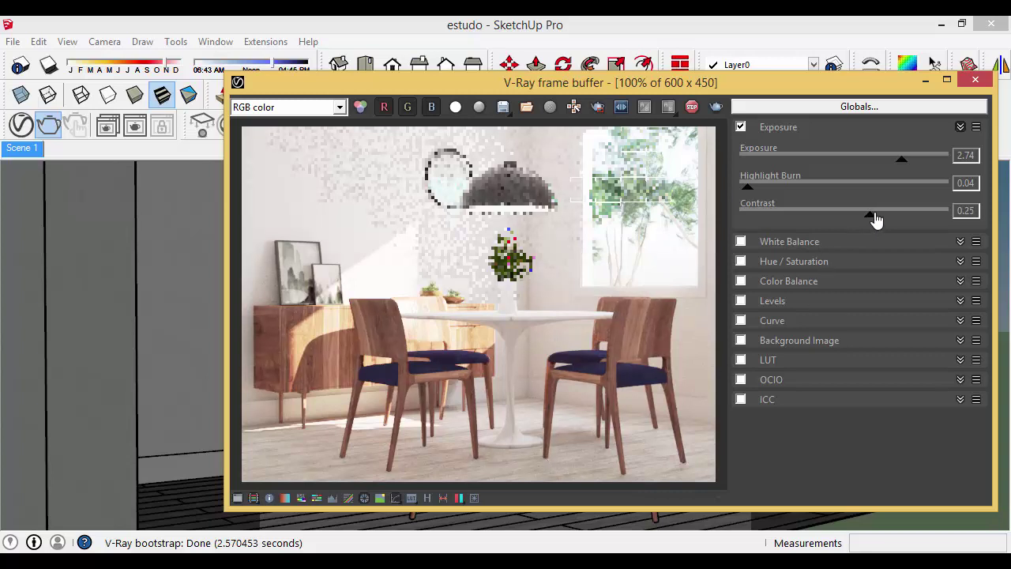
drag(875, 222, 867, 222)
drag(742, 191, 741, 187)
drag(863, 215, 857, 220)
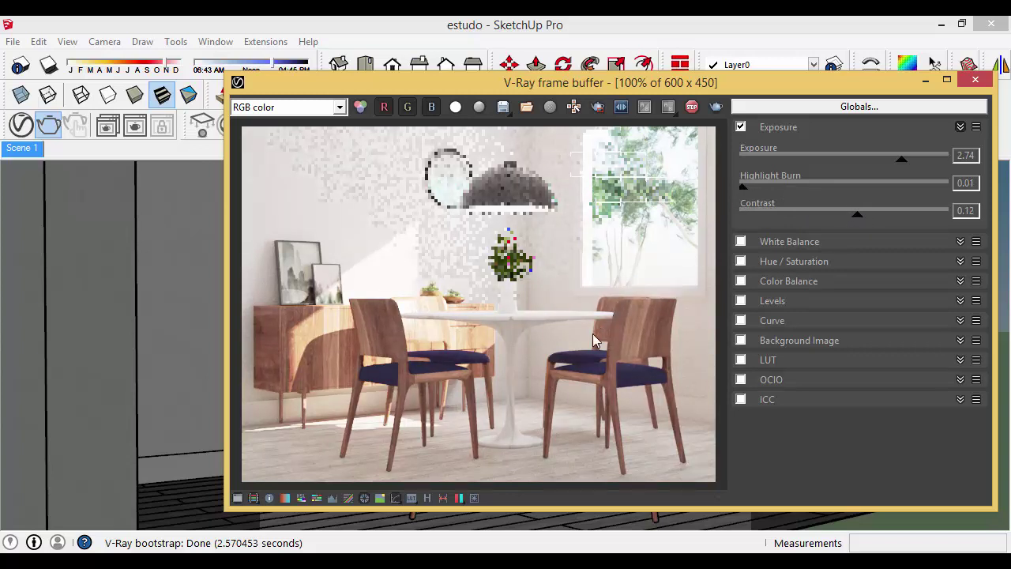
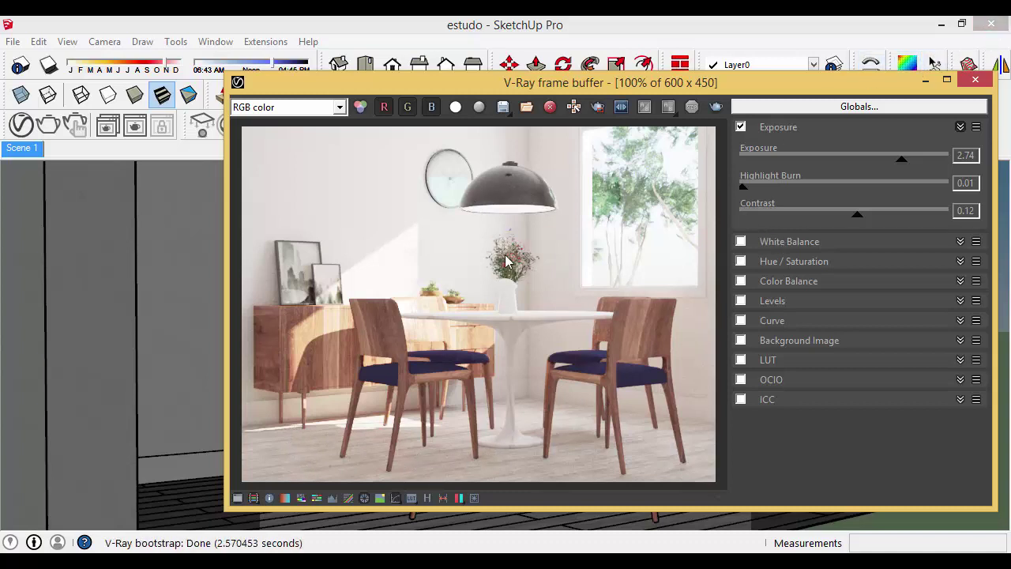
- Close the render windows, sample the floor's plank material again and open its V-Ray settings
click(973, 83)
click(662, 141)
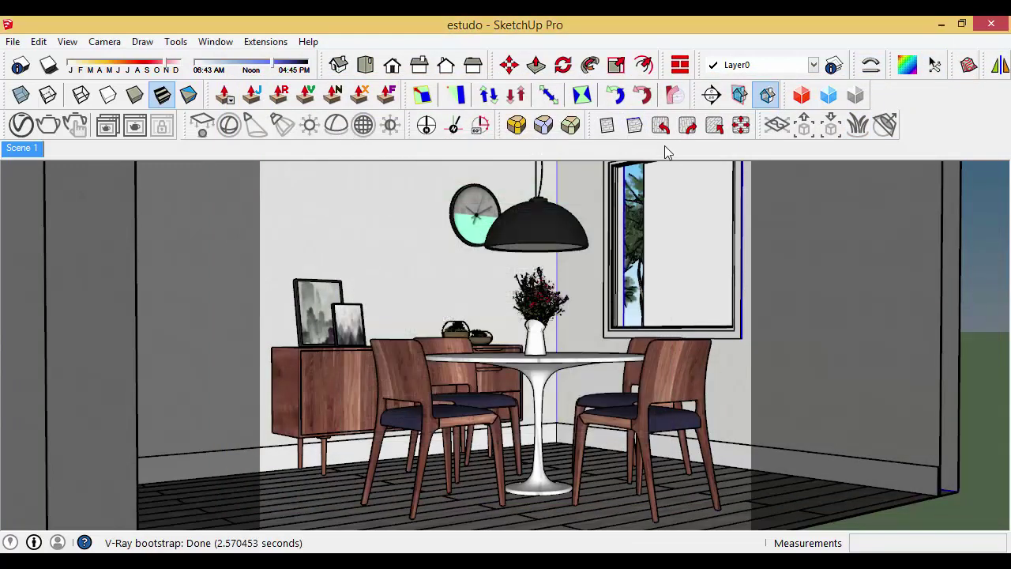
key(b)
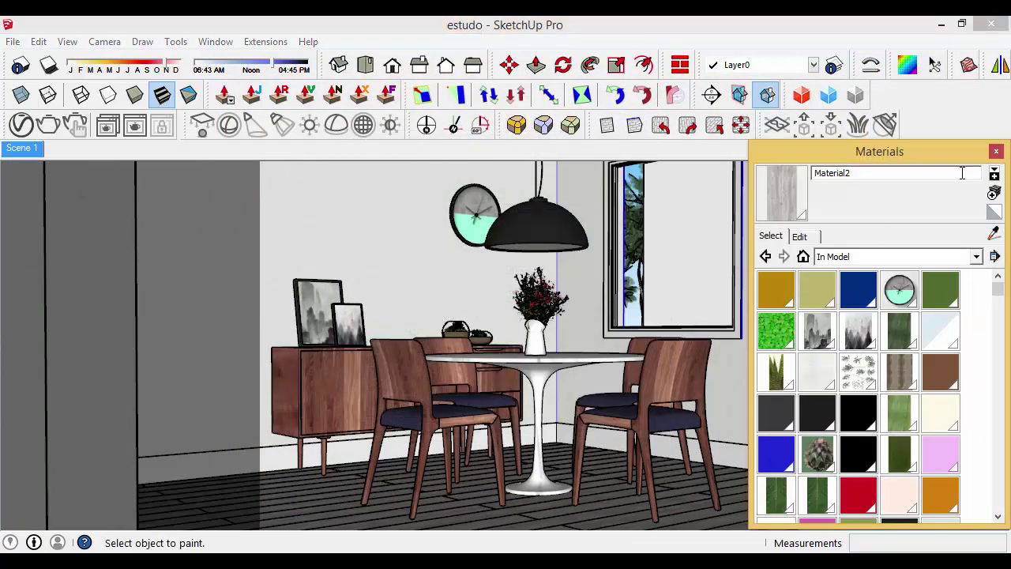
click(993, 234)
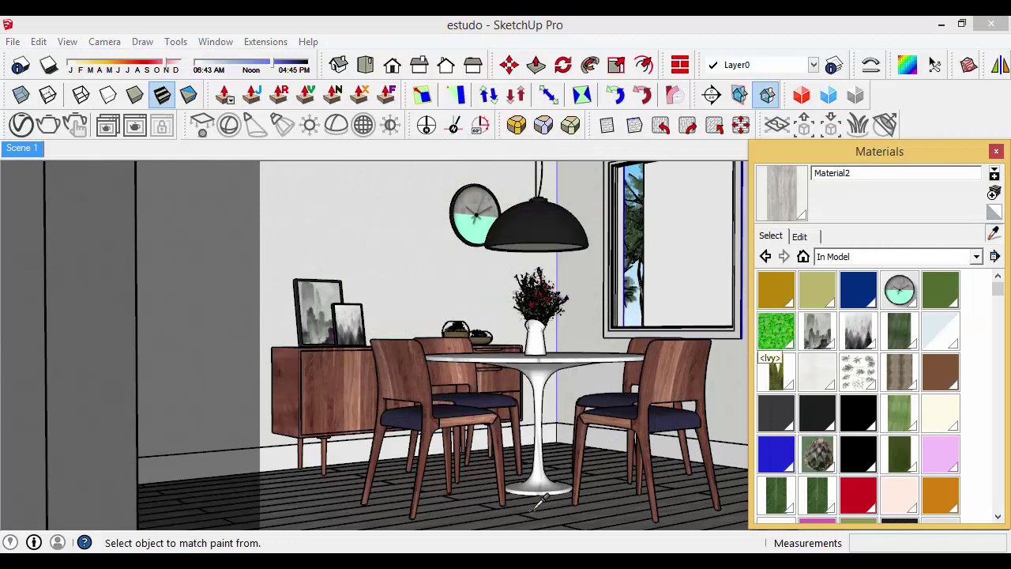
click(490, 513)
click(21, 124)
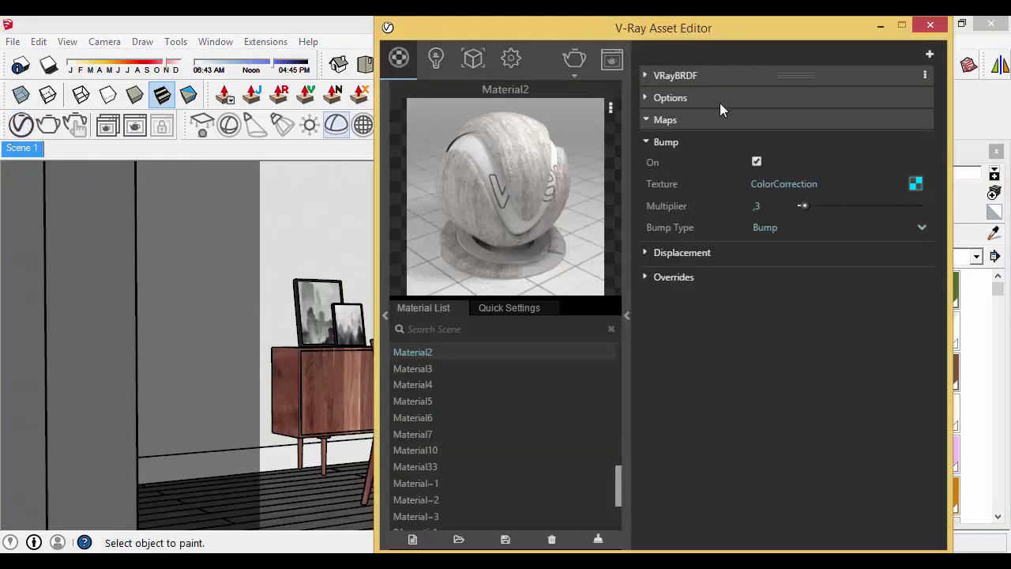
- Unlock the floor material's Fresnel IOR from the refraction IOR and set it to 1,8
click(695, 74)
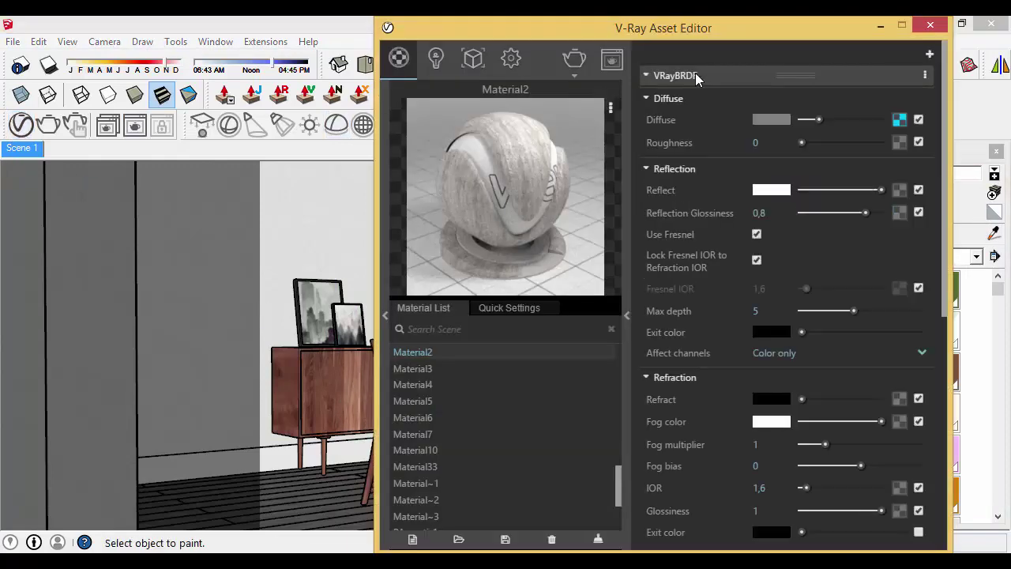
click(756, 259)
click(770, 286)
text(1)
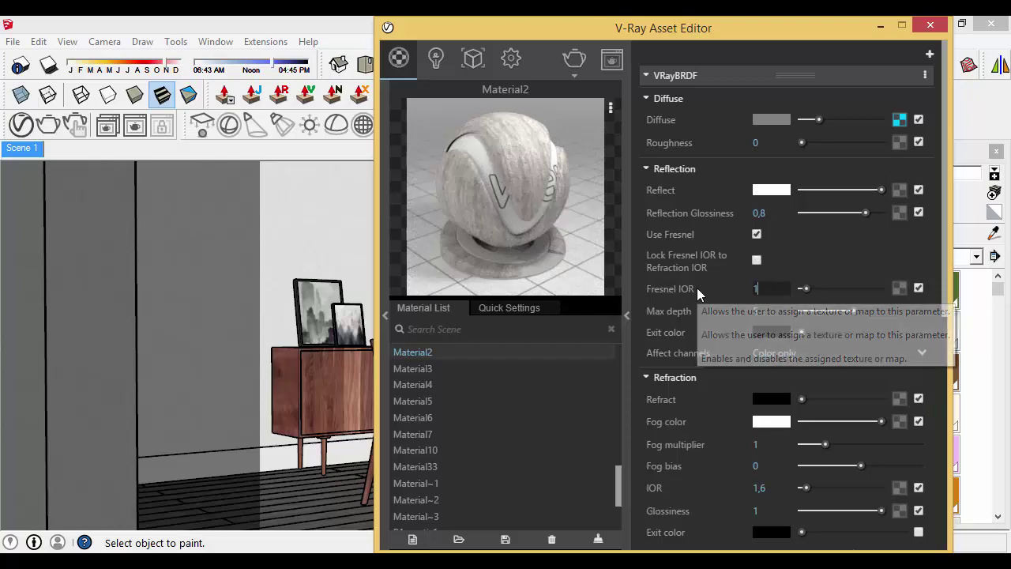
text(,8)
key(Return)
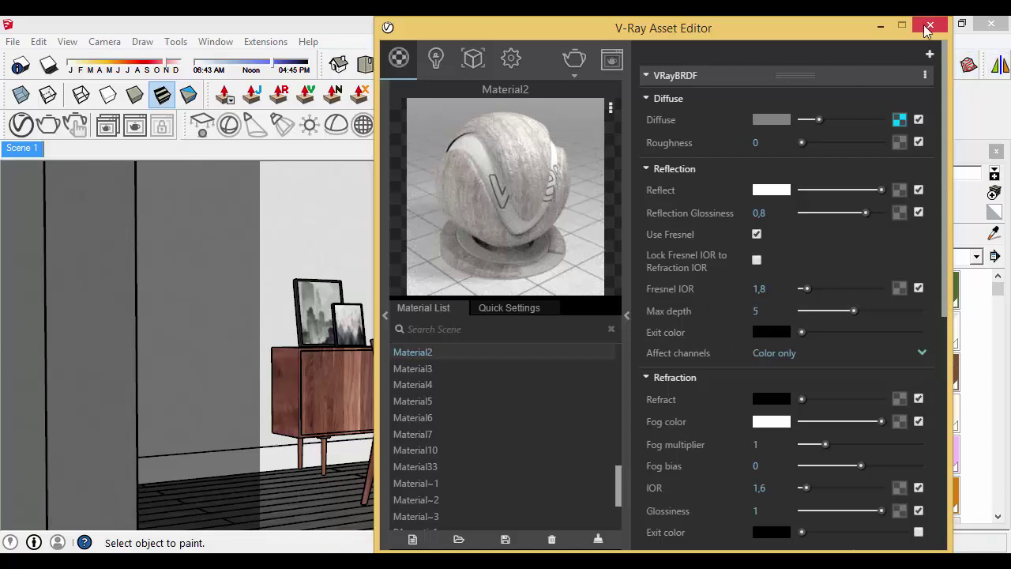
- Set the render output image width to 1600 in the V-Ray render settings
click(507, 62)
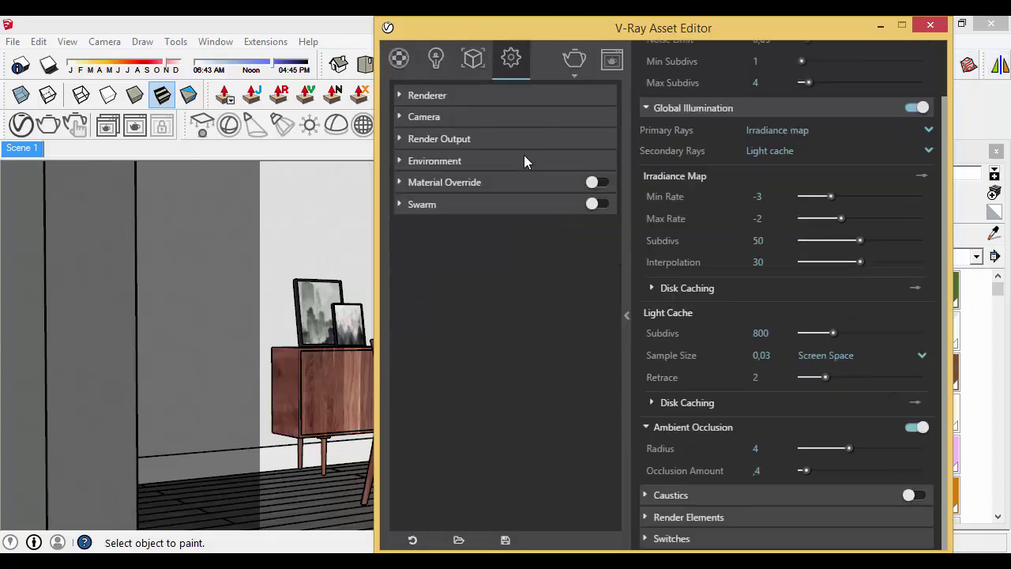
click(481, 96)
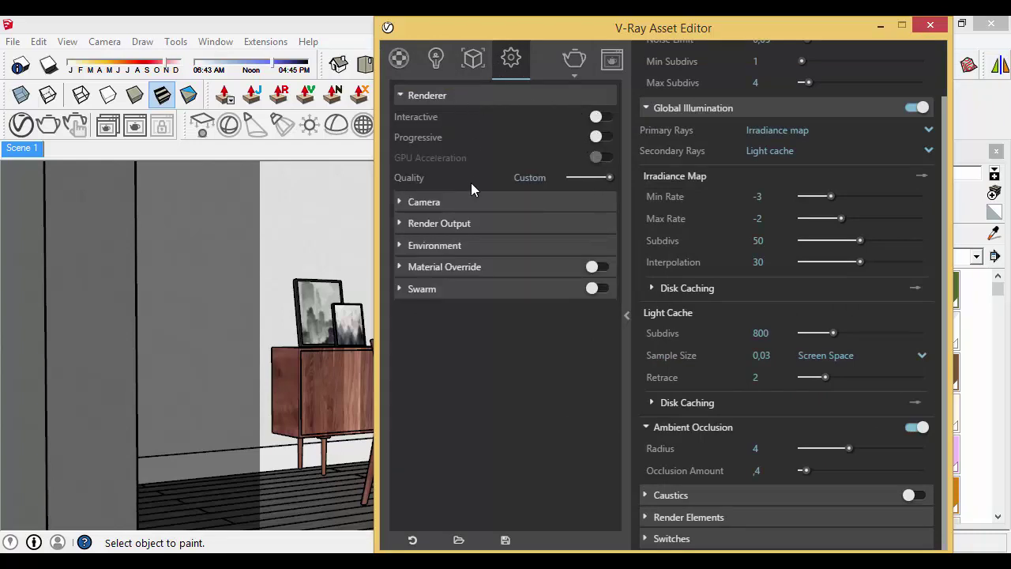
click(442, 202)
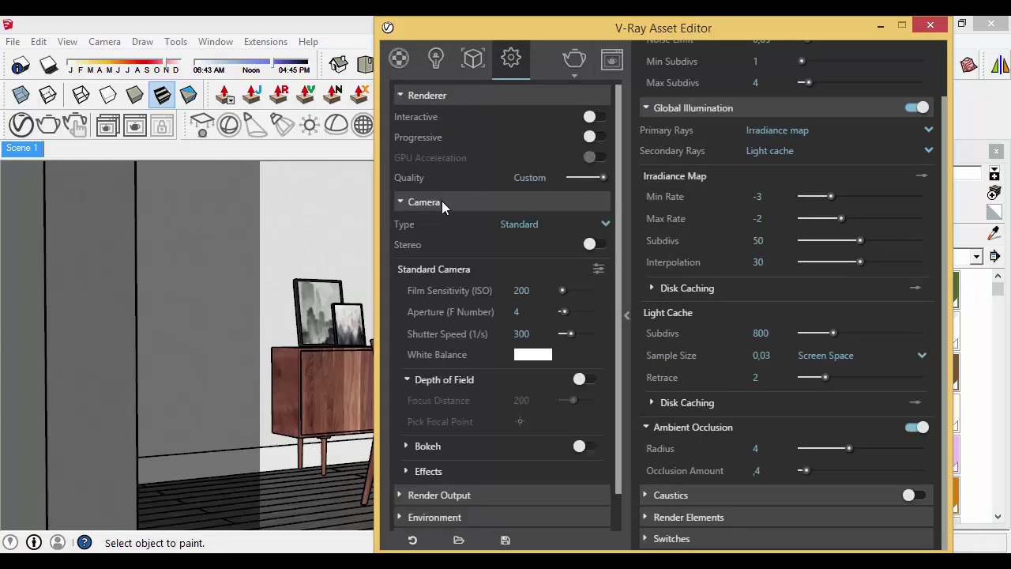
click(442, 202)
click(457, 99)
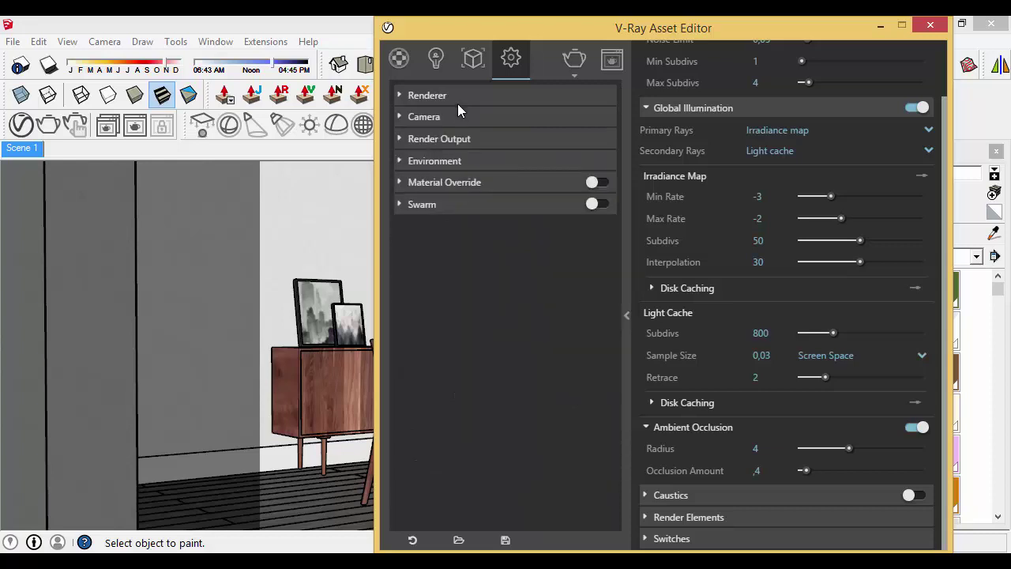
click(474, 138)
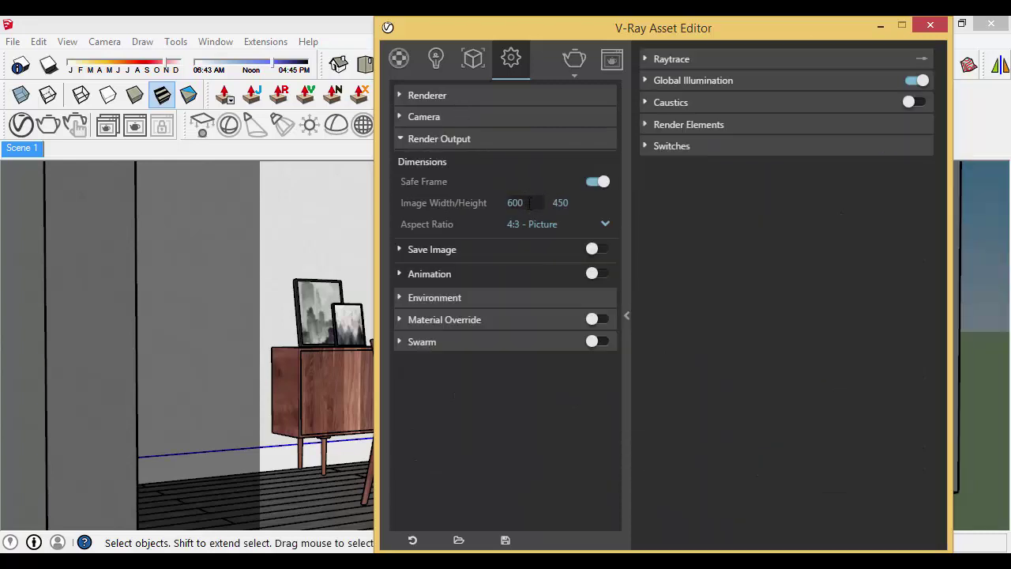
drag(528, 201, 481, 207)
text(1600)
key(Return)
drag(530, 202, 496, 208)
click(504, 141)
- Set the raytrace noise limit to 0,02
click(723, 62)
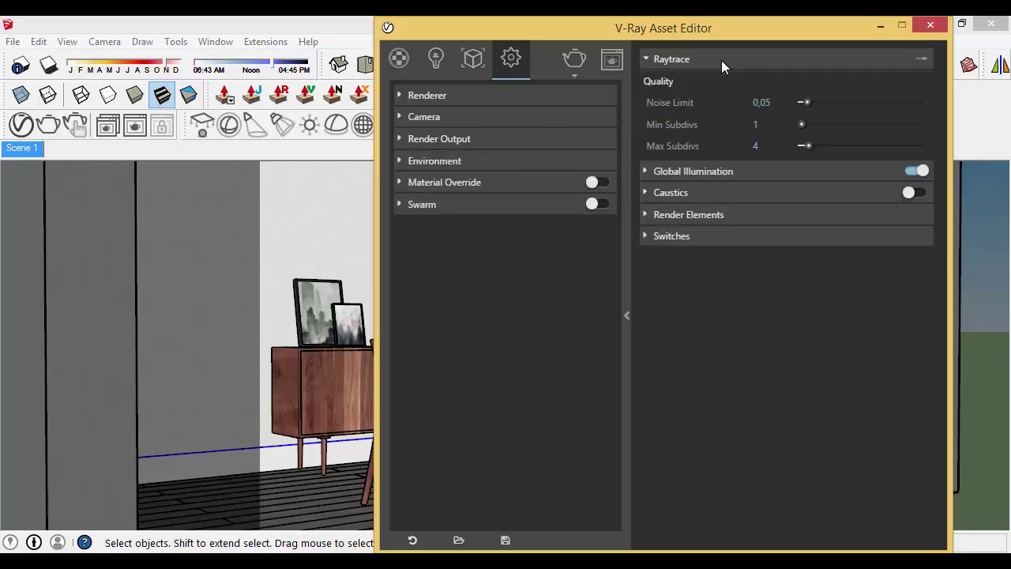
double_click(774, 103)
key(BackSpace)
text(,02)
key(Return)
click(754, 103)
text(0)
click(773, 101)
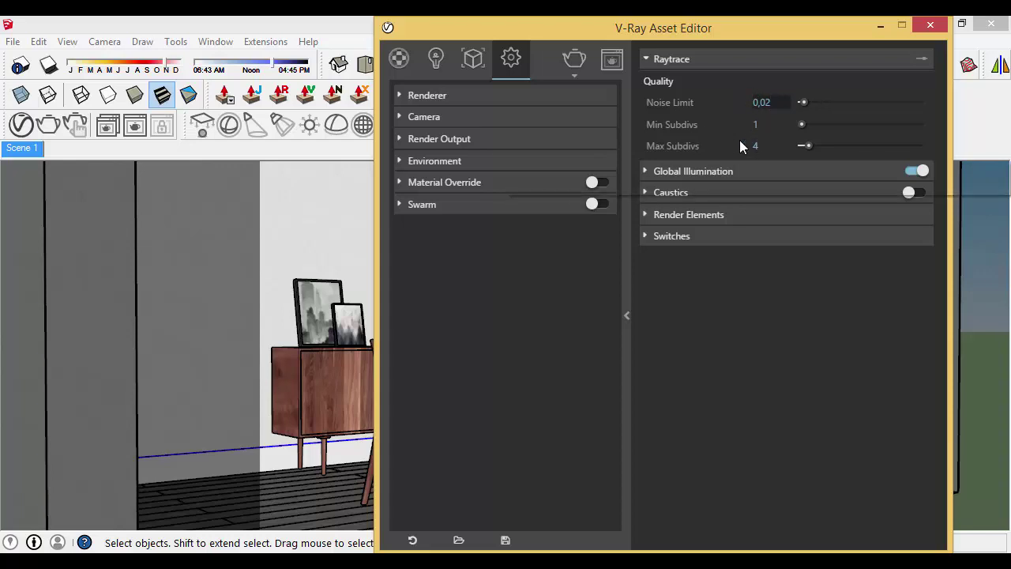
- Set the raytrace quality's maximum subdivisions to 10
mouse_move(740, 146)
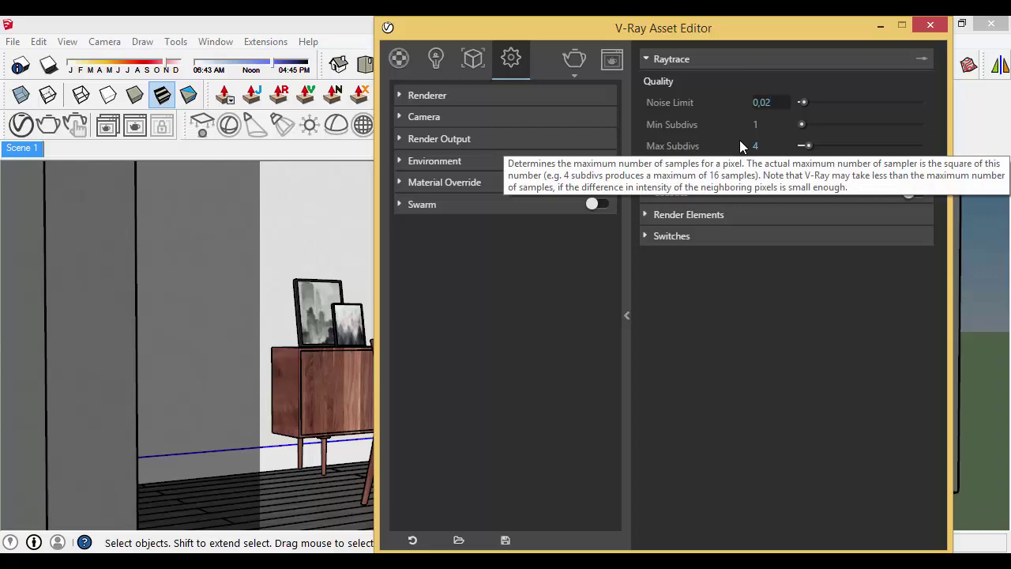
click(735, 101)
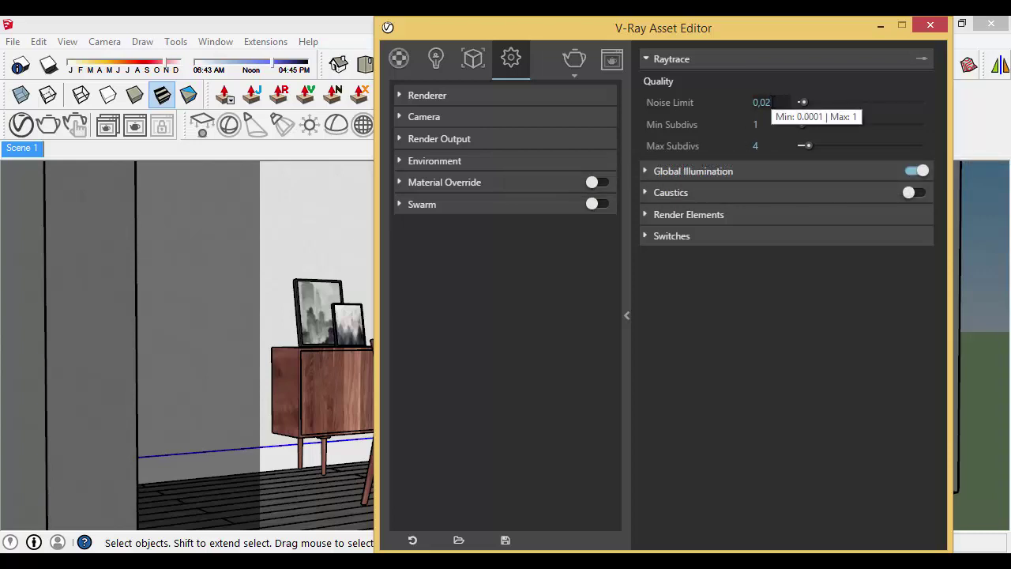
drag(773, 102, 724, 110)
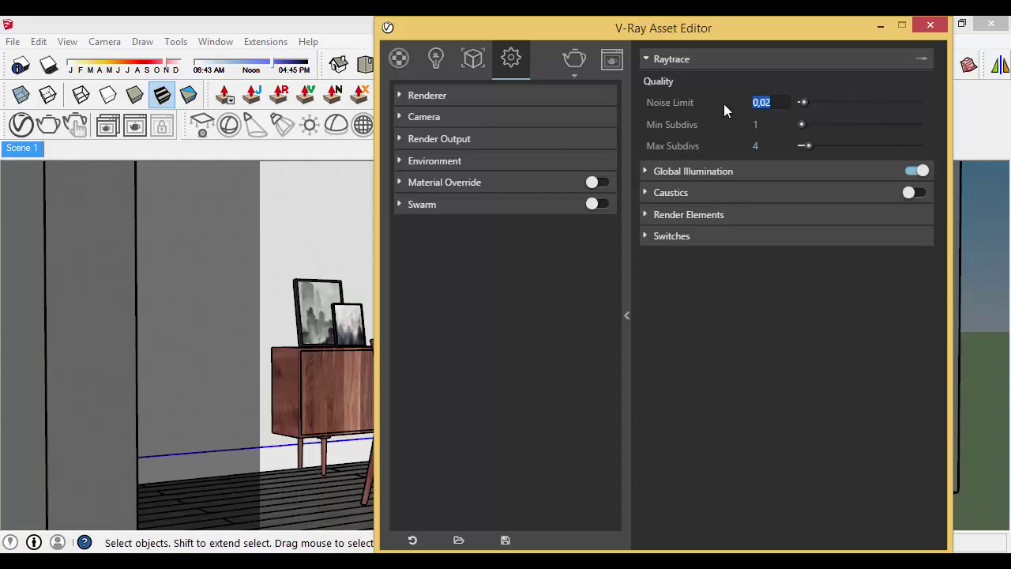
click(716, 127)
drag(764, 145, 713, 143)
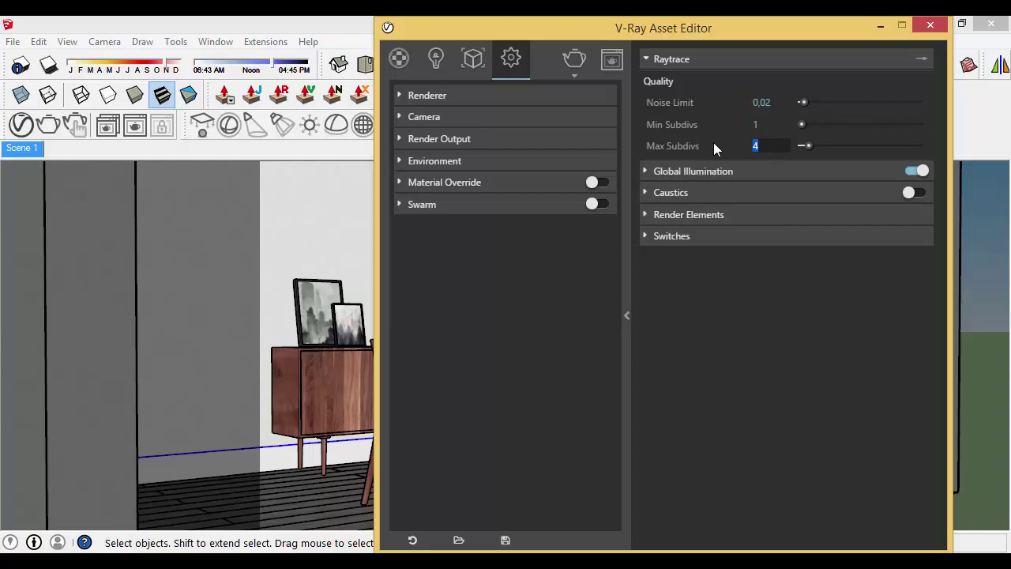
text(10)
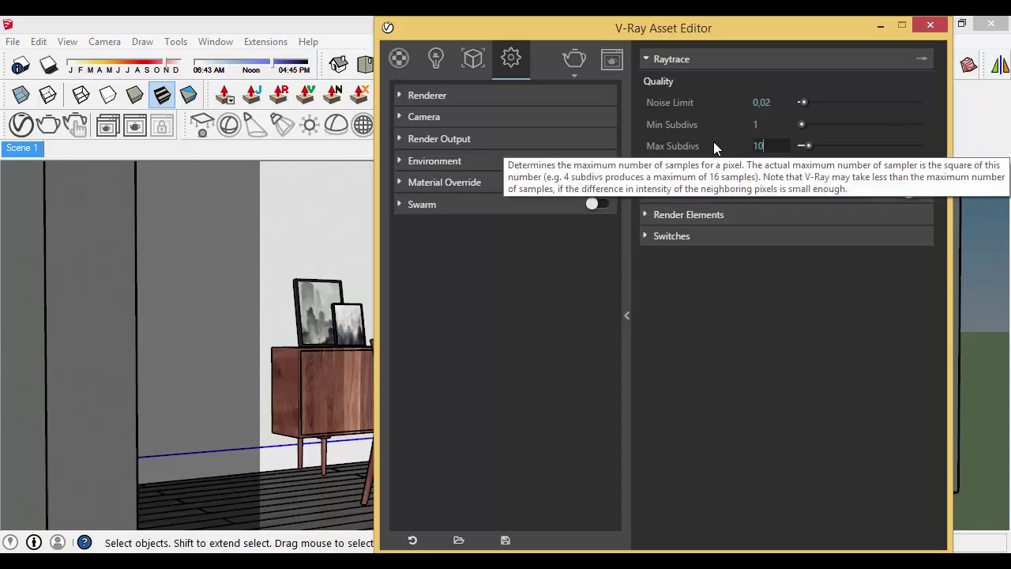
key(Return)
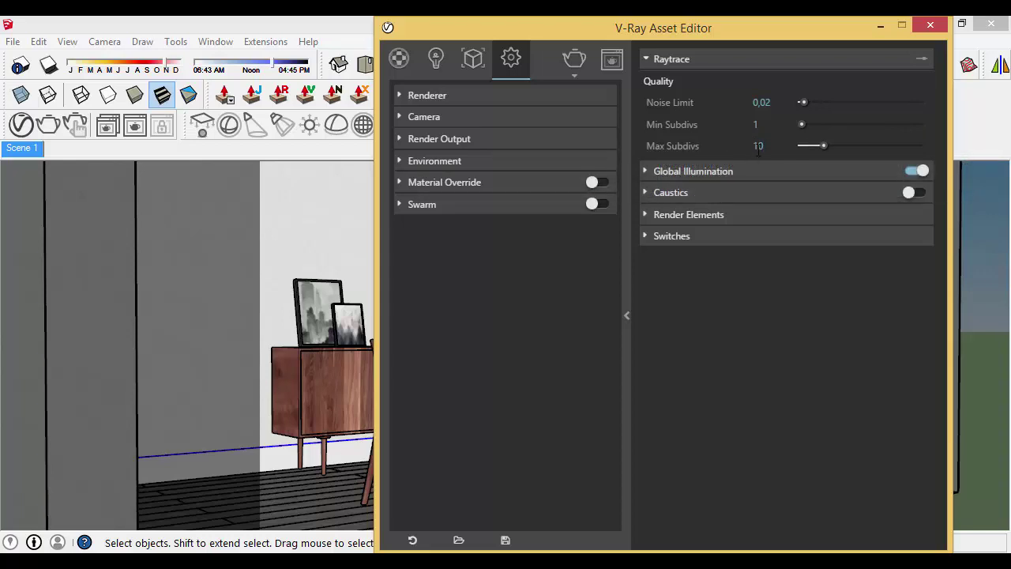
- Set the Light Cache subdivisions in the global illumination settings to 1000
click(722, 171)
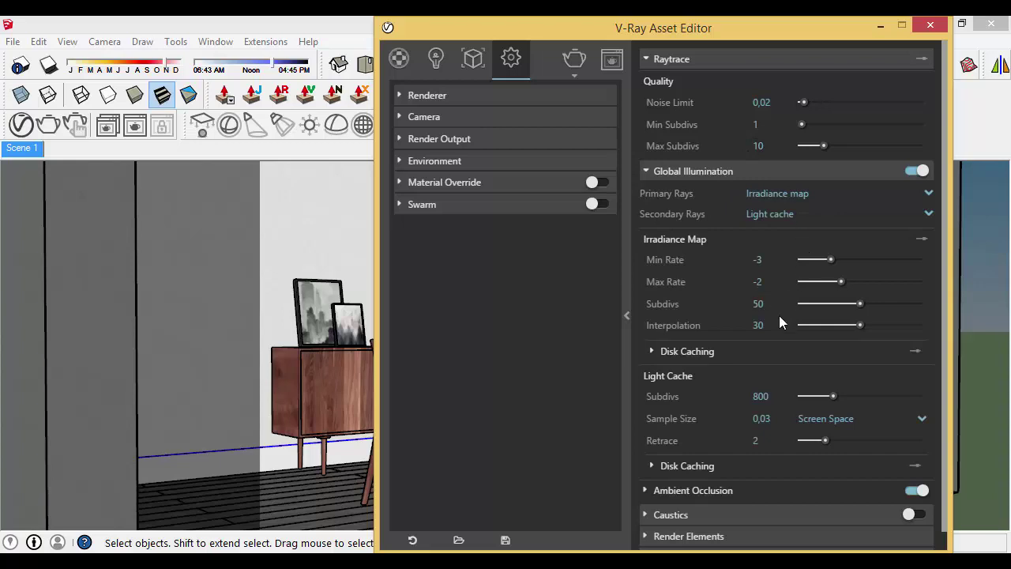
click(760, 396)
text(1)
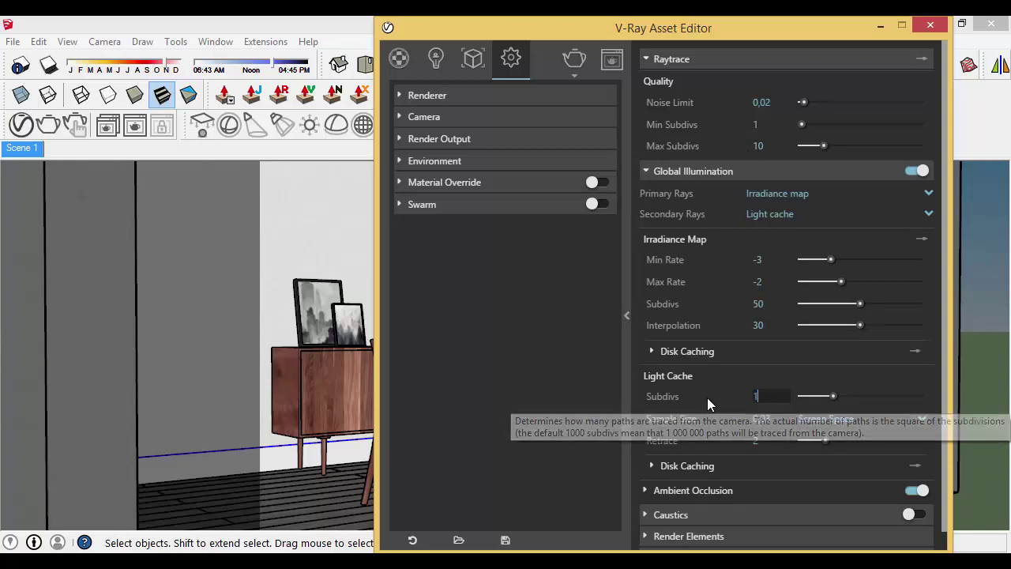
text(000)
key(Return)
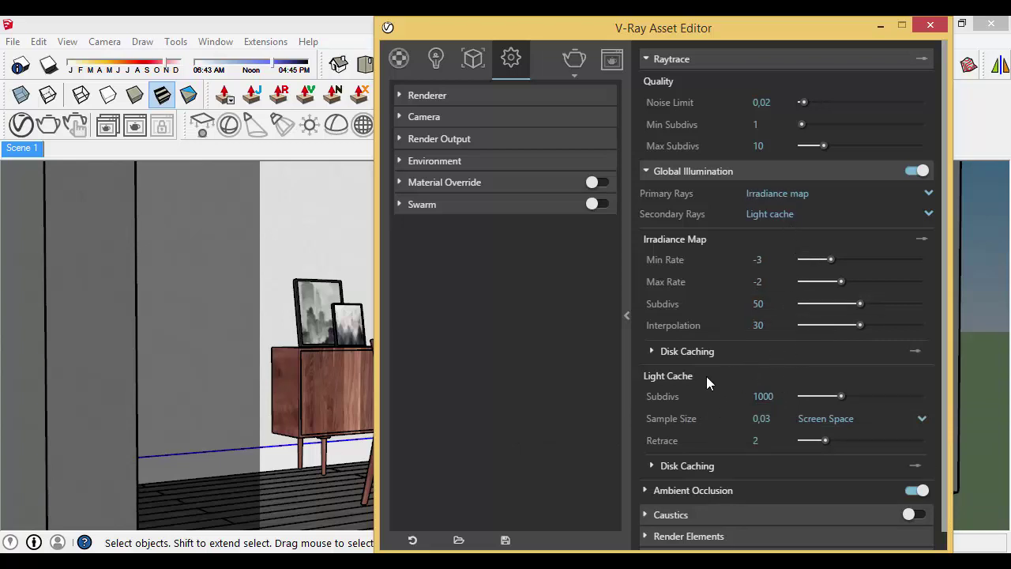
- Add a Denoiser render element and set its preset to Mild
click(689, 536)
click(687, 505)
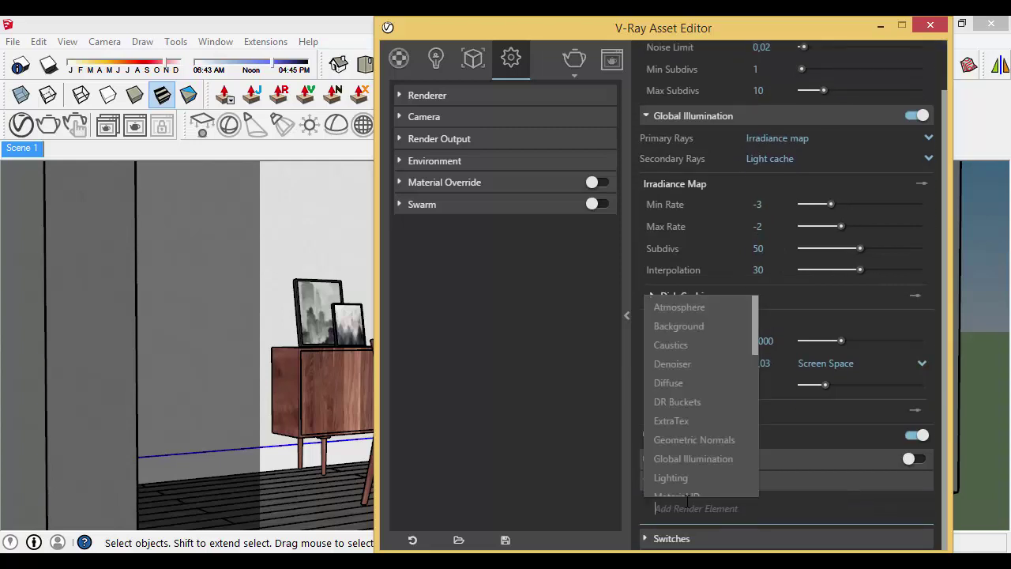
click(695, 362)
scroll(711, 510, down, 1)
scroll(852, 445, down, 1)
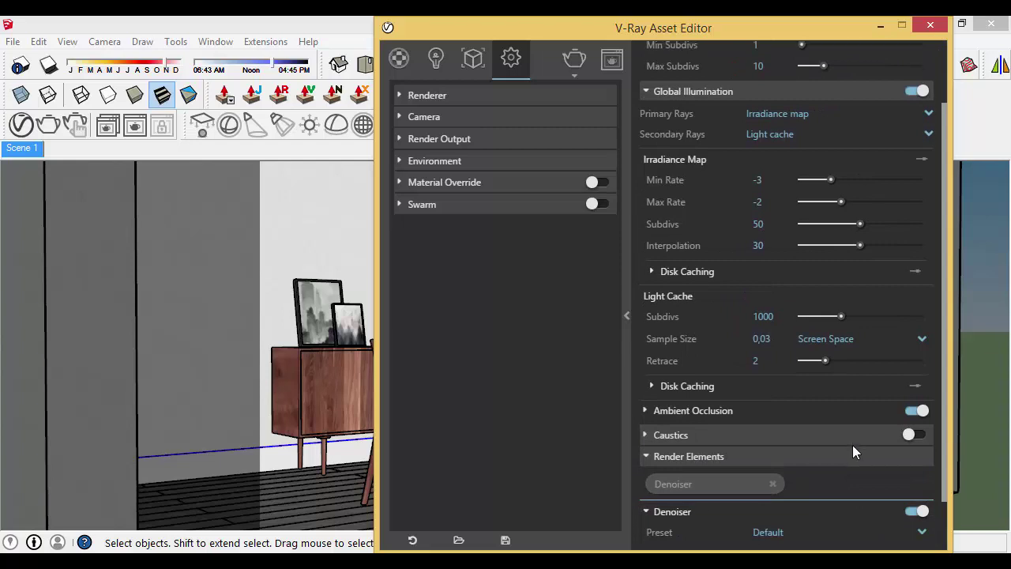
click(771, 472)
click(765, 388)
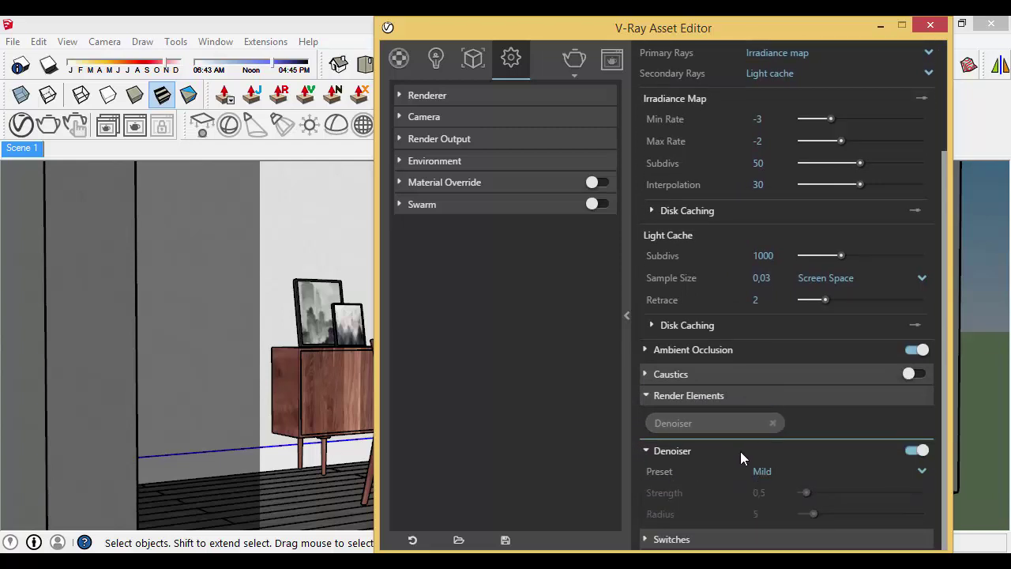
click(767, 470)
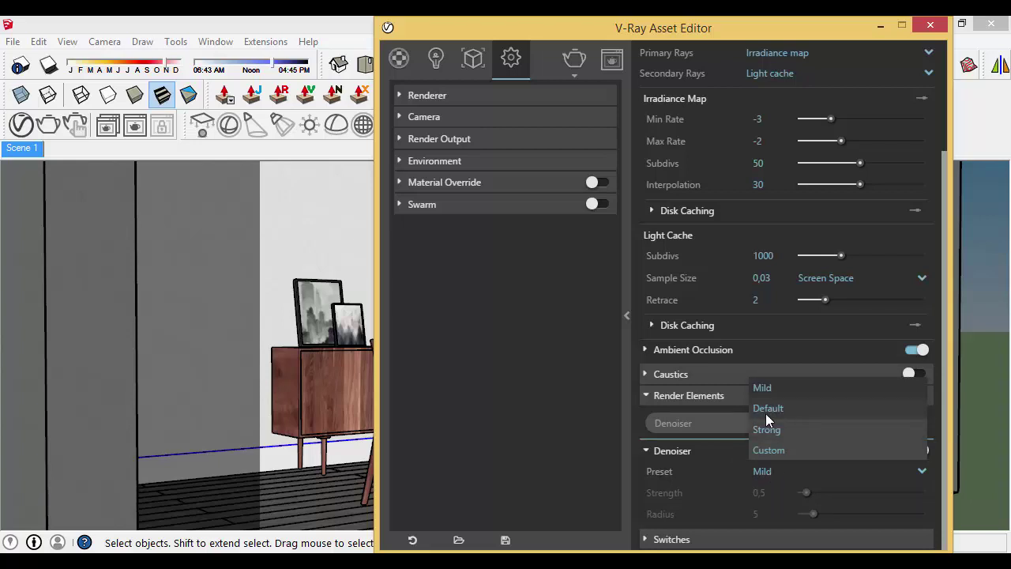
click(708, 476)
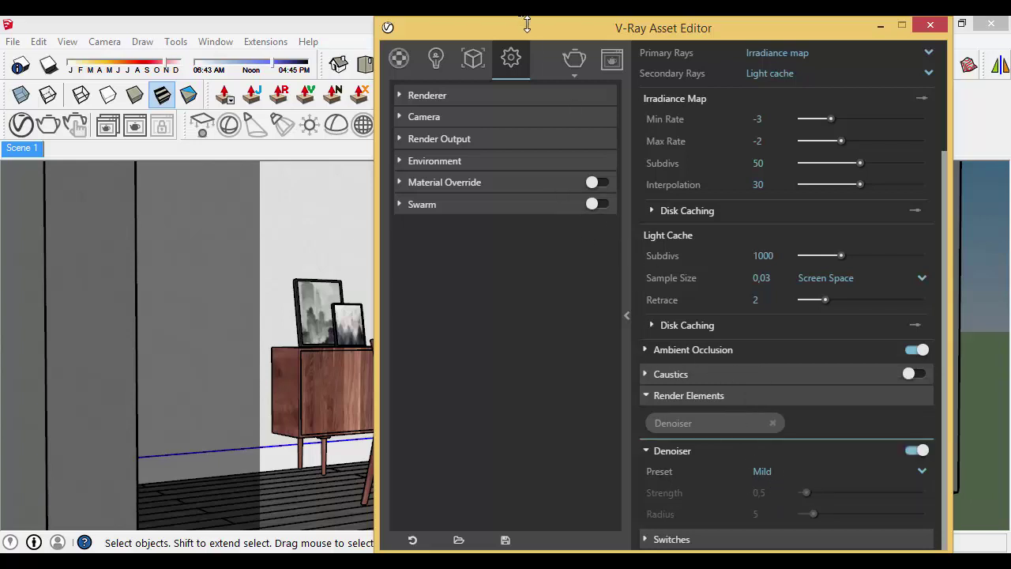
- Render the scene with the new settings and maximize the V-Ray frame buffer
click(574, 59)
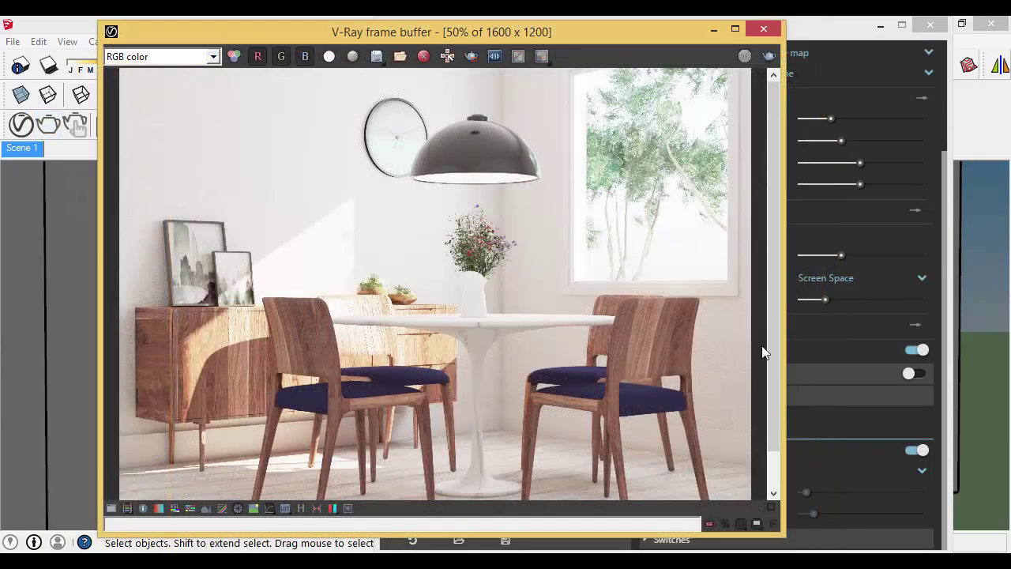
drag(770, 347, 749, 308)
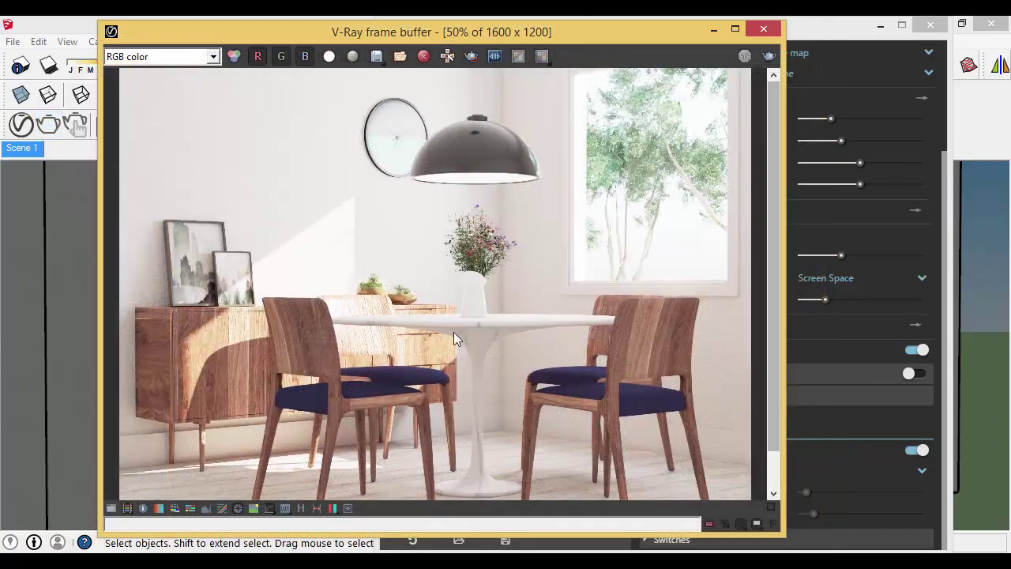
click(734, 29)
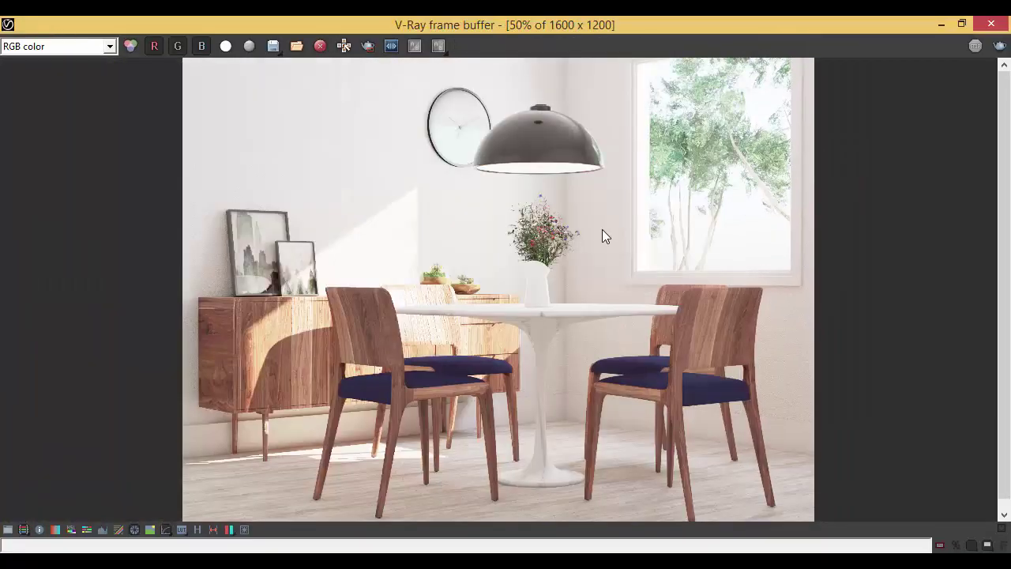
- Examine the render at 100% and 200%, checking the clock, pendant lamp, chairs, floor, flowers and window wall
double_click(601, 229)
drag(1001, 263, 1001, 184)
drag(665, 513, 403, 516)
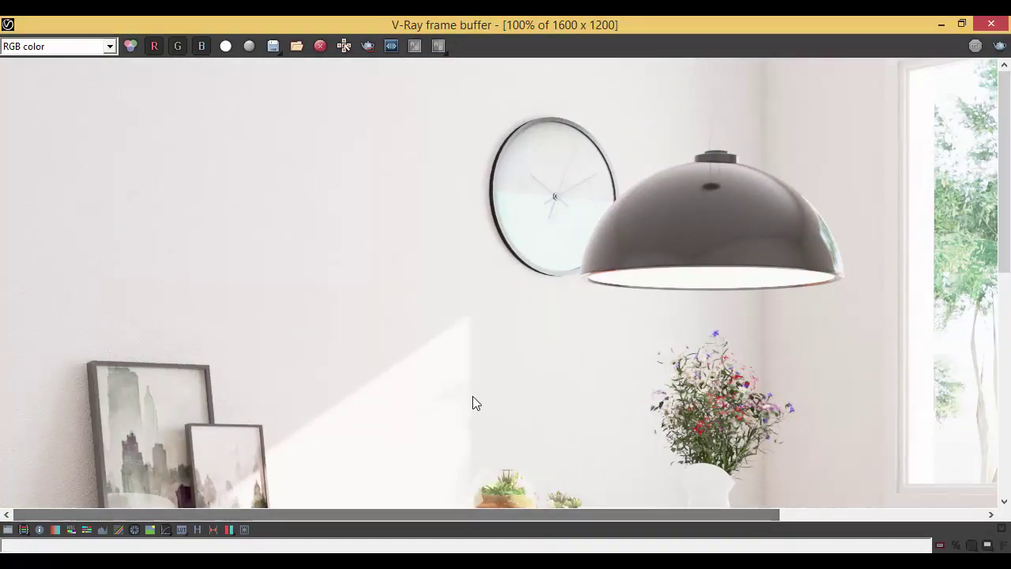
scroll(497, 399, down, 2)
scroll(544, 389, up, 1)
drag(1001, 307, 1005, 352)
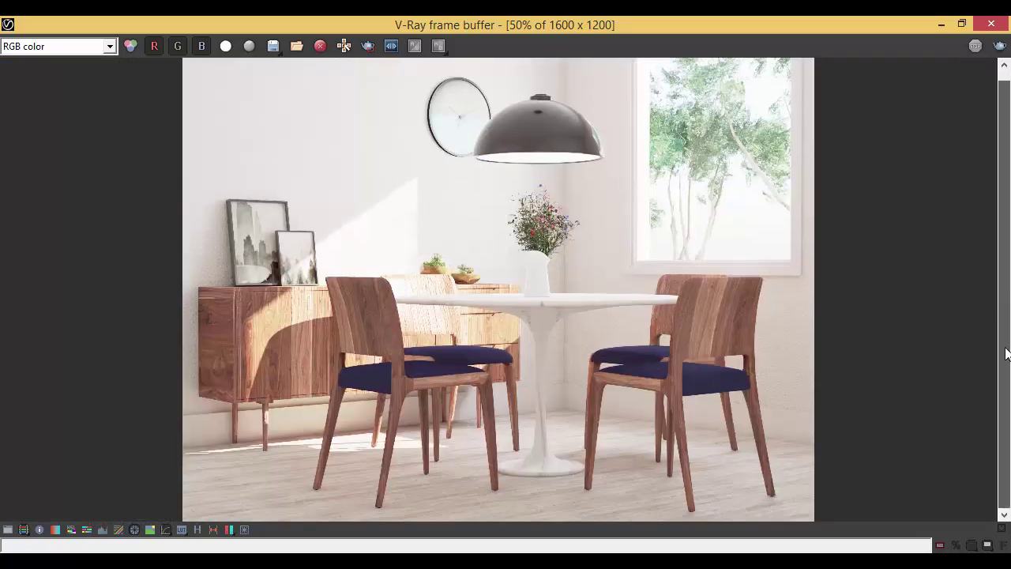
scroll(777, 435, up, 1)
drag(1005, 309, 1005, 375)
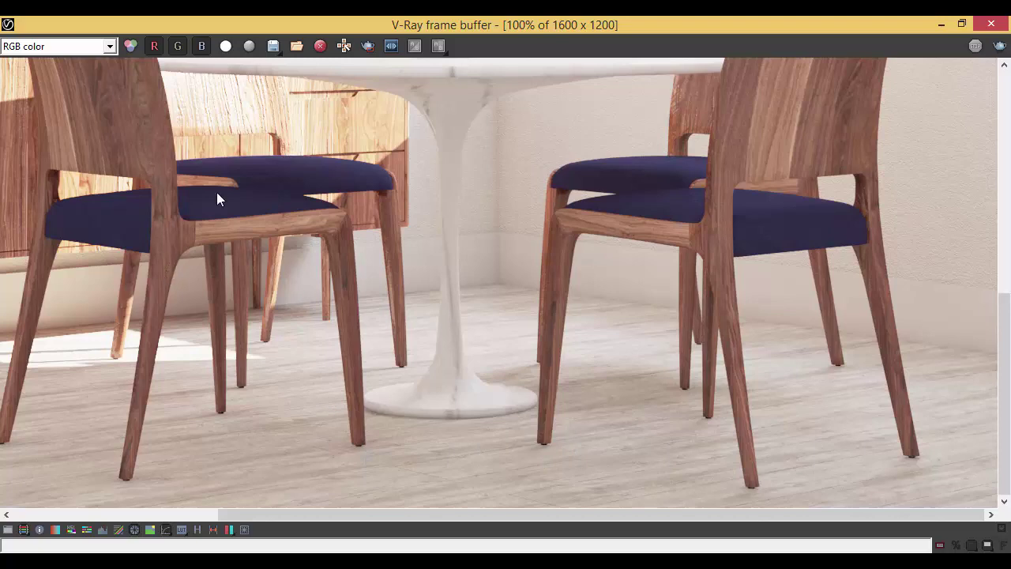
drag(1005, 331, 1006, 178)
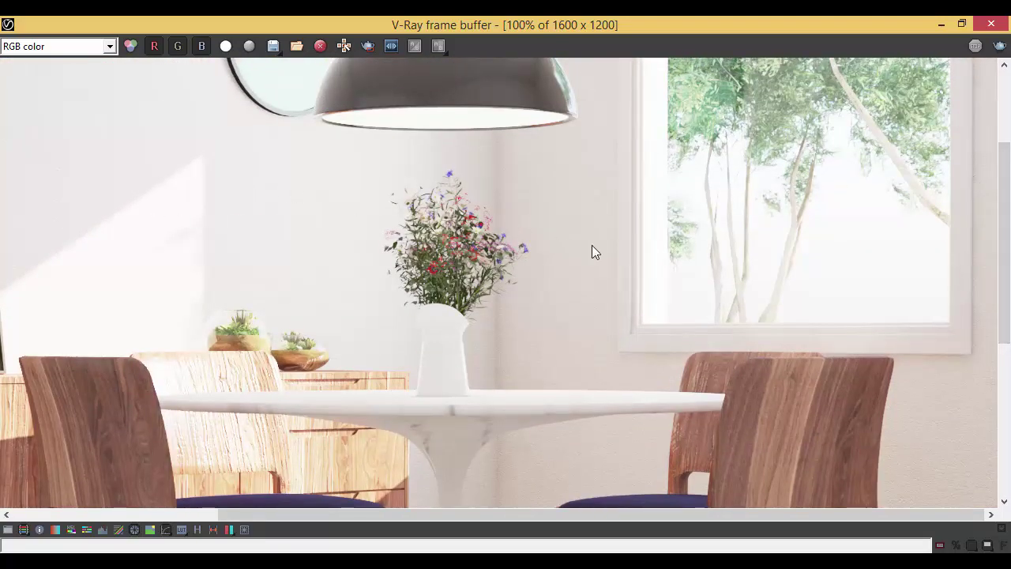
scroll(593, 251, up, 1)
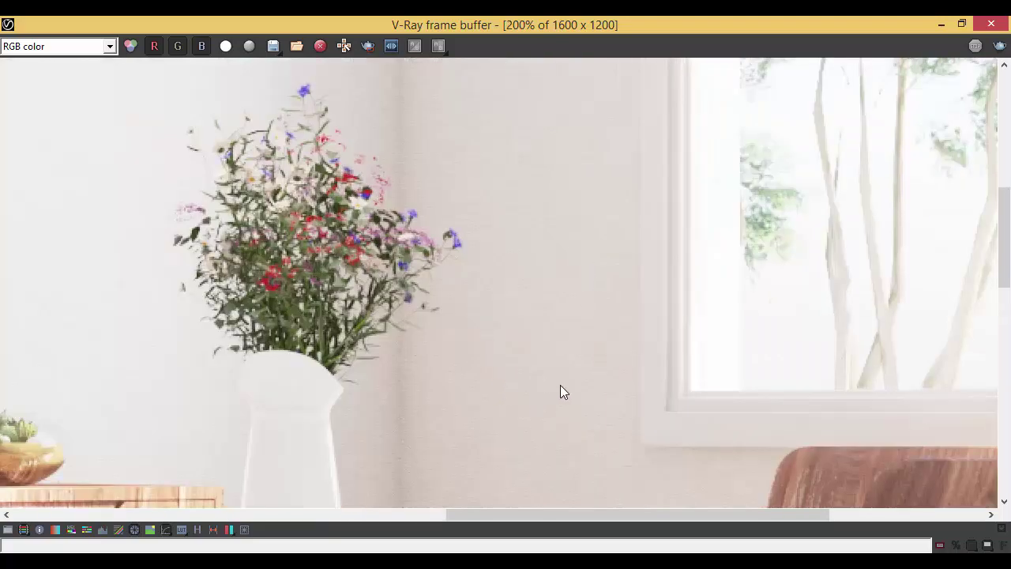
scroll(596, 381, down, 1)
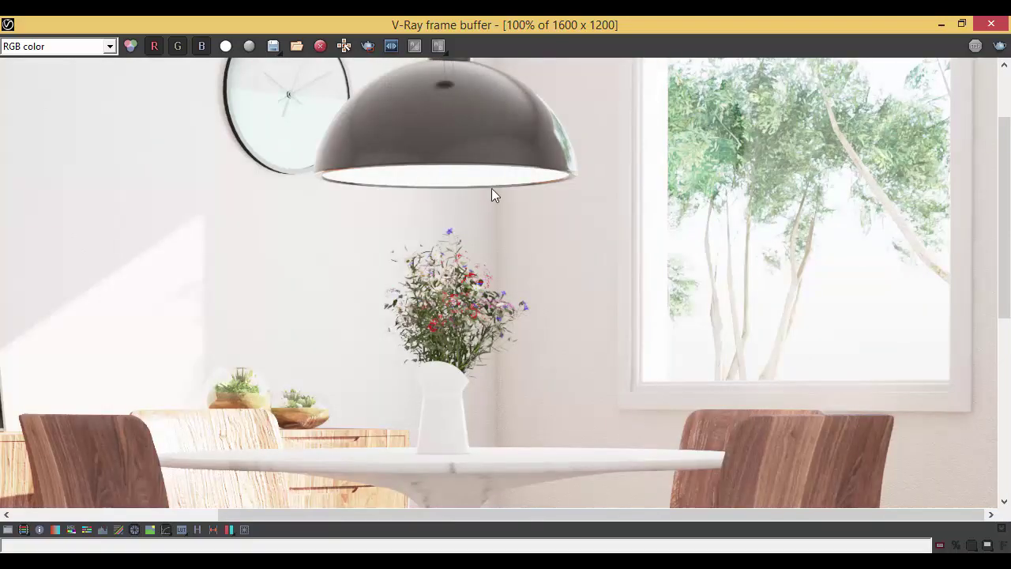
- Inspect the sideboard's wood grain, the picture frames, and the clock and pendant lamp reflections in the render up close
drag(1006, 309, 1006, 385)
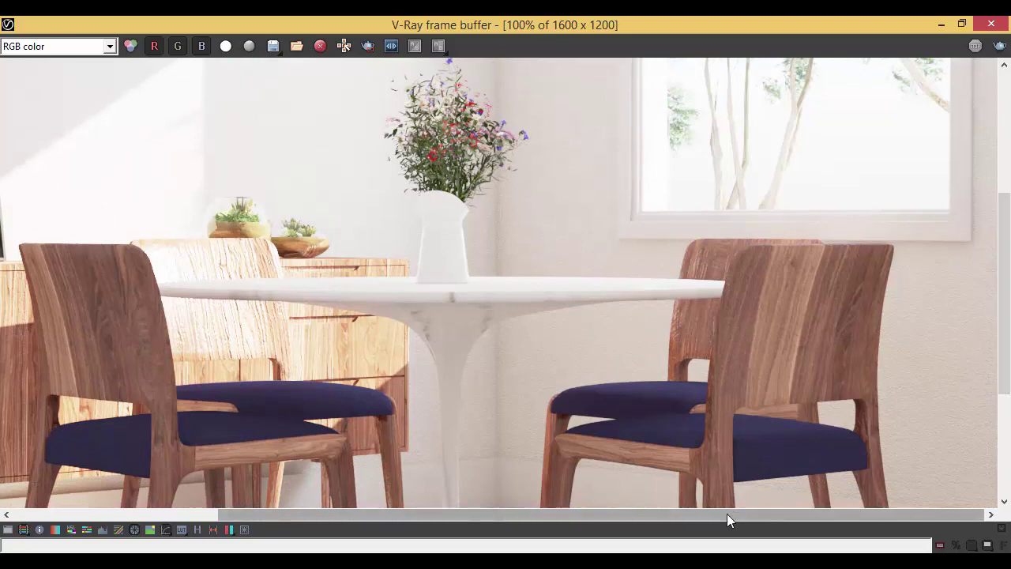
drag(727, 513, 501, 517)
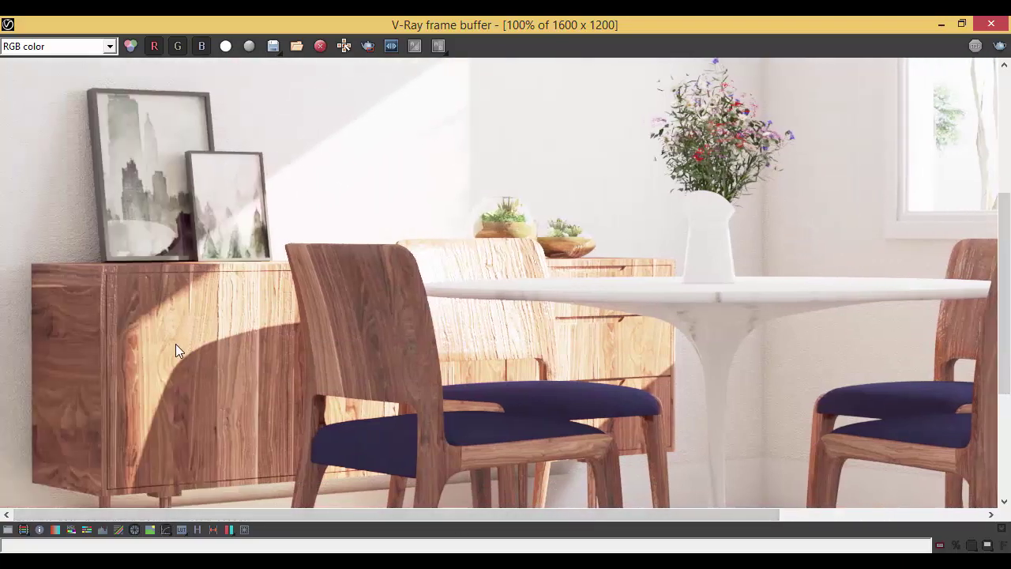
scroll(175, 344, up, 1)
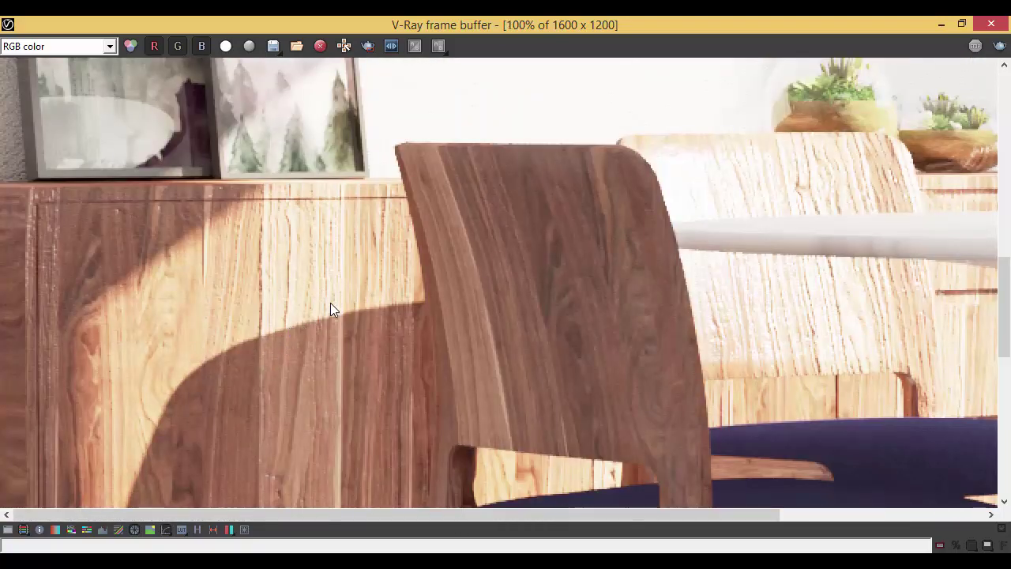
scroll(332, 306, down, 1)
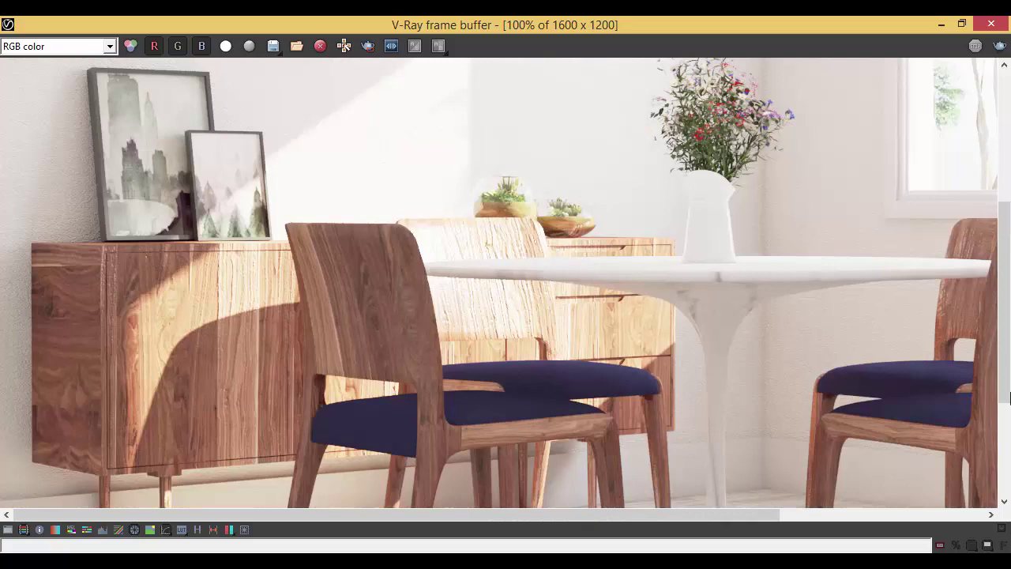
drag(1004, 303, 1004, 181)
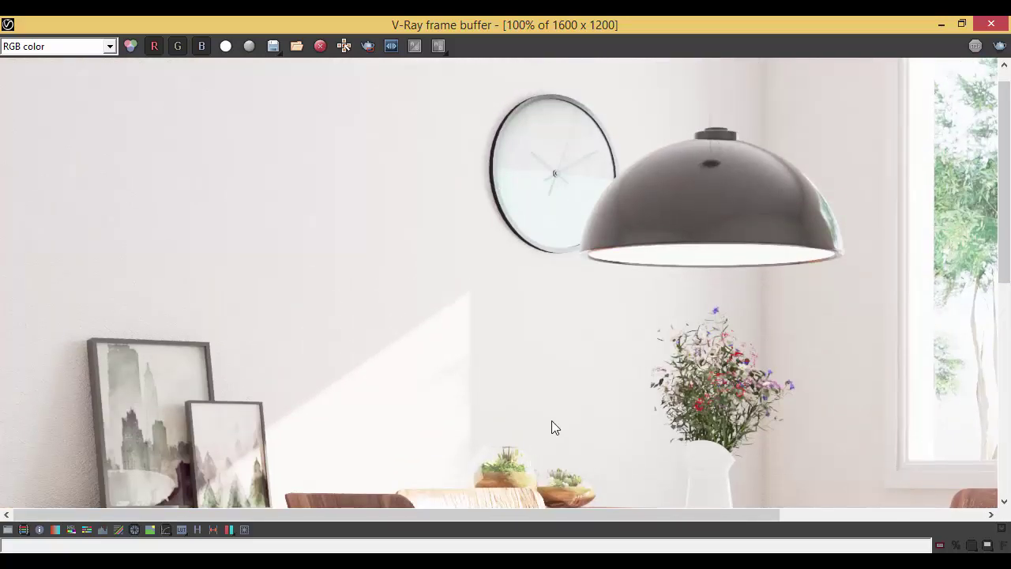
mouse_move(1005, 237)
mouse_down()
mouse_move(1004, 316)
mouse_move(1004, 229)
mouse_up()
scroll(757, 175, up, 1)
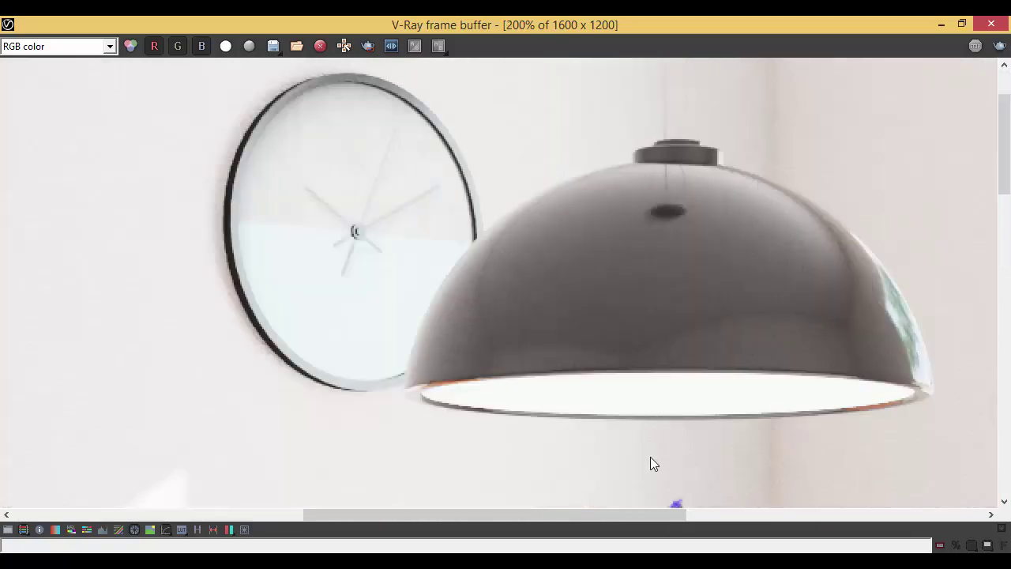
drag(639, 514, 678, 513)
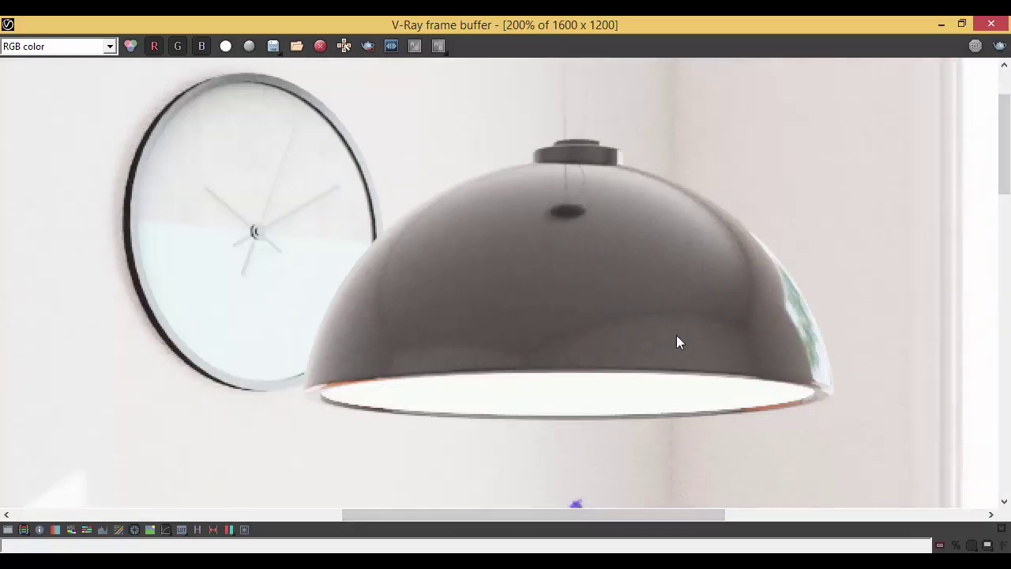
scroll(676, 334, down, 2)
scroll(680, 341, up, 1)
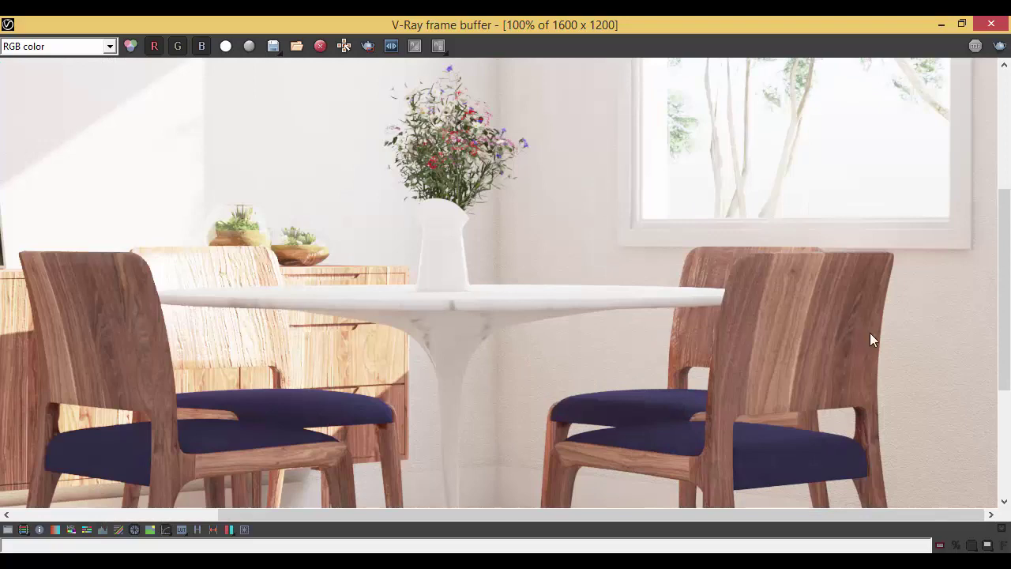
drag(1001, 314, 999, 196)
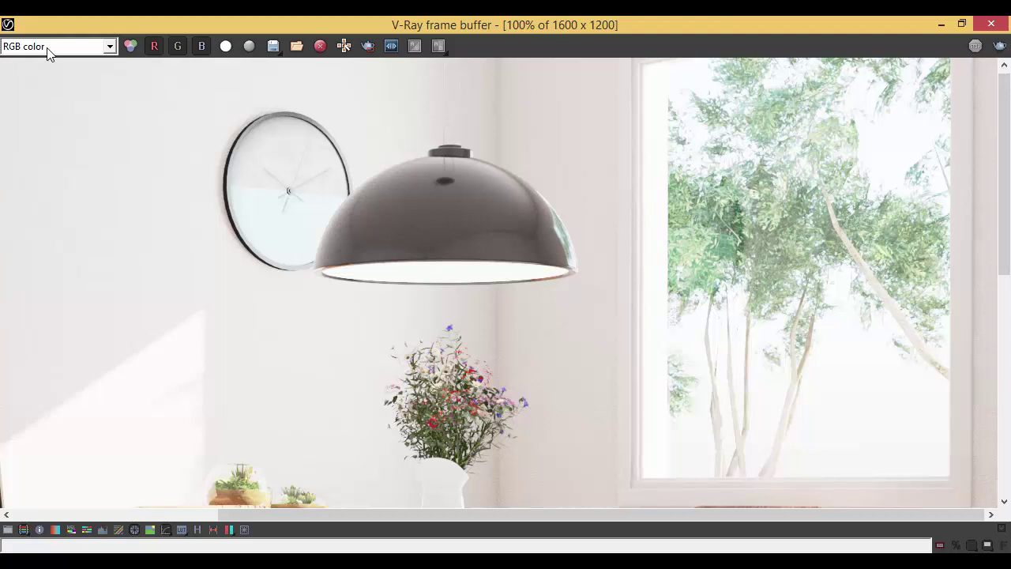
- Display the Denoiser channel of the render and examine the pendant lamp's surface at 400%
click(87, 48)
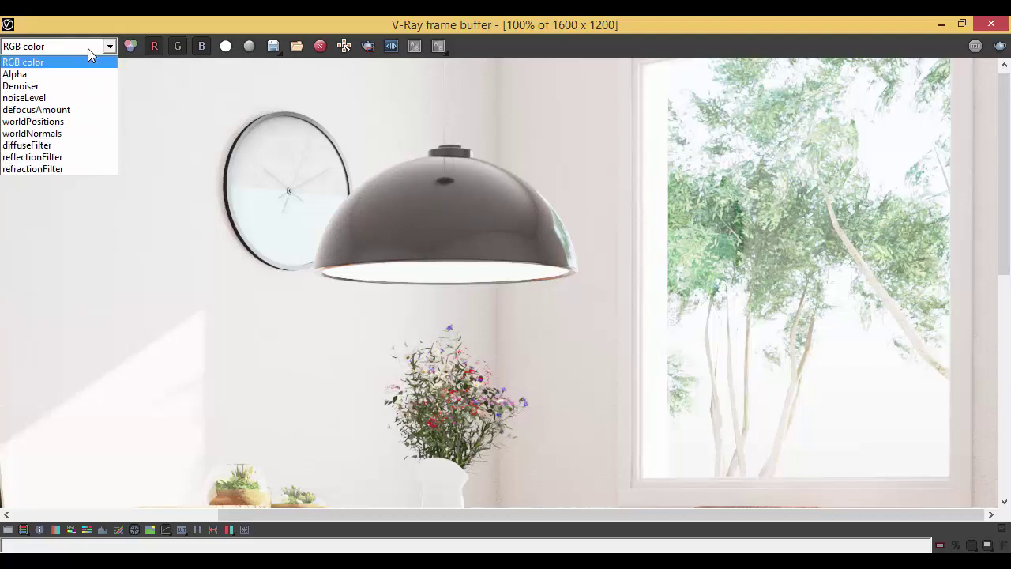
click(46, 84)
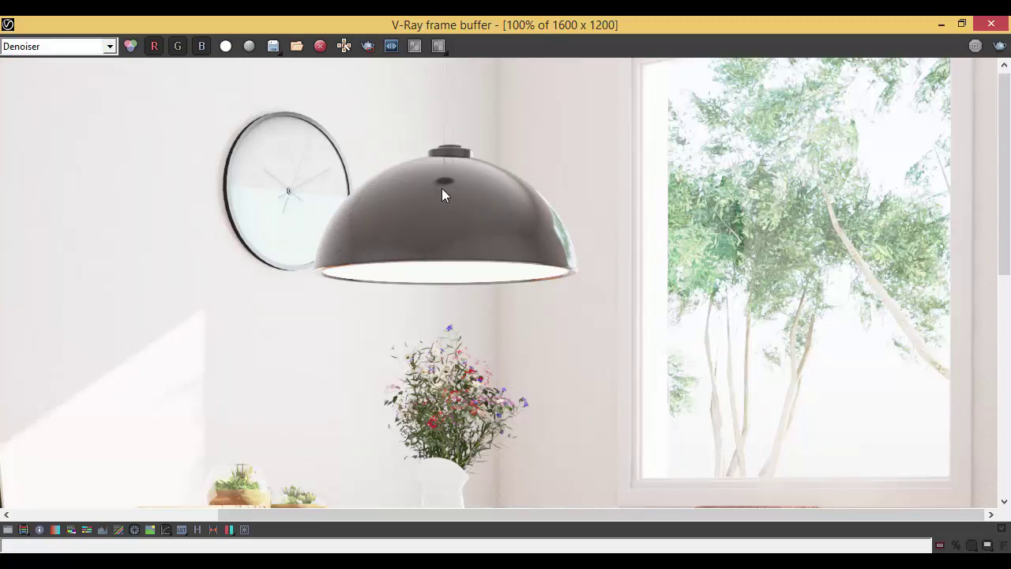
scroll(442, 190, up, 1)
scroll(478, 224, up, 1)
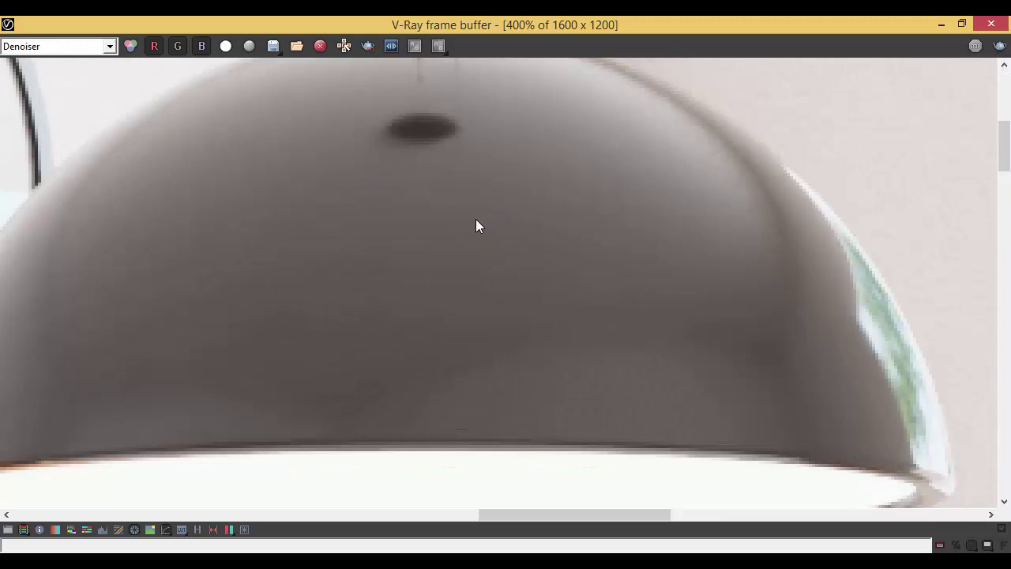
- Compare the pendant lamp's surface between the RGB color and Denoiser channels at 400%
click(87, 45)
click(60, 61)
click(59, 46)
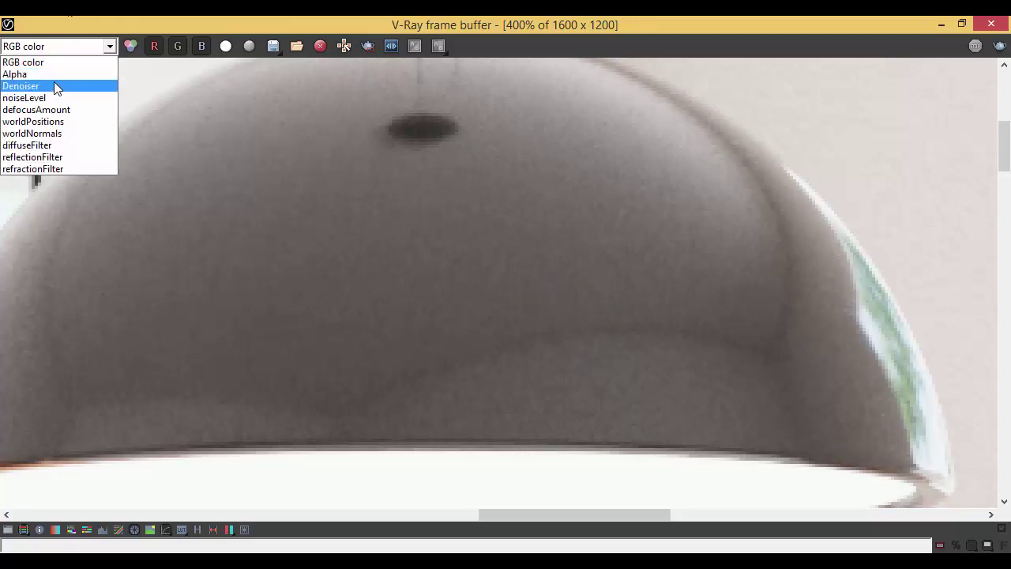
click(52, 82)
- Examine the denoised render at 200%, 100% and 50%, checking the lamp, sideboard, chairs and table
scroll(514, 296, down, 1)
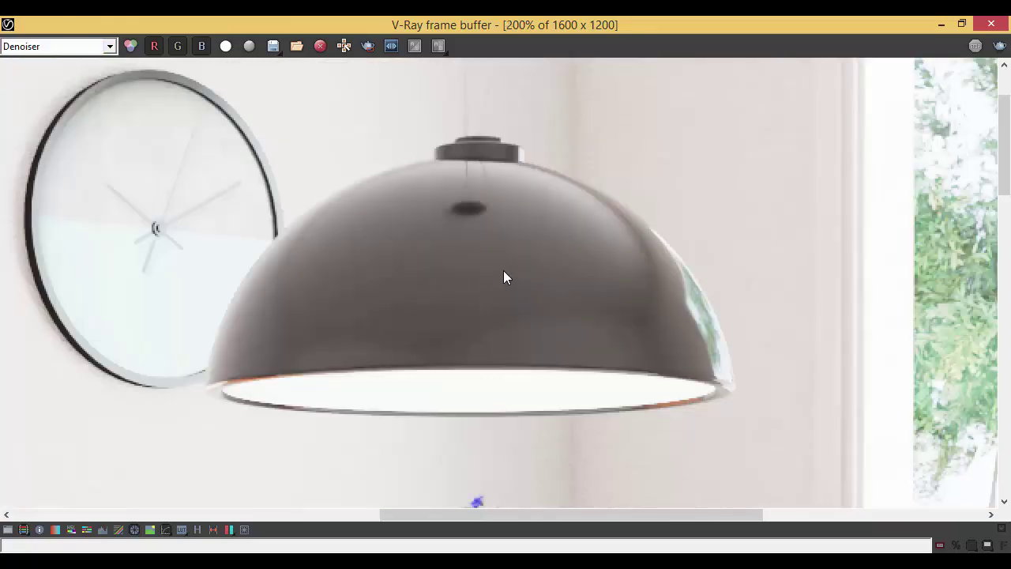
scroll(515, 286, down, 1)
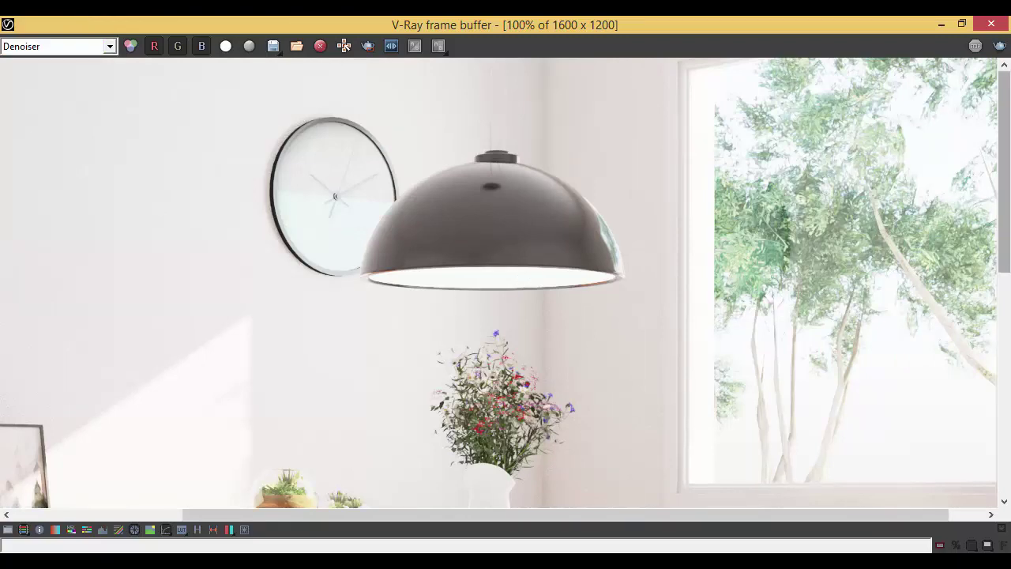
scroll(816, 254, down, 1)
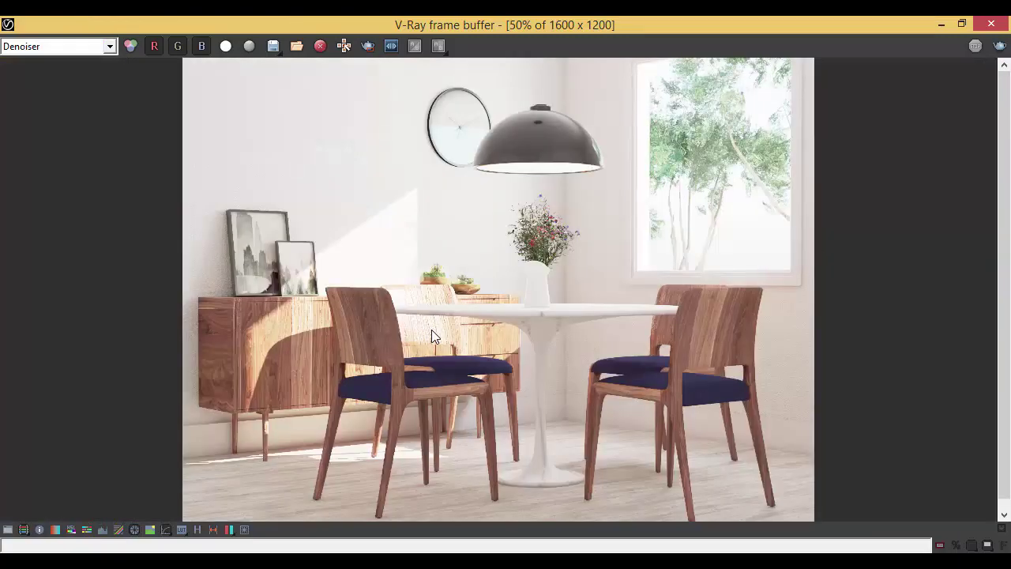
scroll(407, 339, up, 1)
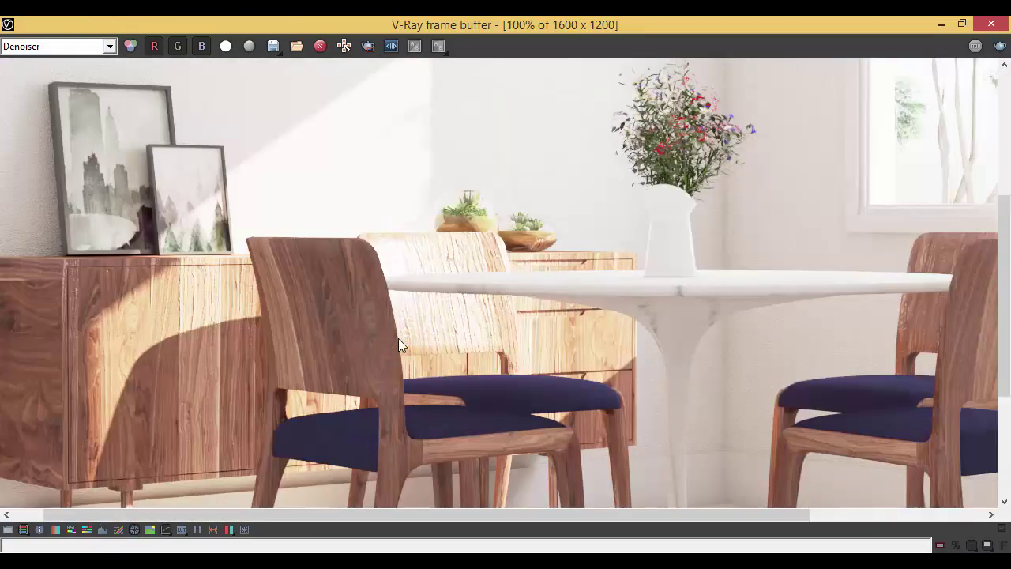
scroll(409, 349, down, 1)
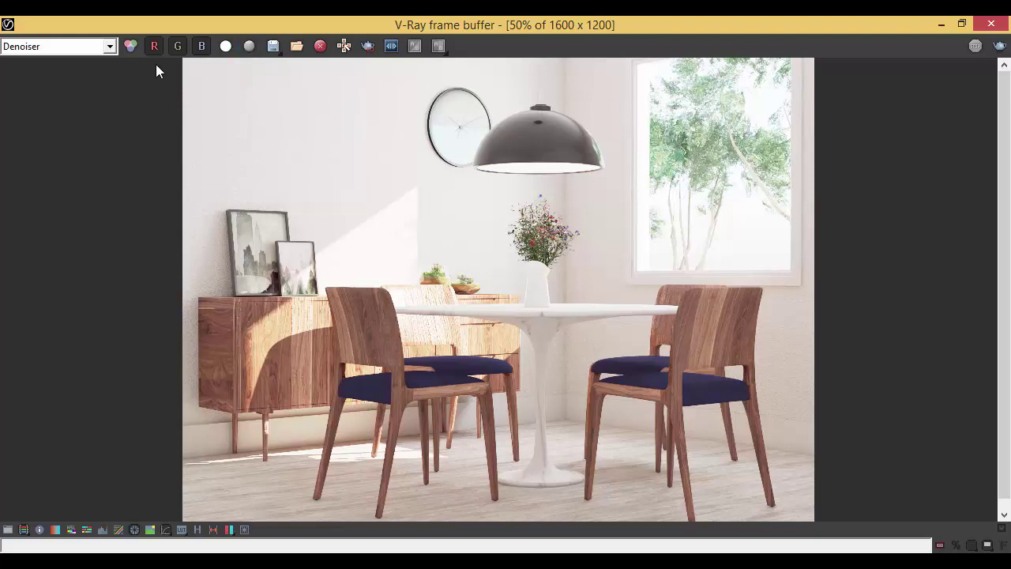
- Switch the displayed render channel back to RGB color, checking the list of available channels
click(87, 47)
click(56, 61)
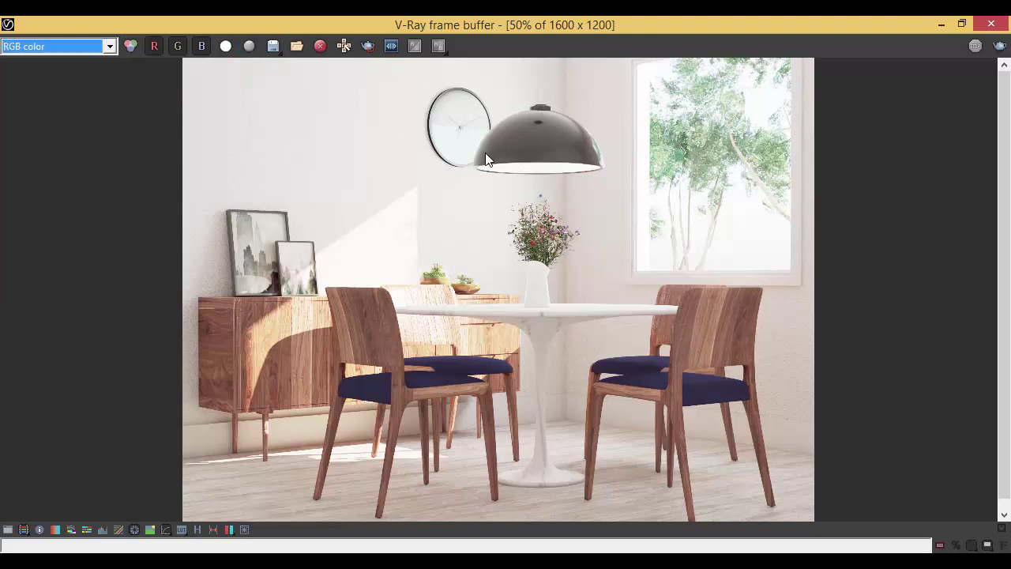
click(66, 47)
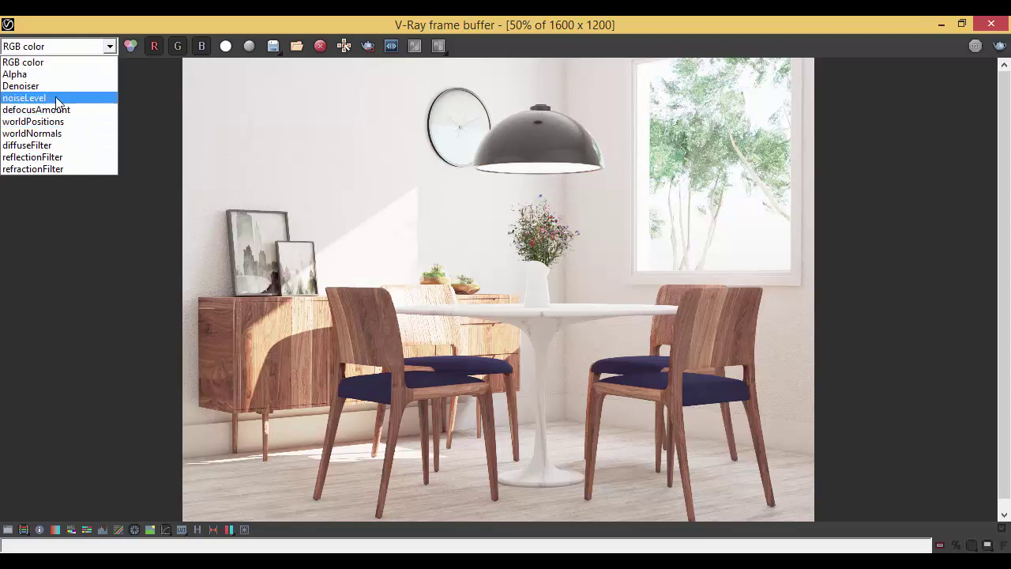
click(78, 60)
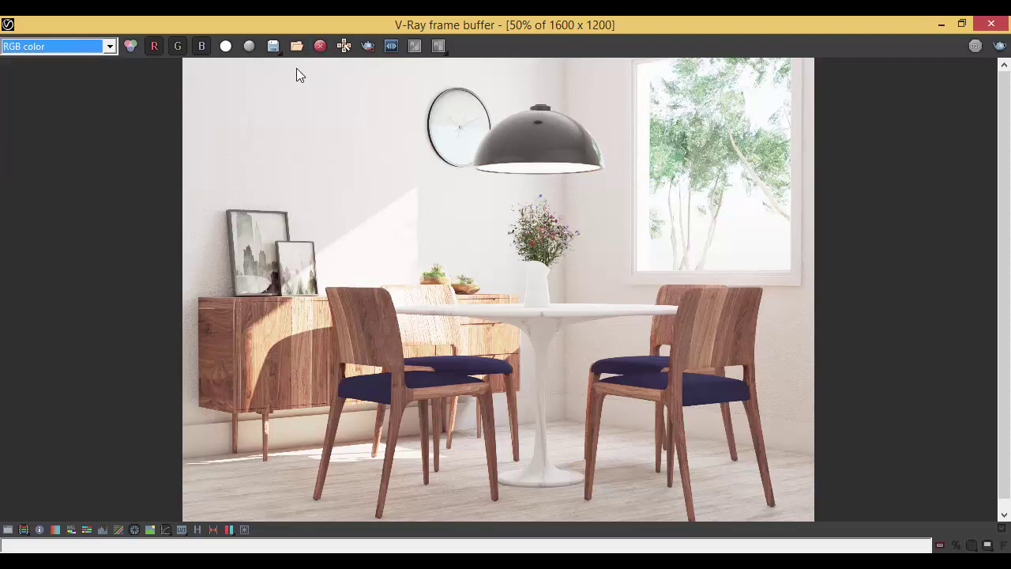
- Save all image channels of the render as JPEG files named "jantar" in the estudo folder
click(273, 46)
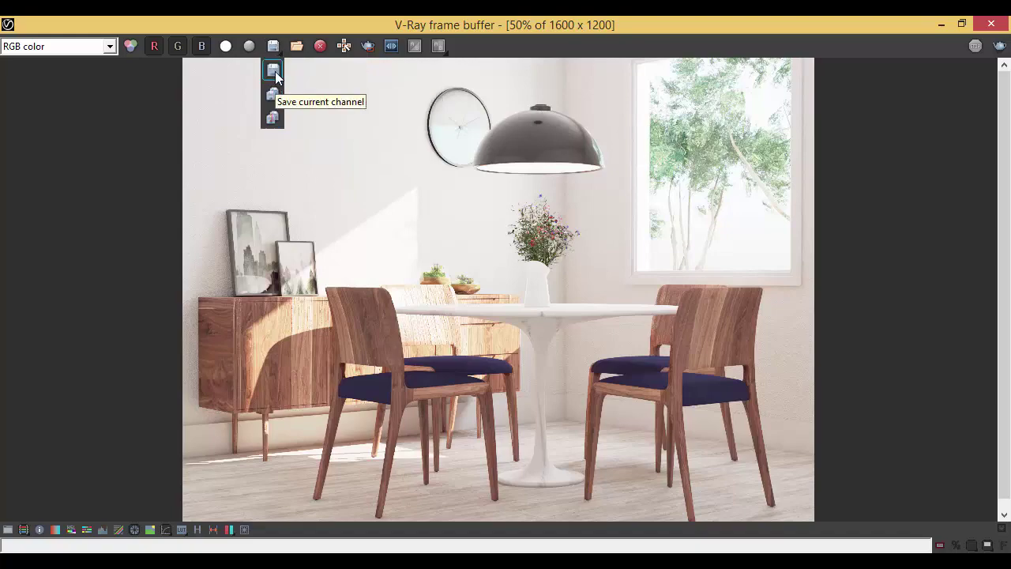
click(271, 95)
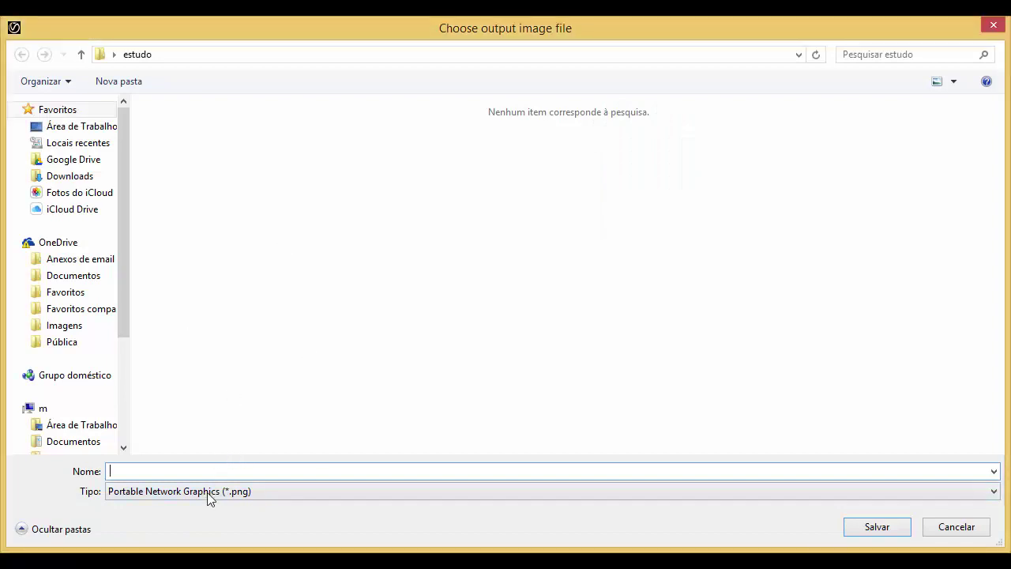
click(207, 491)
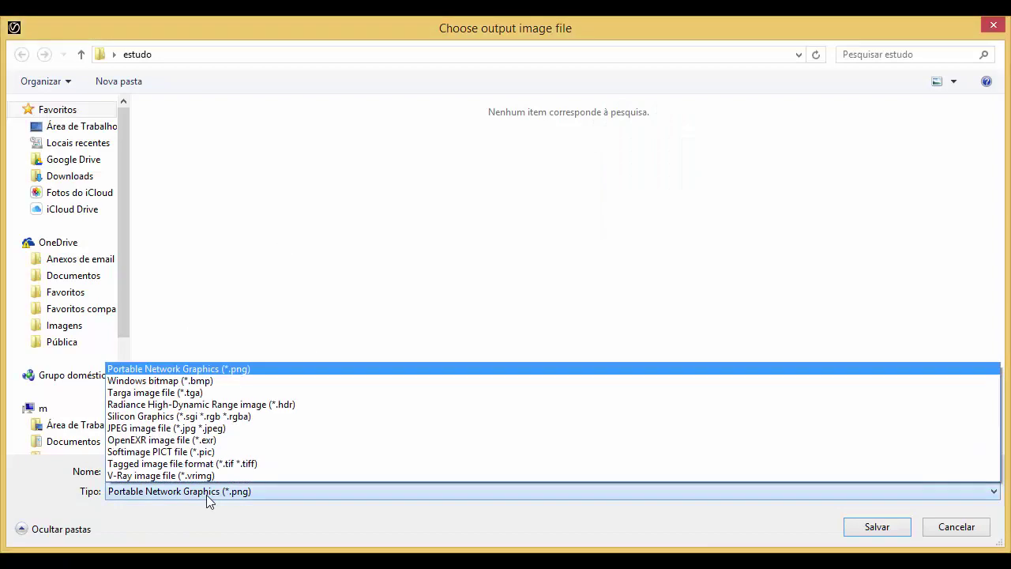
click(237, 427)
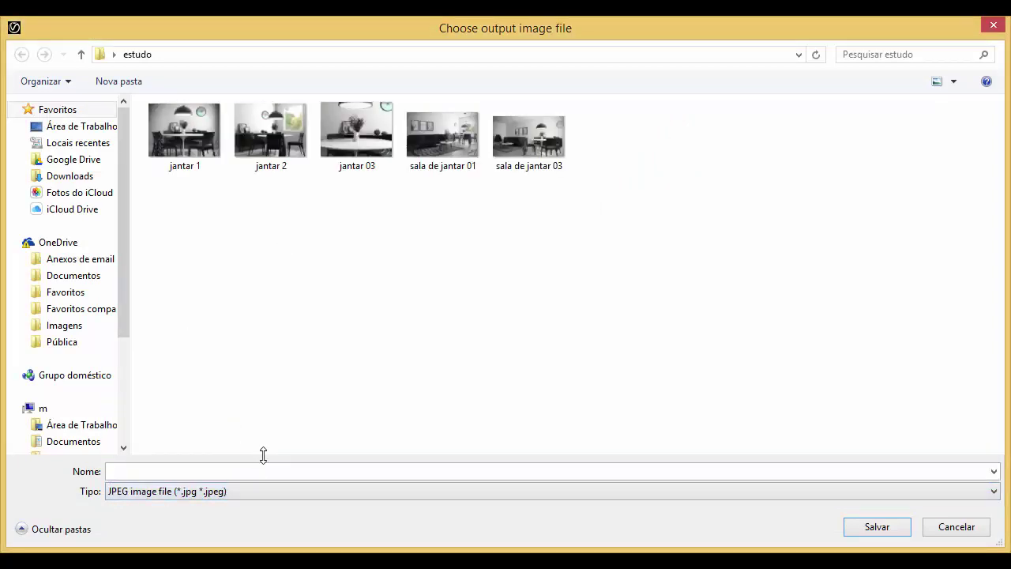
click(235, 470)
text(janta)
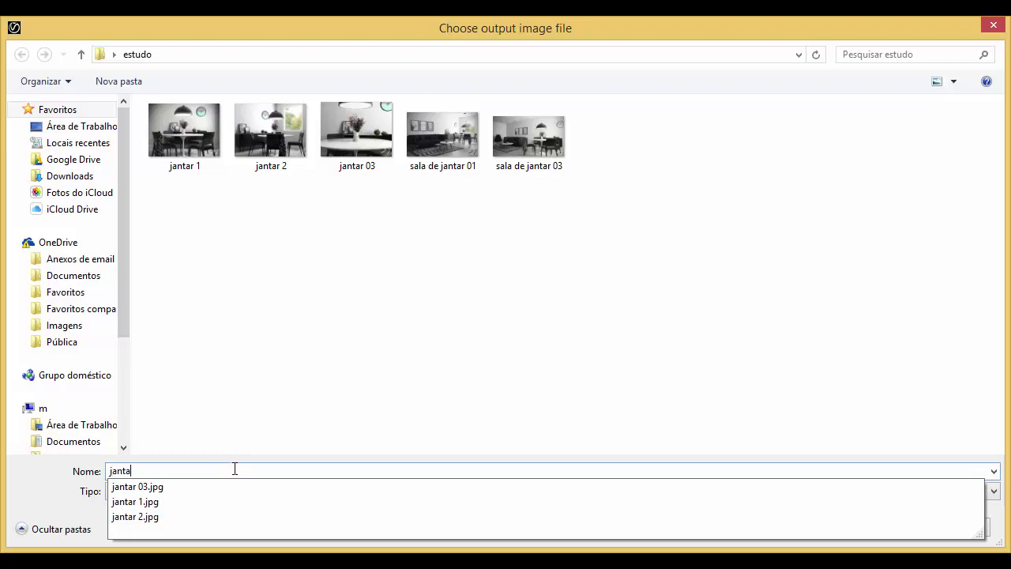
text(r)
key(Return)
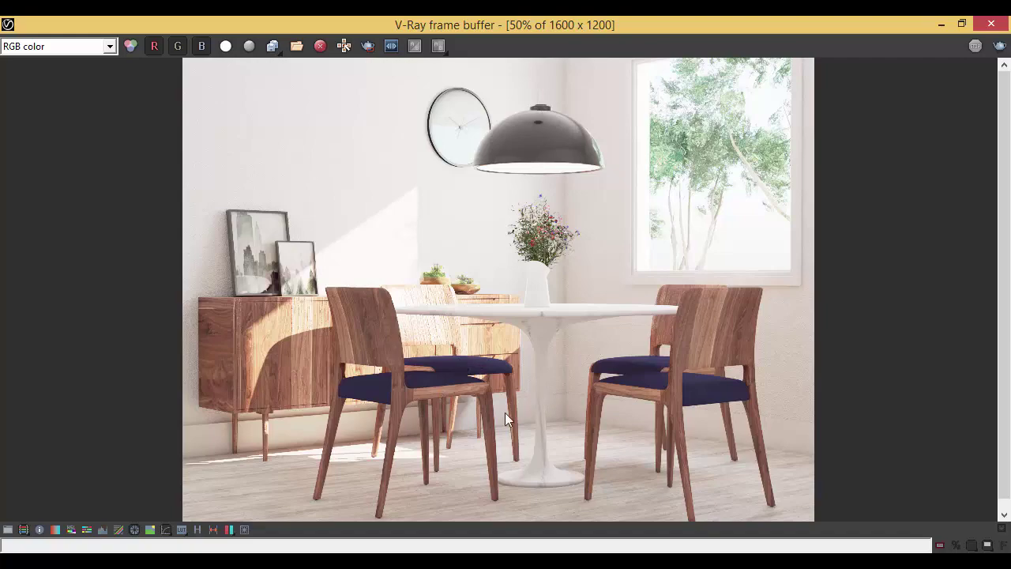
- Close the frame buffer and browse the render elements that can be added in the V-Ray settings
click(991, 24)
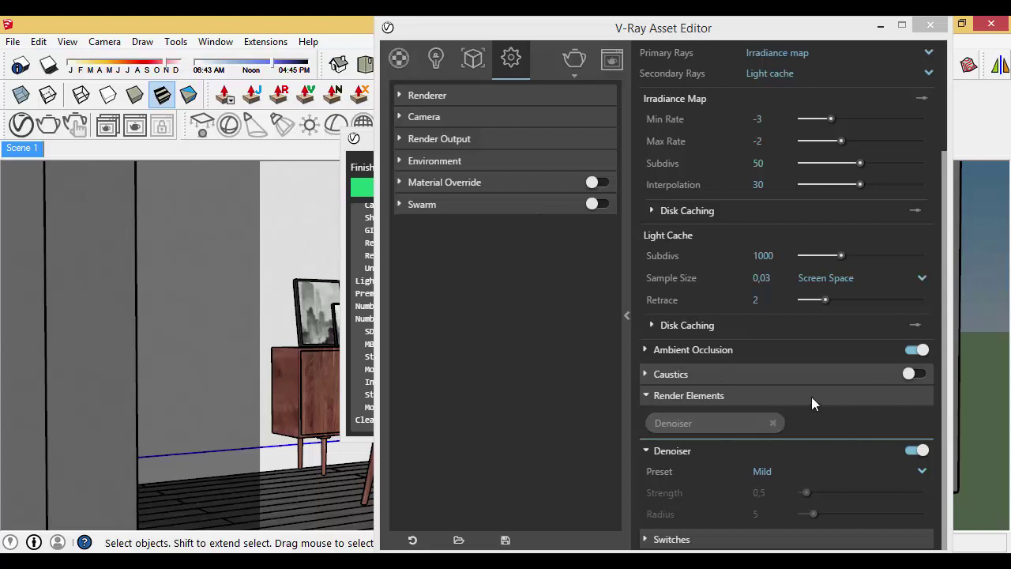
click(815, 422)
scroll(849, 288, down, 8)
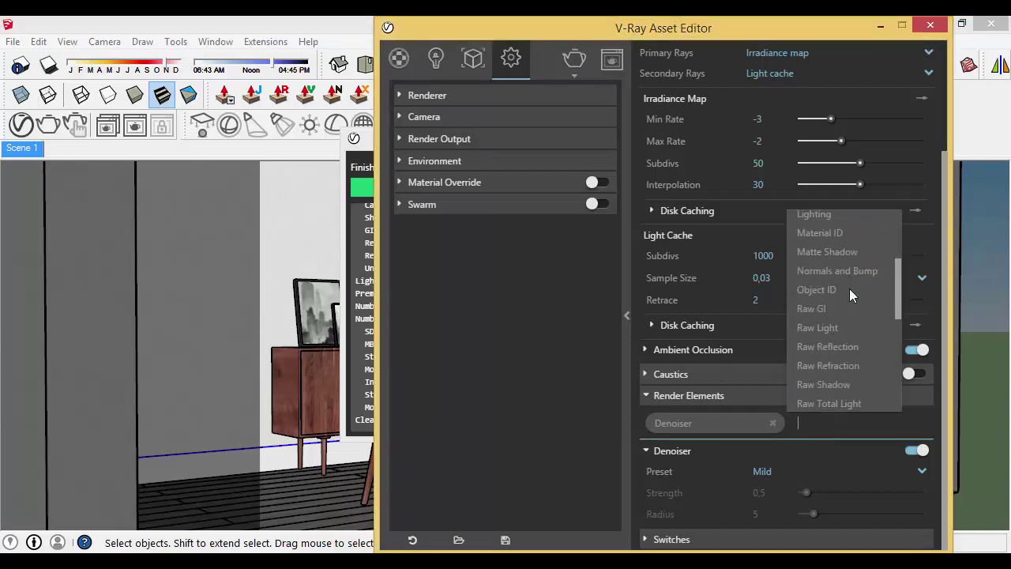
scroll(824, 345, up, 8)
scroll(827, 339, down, 5)
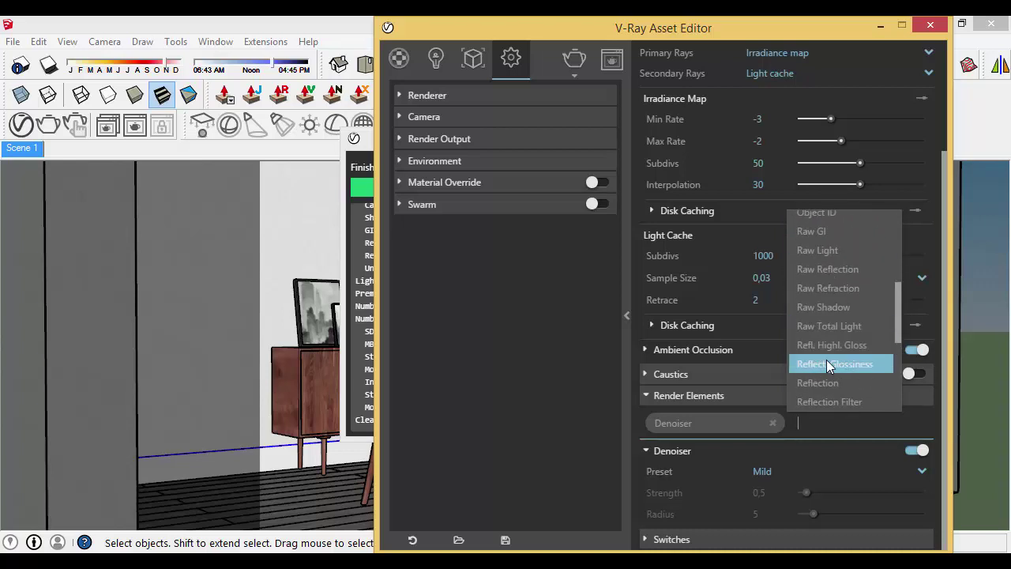
scroll(837, 354, up, 4)
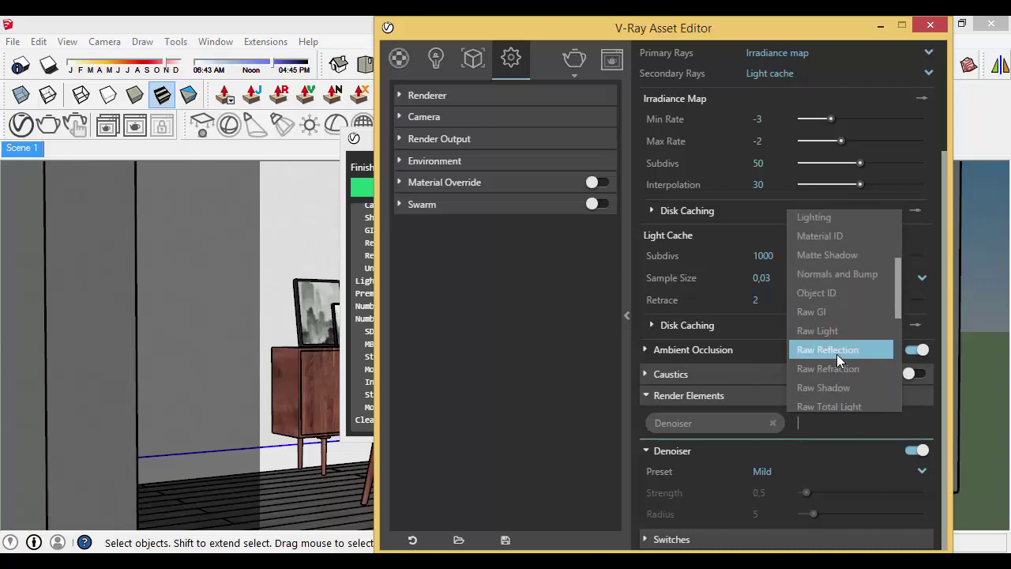
click(584, 353)
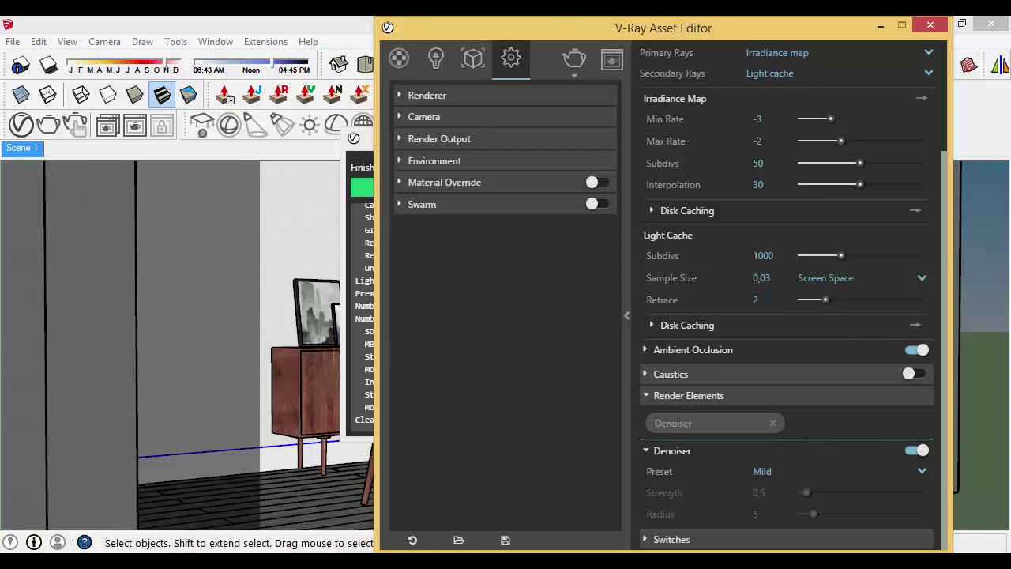
- Open the saved jantar image from the estudo folder and examine the table, flowers, lamp and clock up close
click(93, 560)
drag(847, 275, 845, 402)
double_click(612, 377)
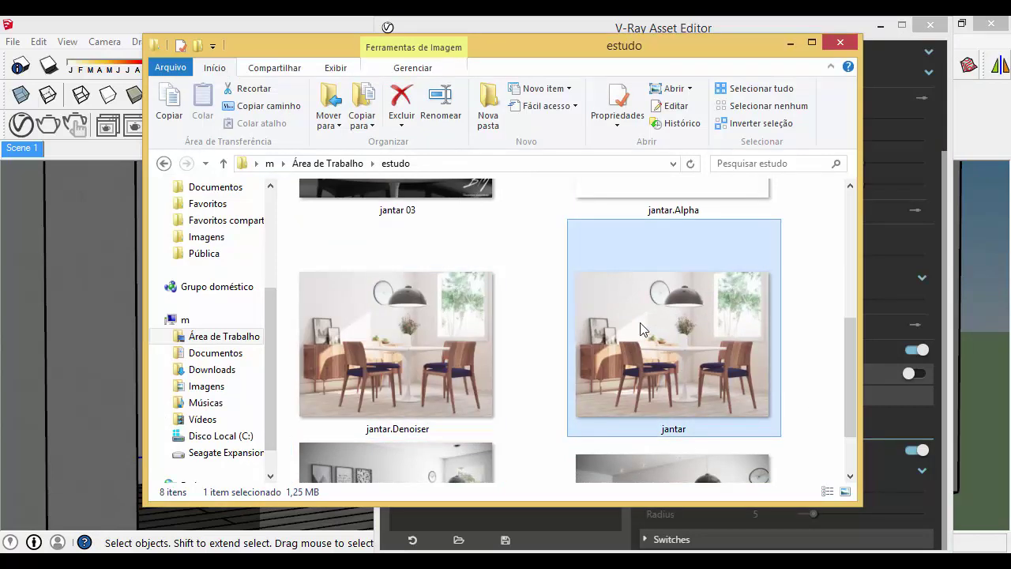
scroll(485, 257, up, 2)
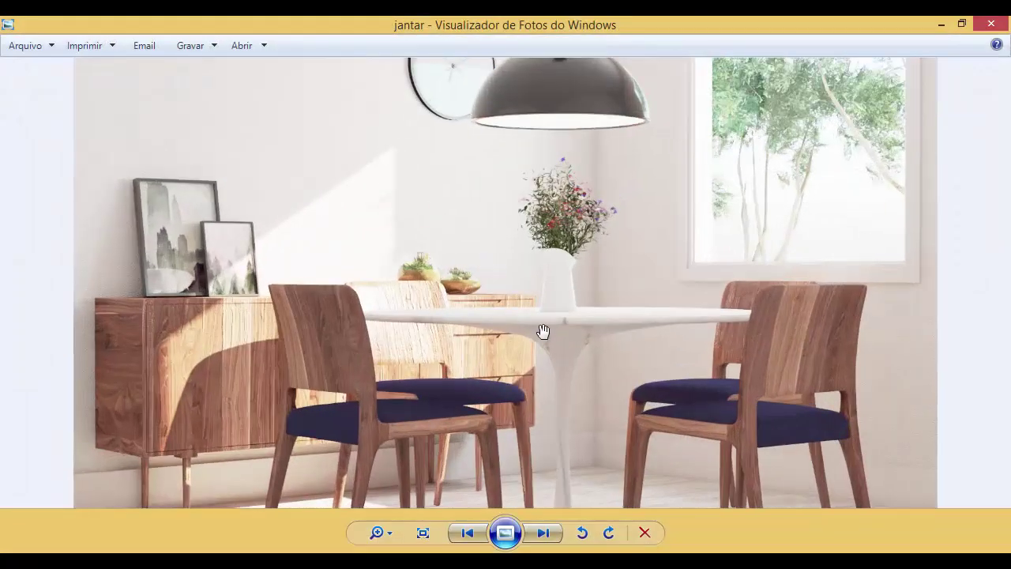
scroll(542, 332, up, 1)
drag(648, 270, 667, 456)
scroll(595, 142, up, 1)
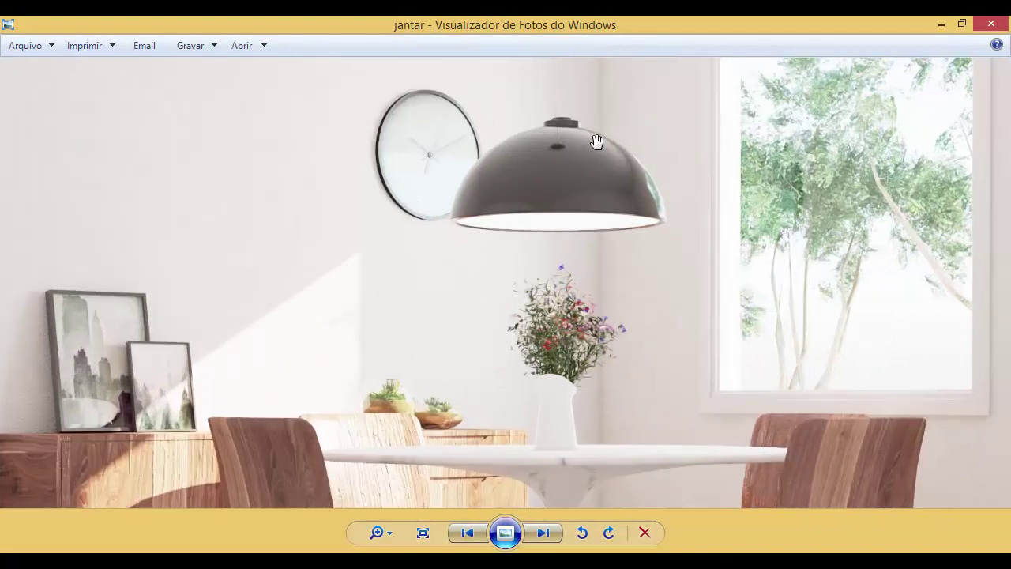
- Show the saved jantar.Denoiser image and examine its chairs, floor, pendant lamp and window up close
click(459, 526)
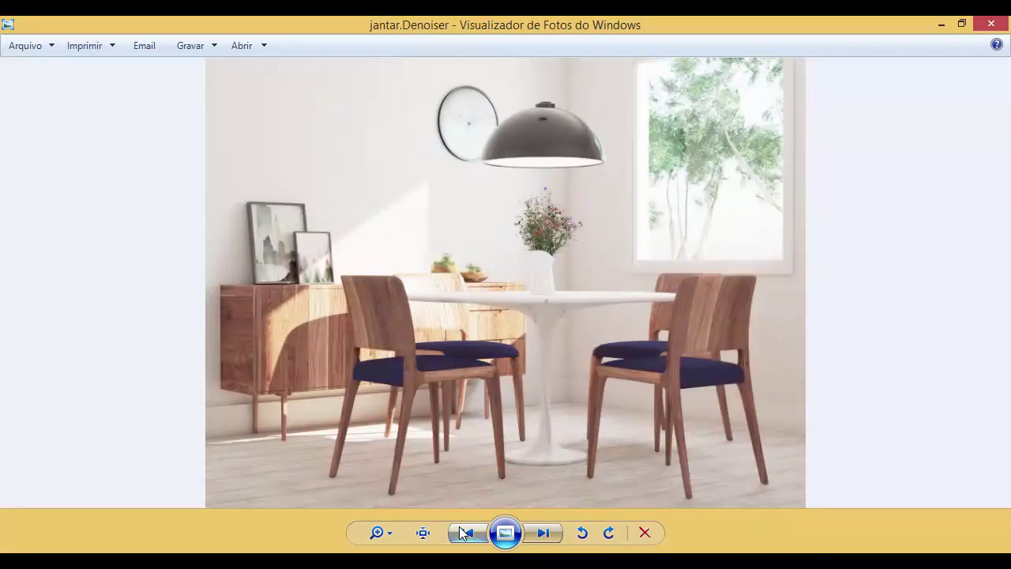
scroll(553, 240, up, 1)
scroll(524, 307, up, 1)
scroll(625, 135, up, 1)
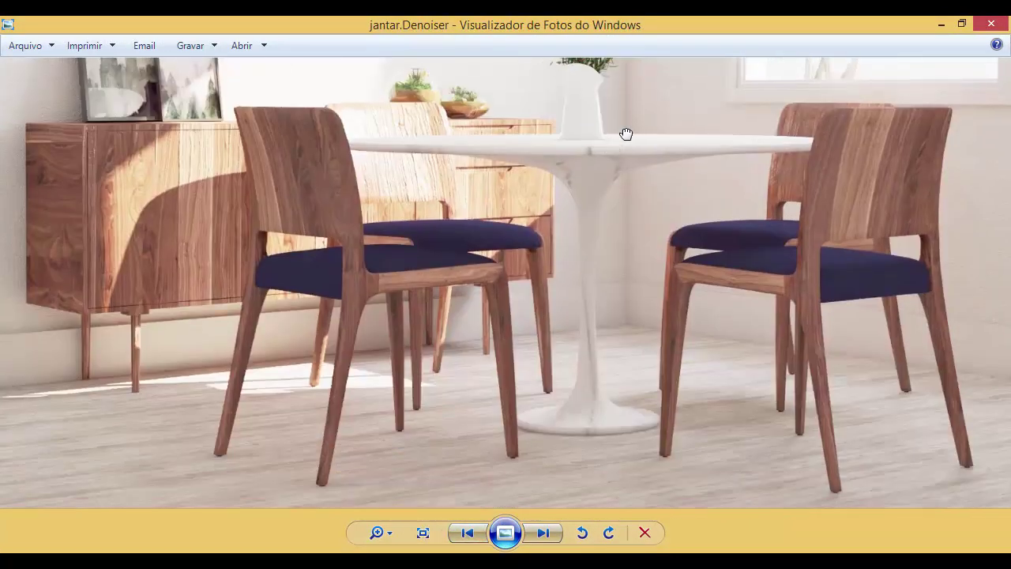
scroll(671, 94, down, 1)
scroll(608, 307, down, 1)
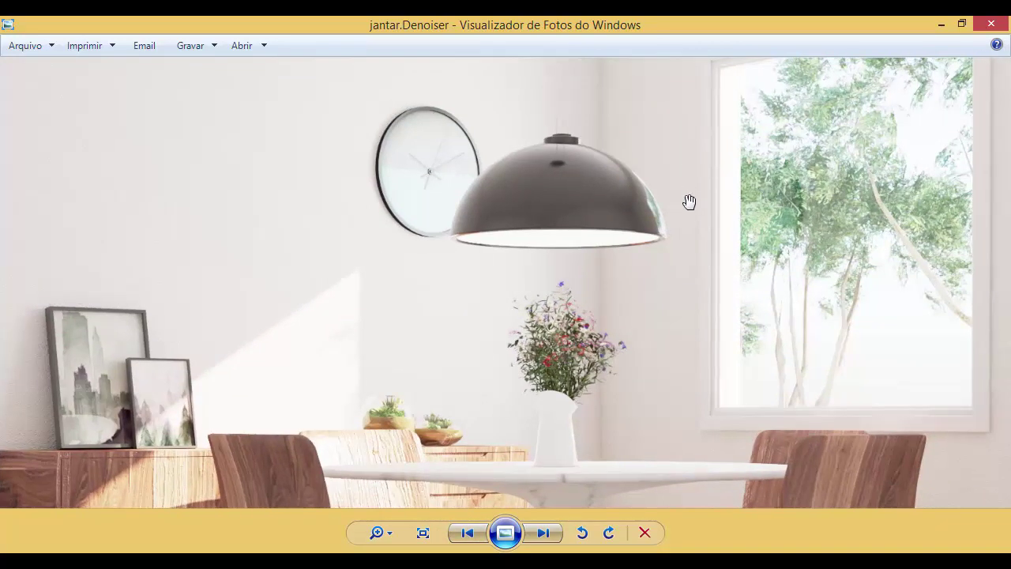
scroll(688, 201, down, 1)
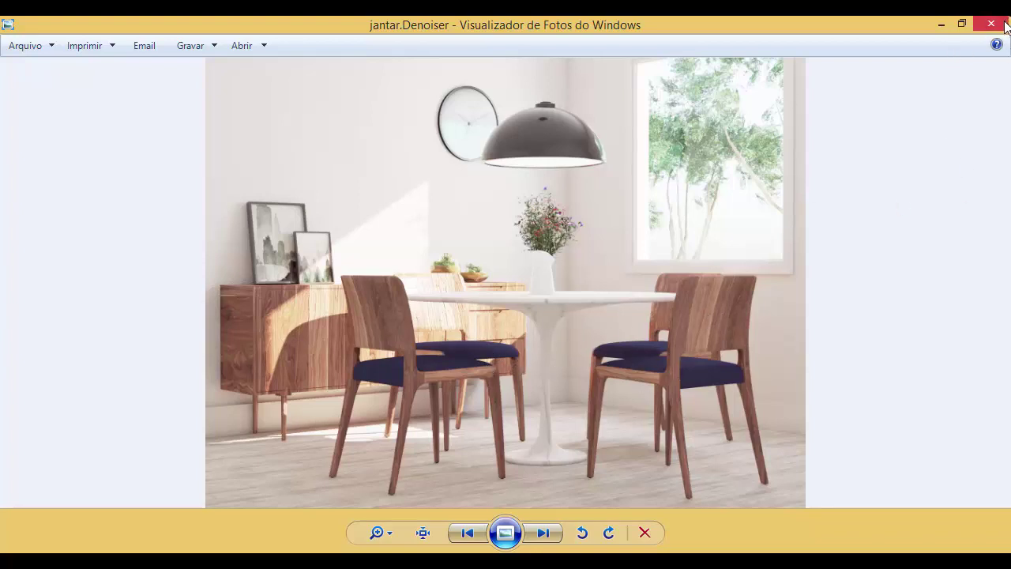
- Check the upper part of the denoised image once more at a closer zoom and close the photo viewer
scroll(385, 382, up, 1)
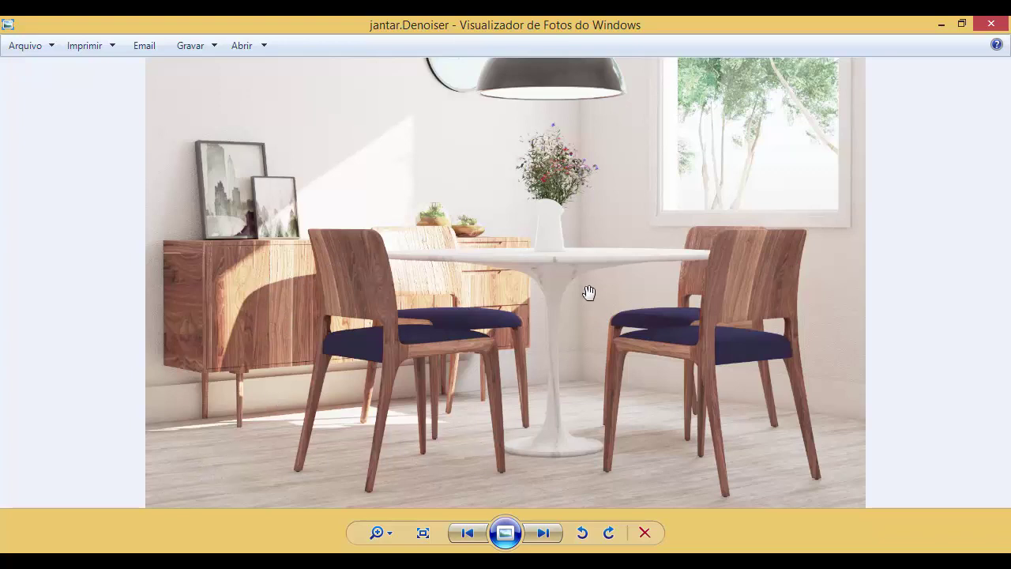
drag(565, 379, 564, 469)
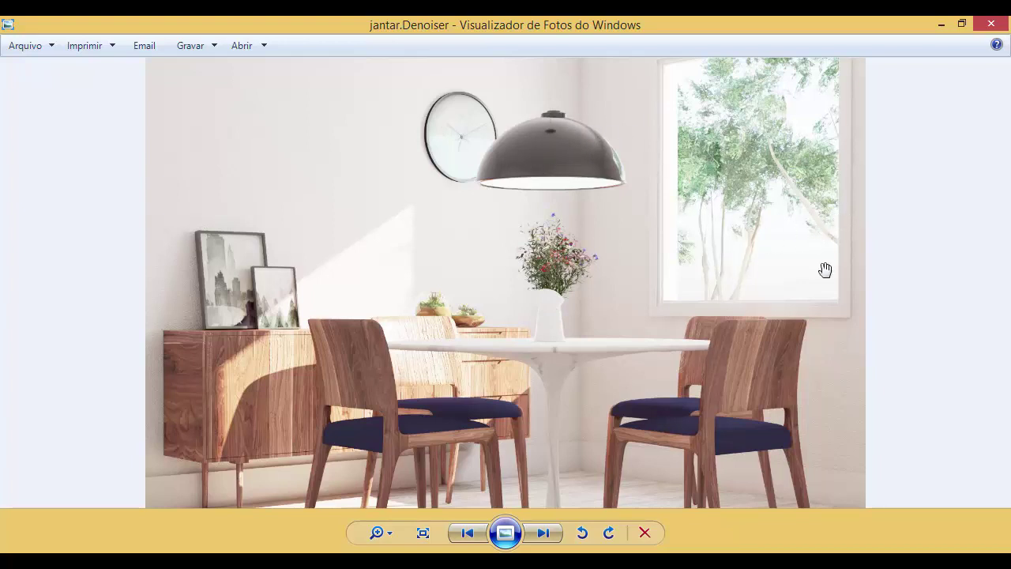
scroll(729, 297, down, 1)
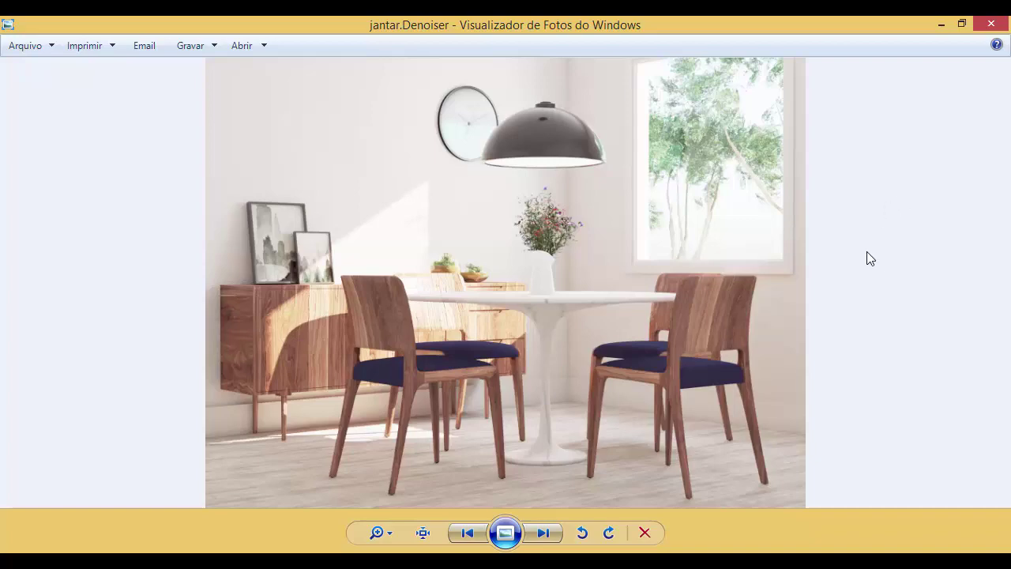
click(990, 23)
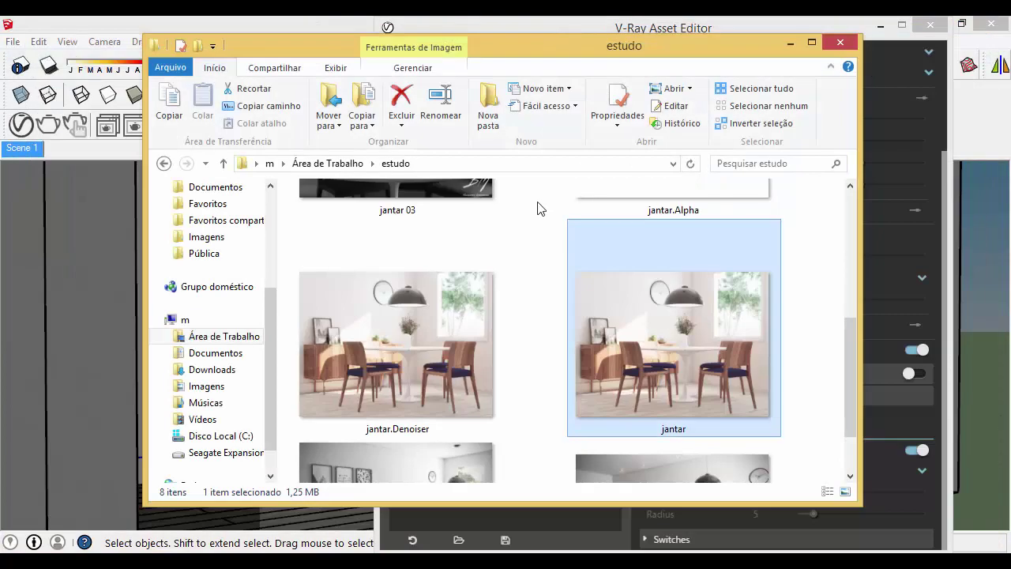
- Look through the other images in the estudo folder and open the jantar 1 image for viewing
click(528, 318)
drag(853, 373, 867, 244)
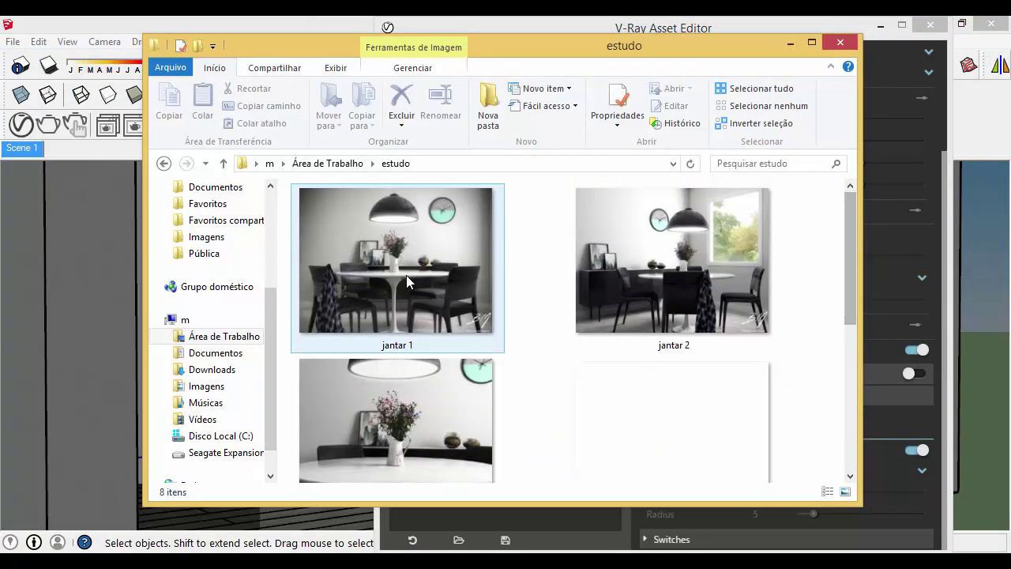
scroll(579, 377, down, 4)
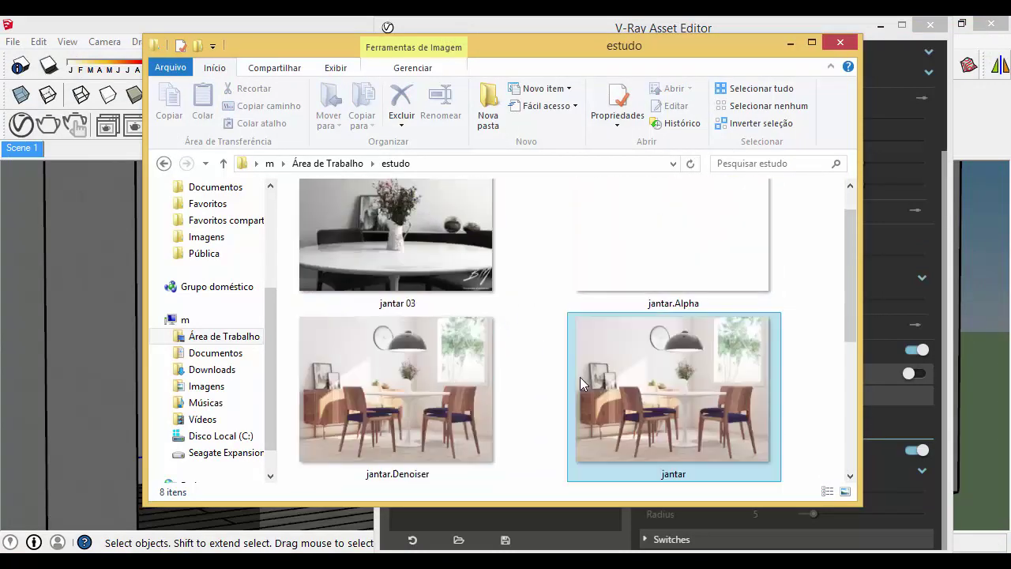
scroll(455, 310, up, 2)
scroll(454, 304, up, 2)
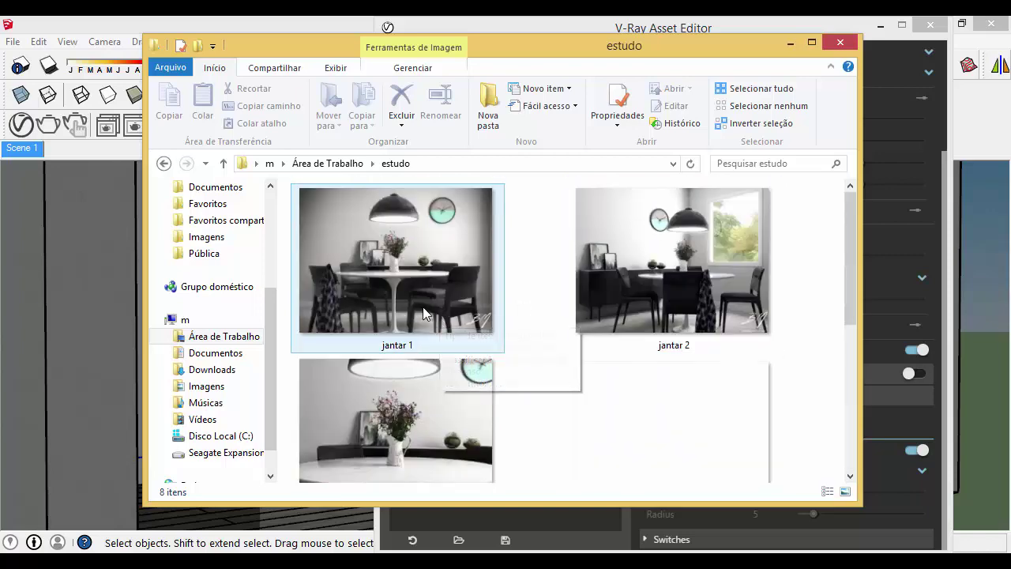
double_click(414, 284)
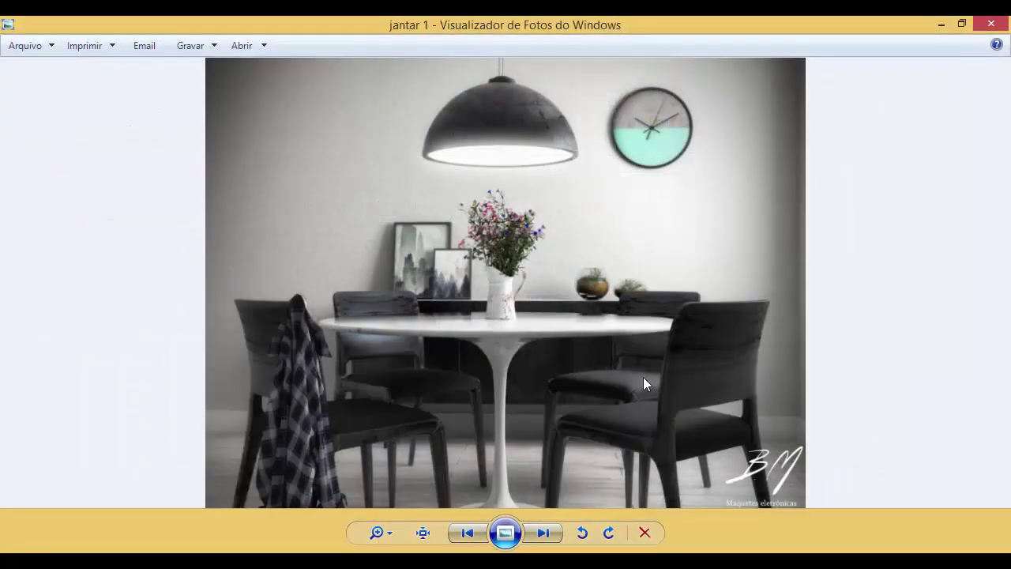
- Examine the table, vase of flowers, pendant lamp and wall clock in the jantar 1 image up close
scroll(537, 372, up, 3)
scroll(544, 351, down, 1)
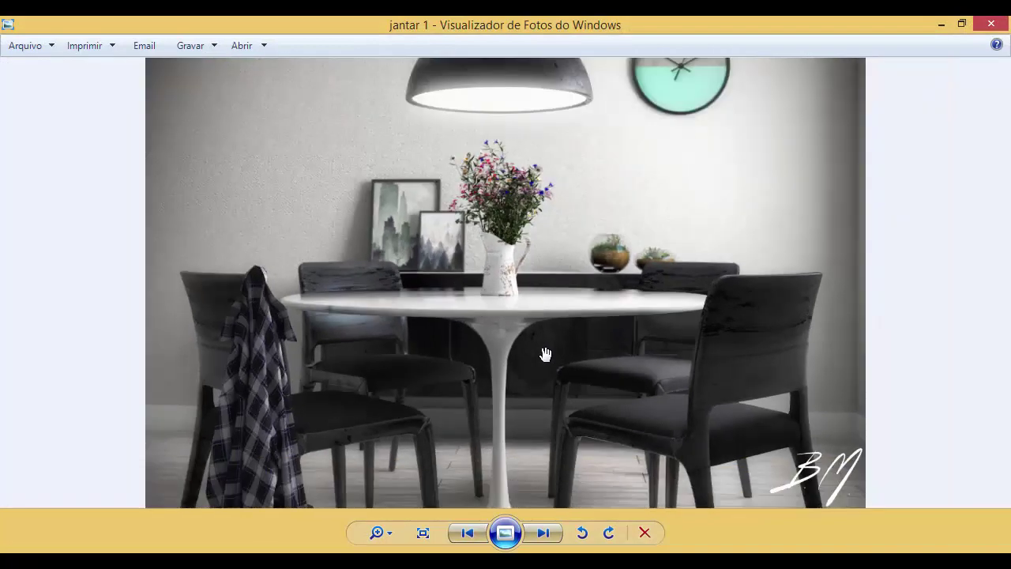
scroll(544, 356, up, 1)
scroll(505, 297, up, 2)
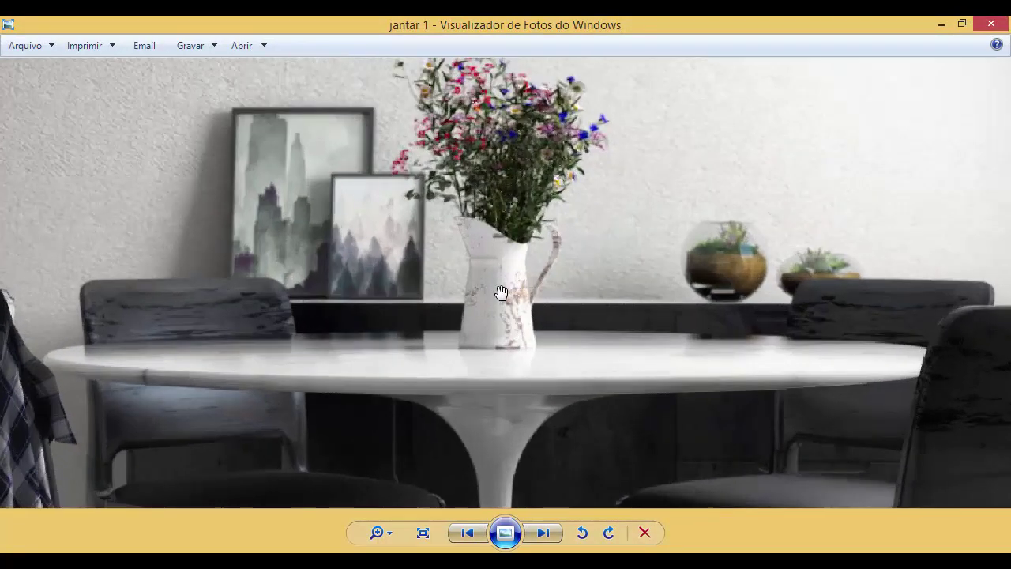
scroll(512, 276, down, 3)
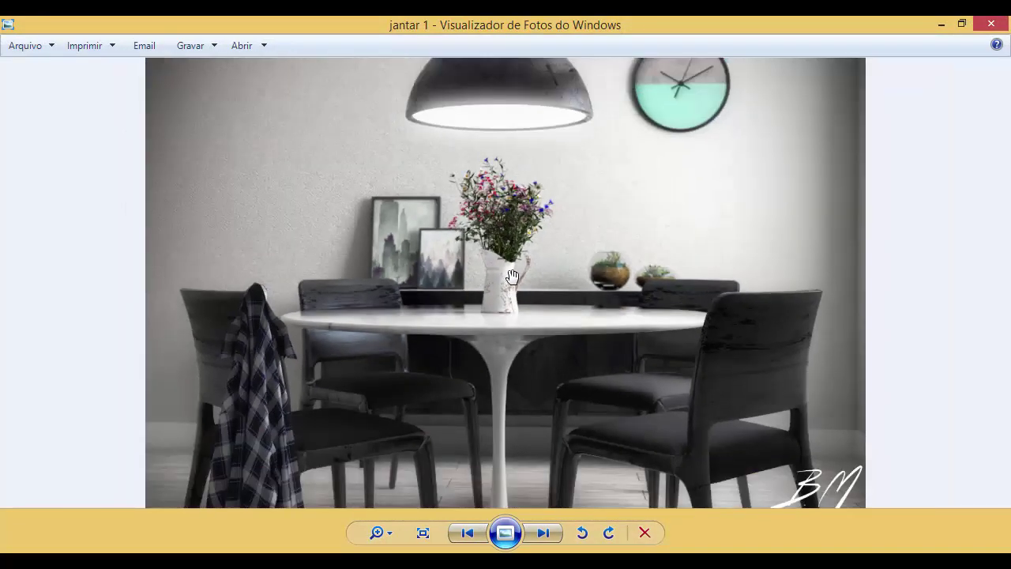
scroll(488, 110, up, 1)
scroll(488, 106, up, 1)
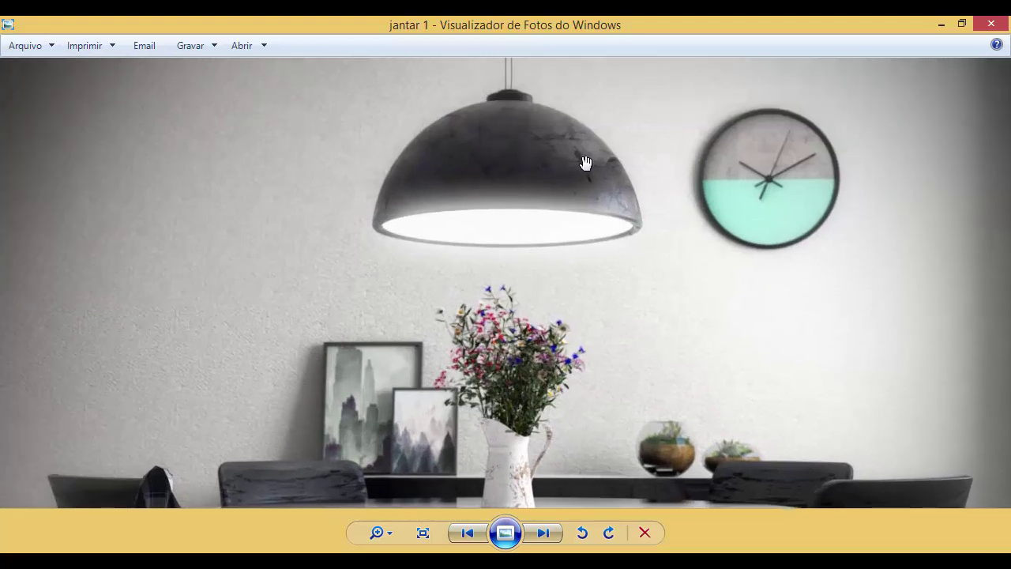
scroll(466, 221, down, 1)
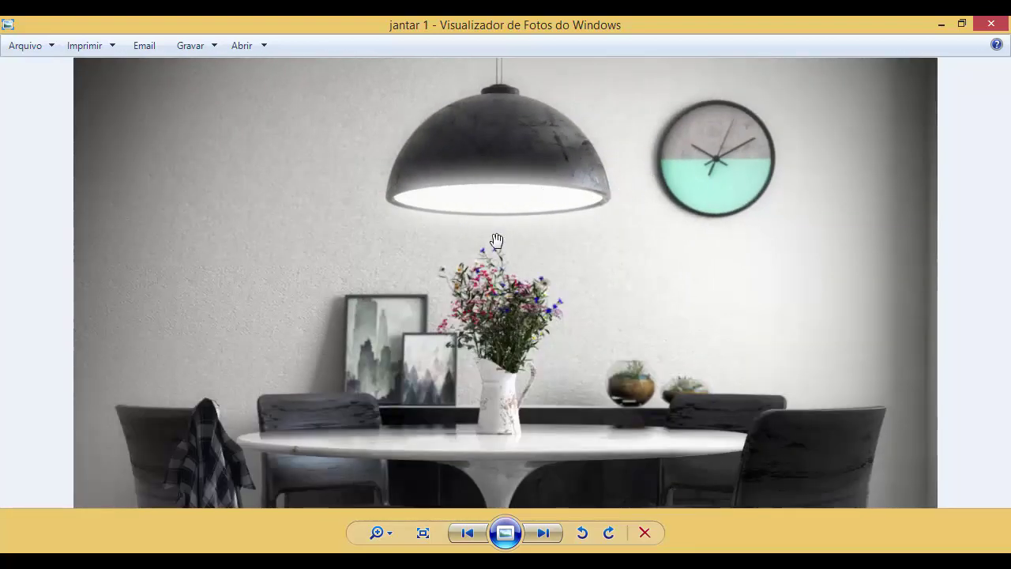
scroll(574, 315, up, 1)
scroll(604, 306, up, 1)
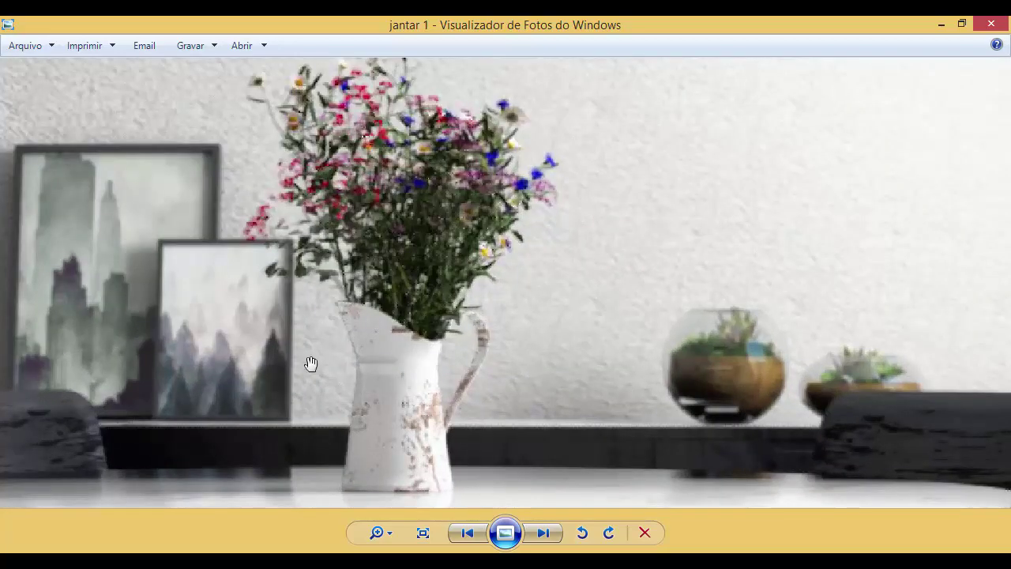
- Examine the framed pictures, draped plaid shirt, chairs and floor in the jantar 1 image up close
scroll(372, 326, down, 1)
scroll(500, 334, down, 2)
scroll(271, 431, up, 2)
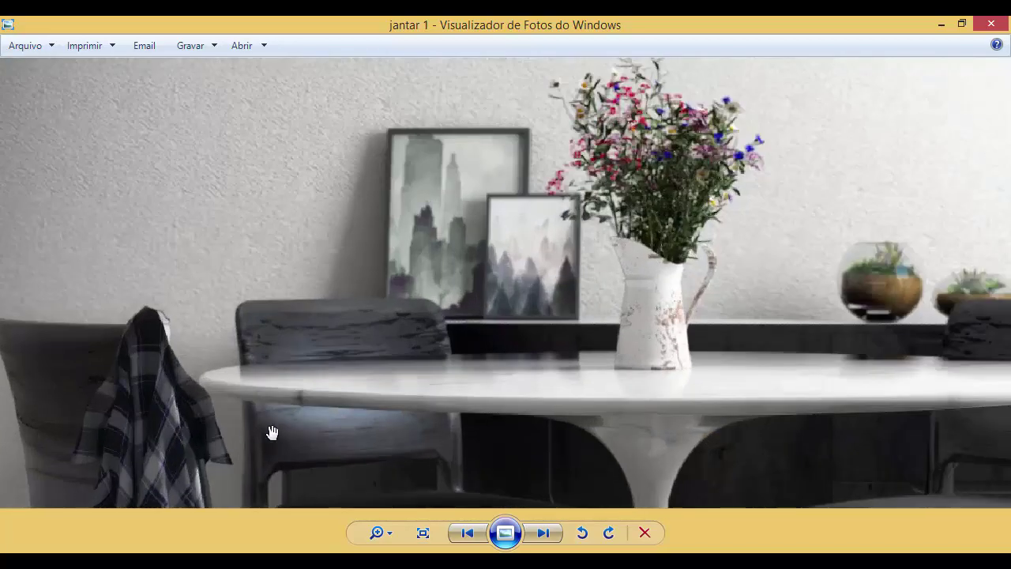
drag(368, 237, 519, 166)
drag(496, 314, 500, 210)
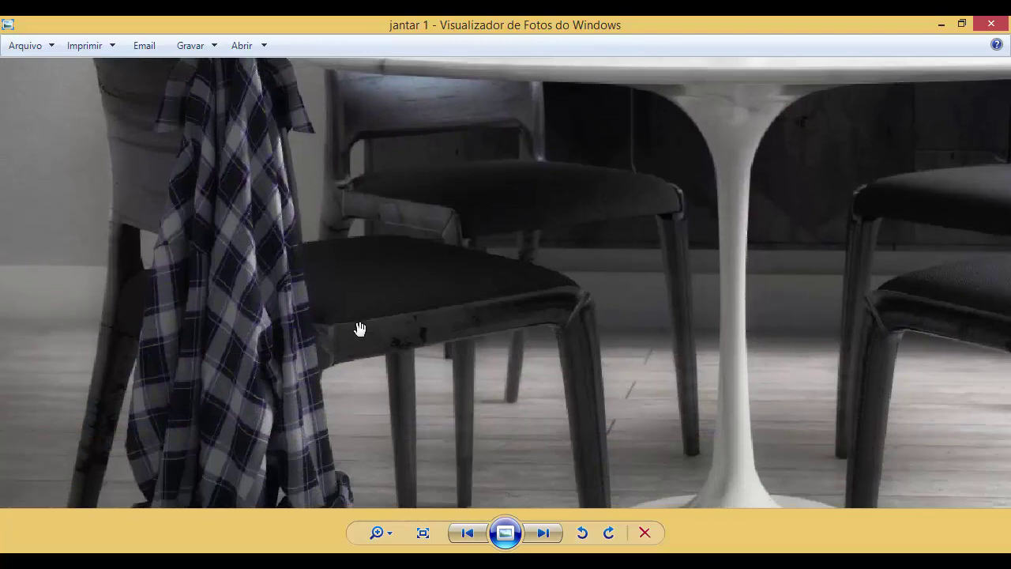
scroll(414, 260, down, 1)
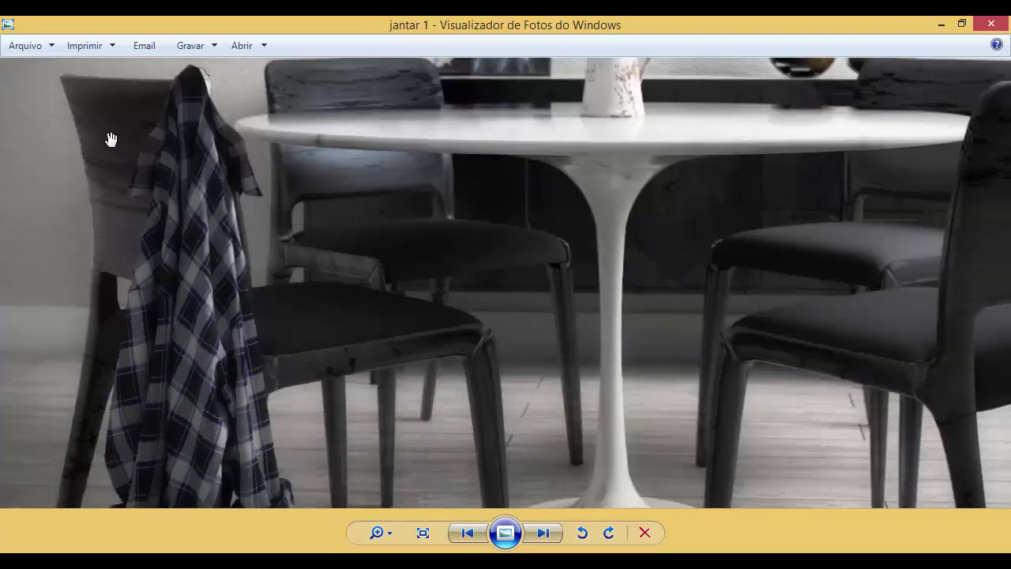
scroll(119, 215, down, 1)
scroll(374, 241, down, 1)
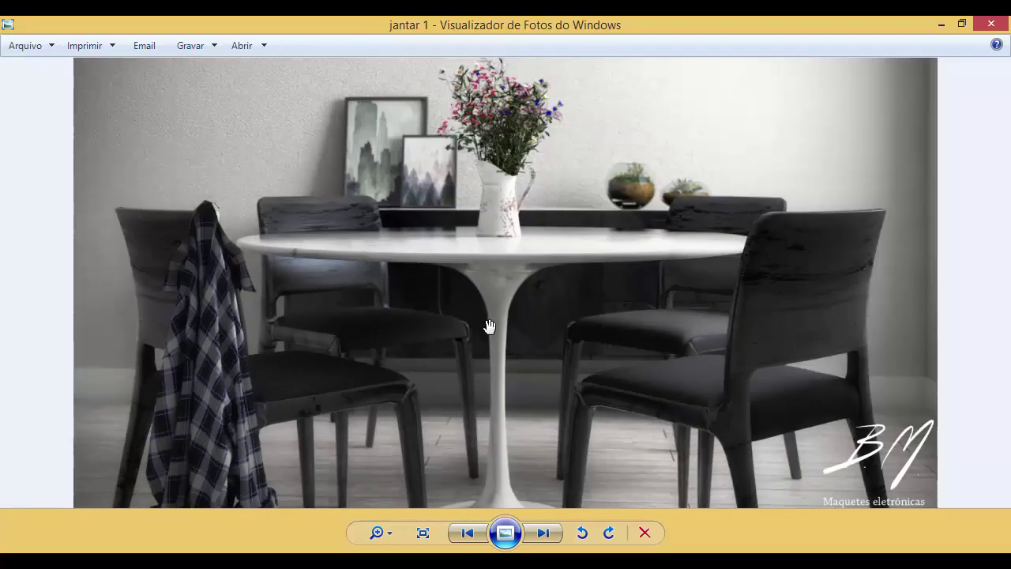
- Show the jantar 2 image and examine its sideboard, chairs and table up close
click(547, 533)
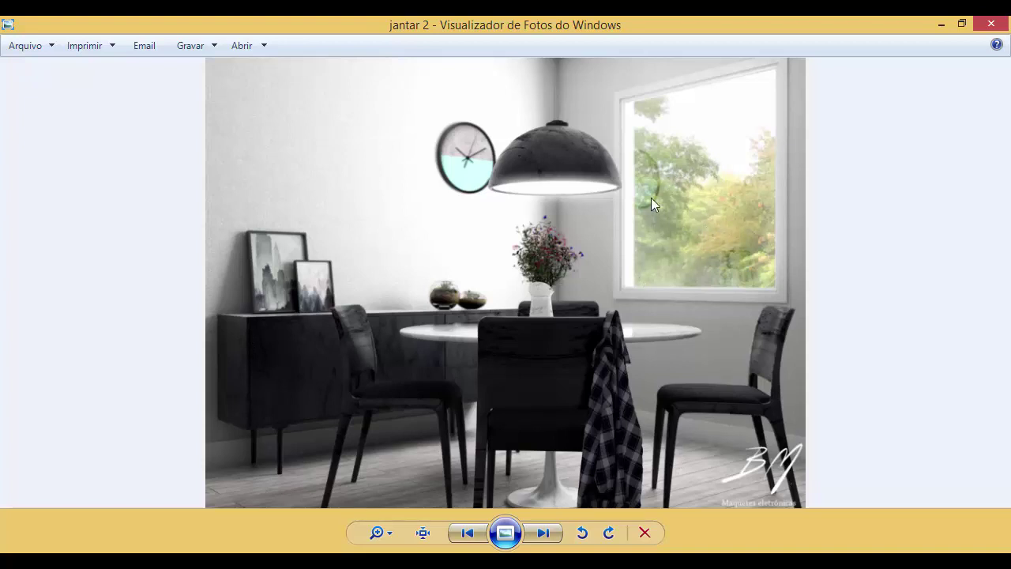
scroll(261, 432, up, 4)
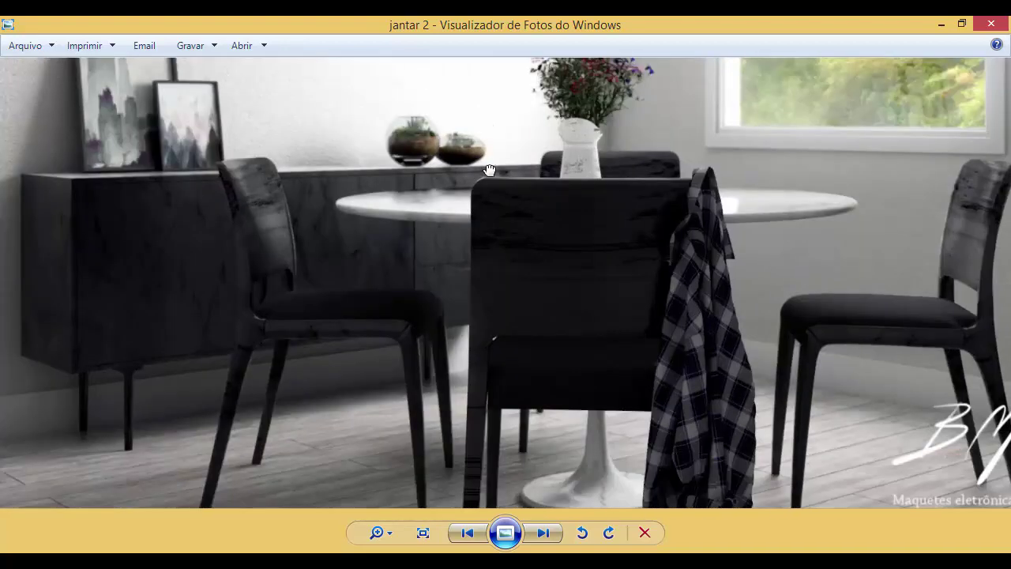
scroll(505, 431, down, 4)
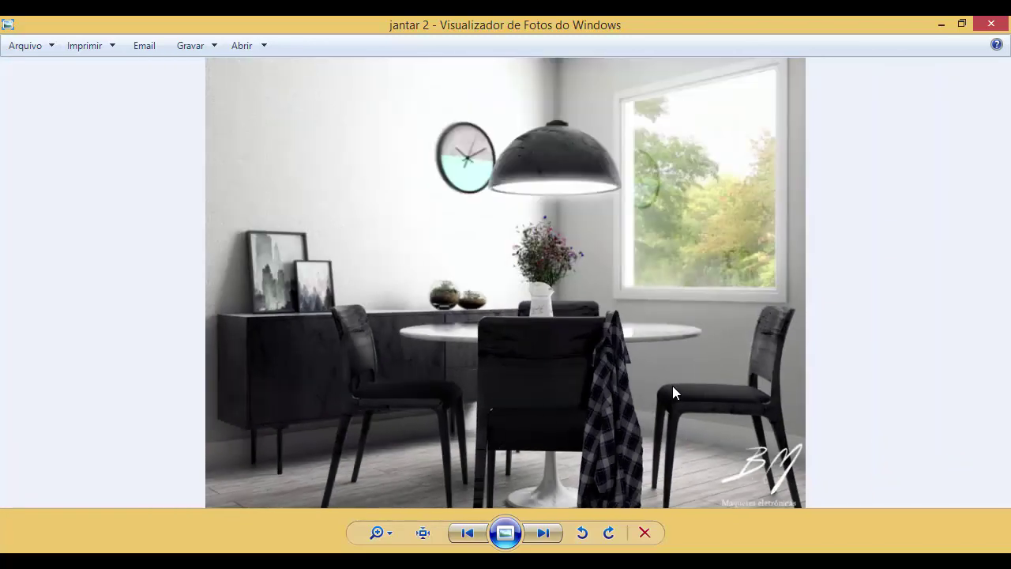
- Browse past jantar 2 to the jantar.Alpha image and close the photo viewer
click(549, 526)
click(549, 527)
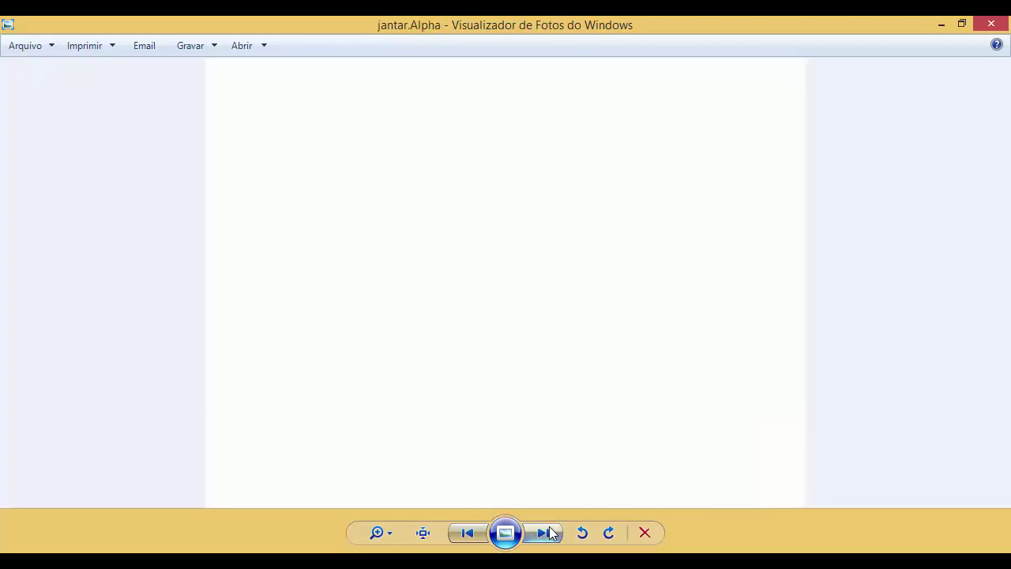
click(991, 24)
- Open the sala de jantar 01 image from the estudo folder and examine the living and dining room up close
scroll(665, 290, down, 5)
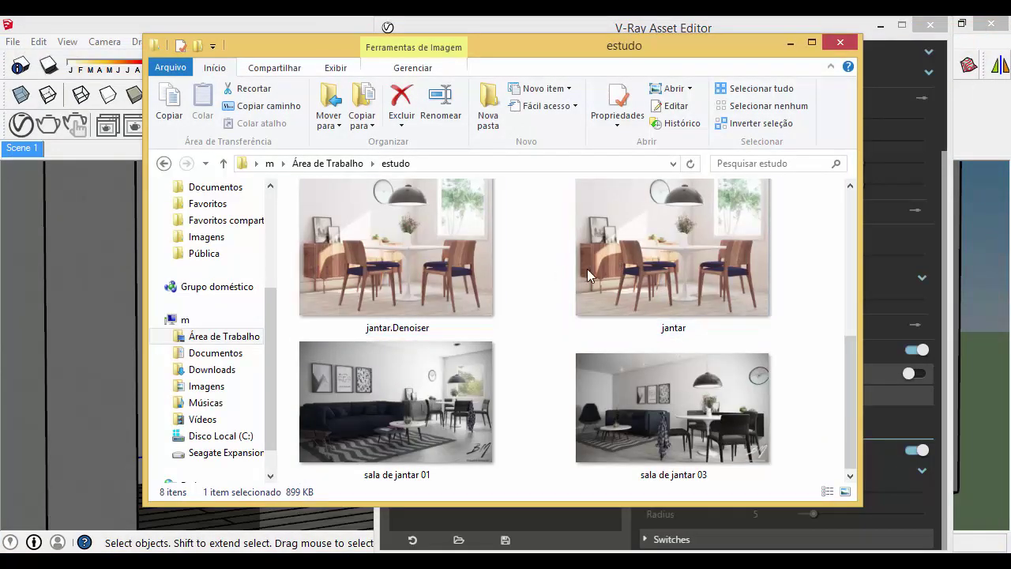
double_click(472, 413)
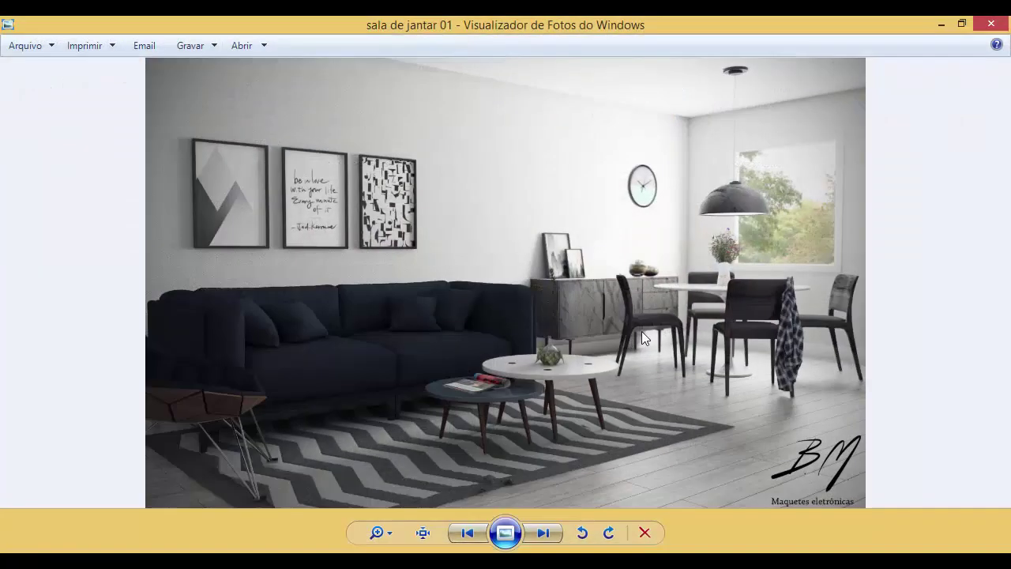
scroll(638, 340, up, 2)
scroll(693, 367, down, 2)
- Show the sala de jantar 03 image and close the photo viewer
key(Right)
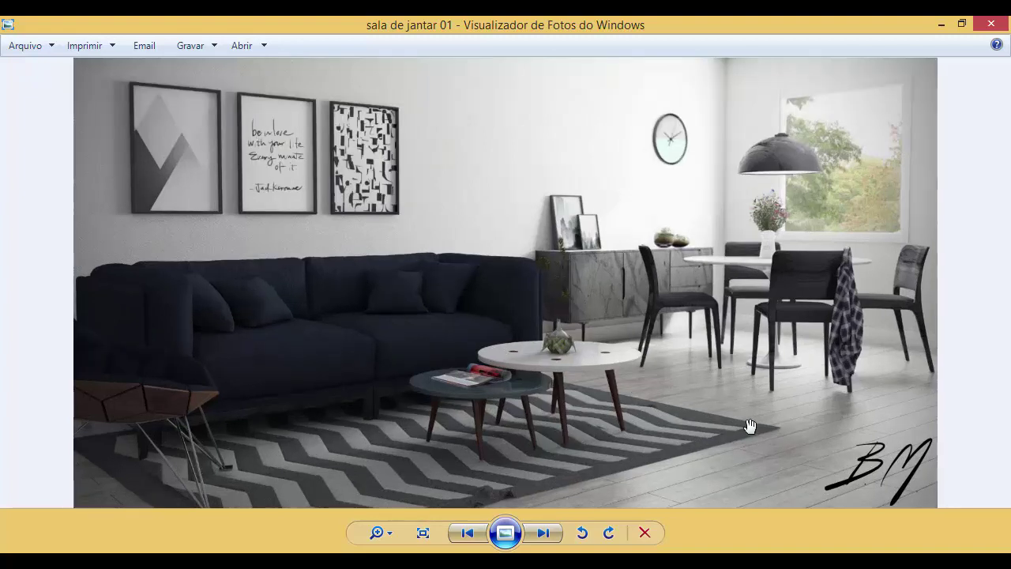
key(Right)
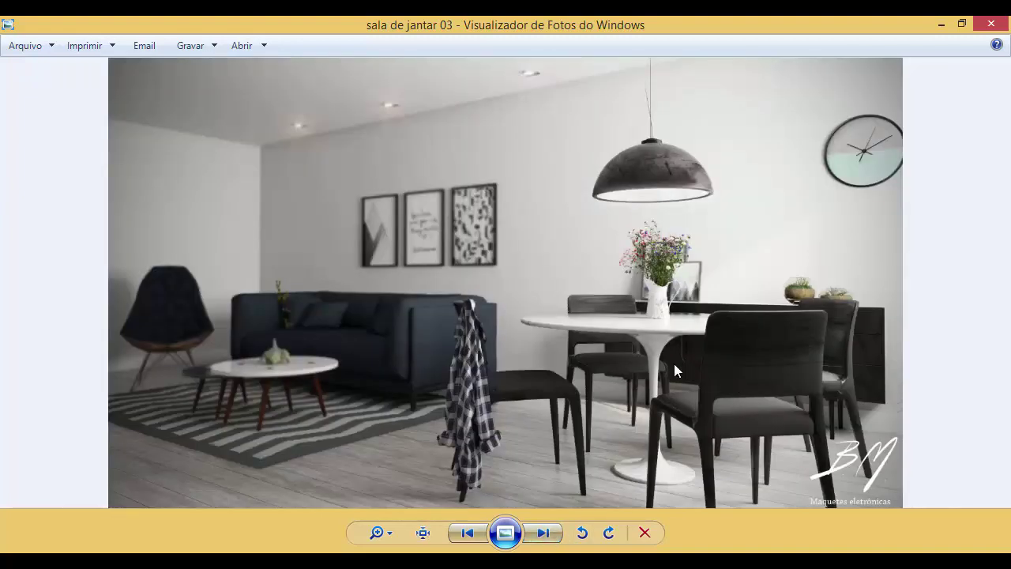
click(990, 24)
click(677, 294)
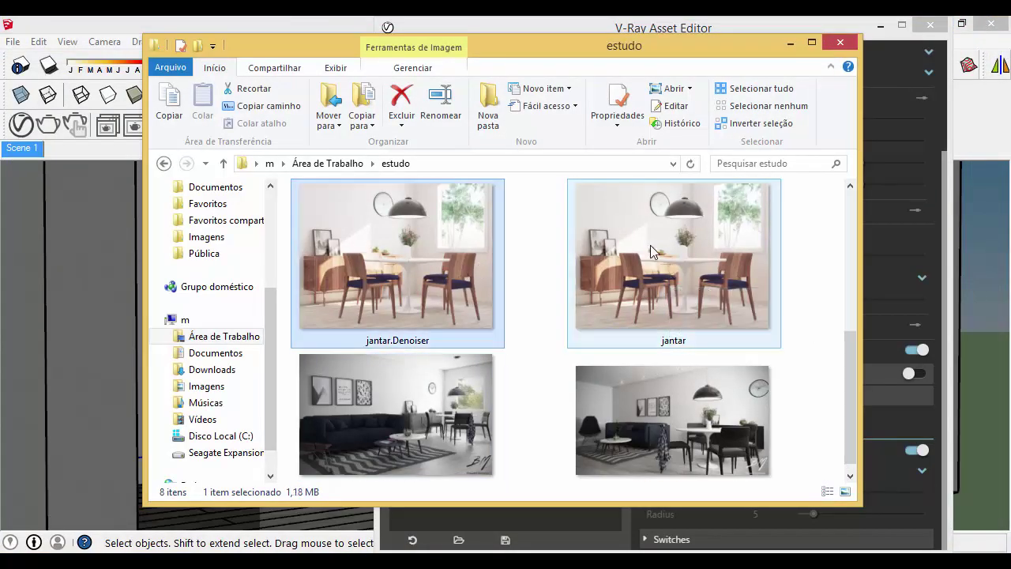
click(430, 273)
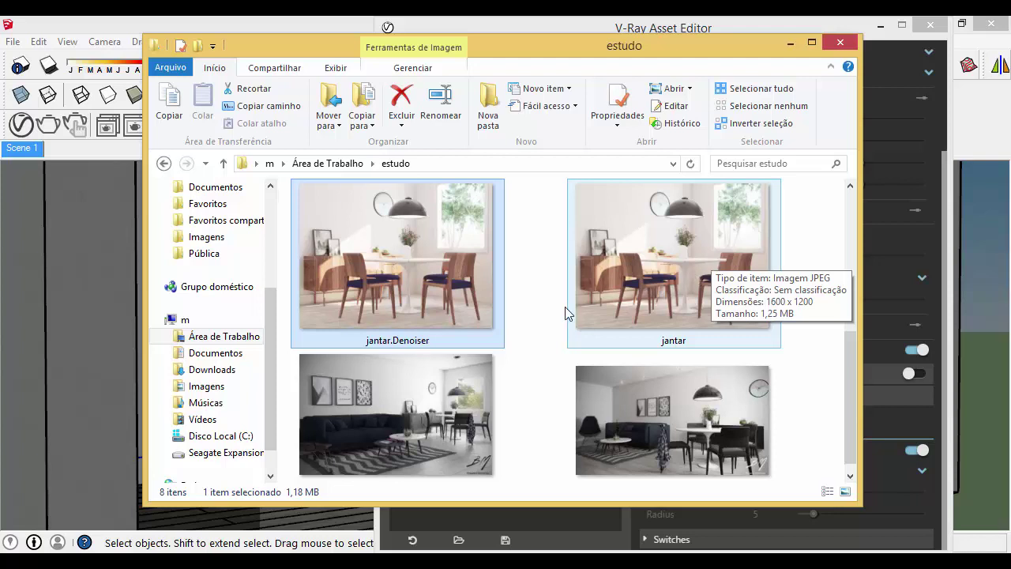
click(542, 314)
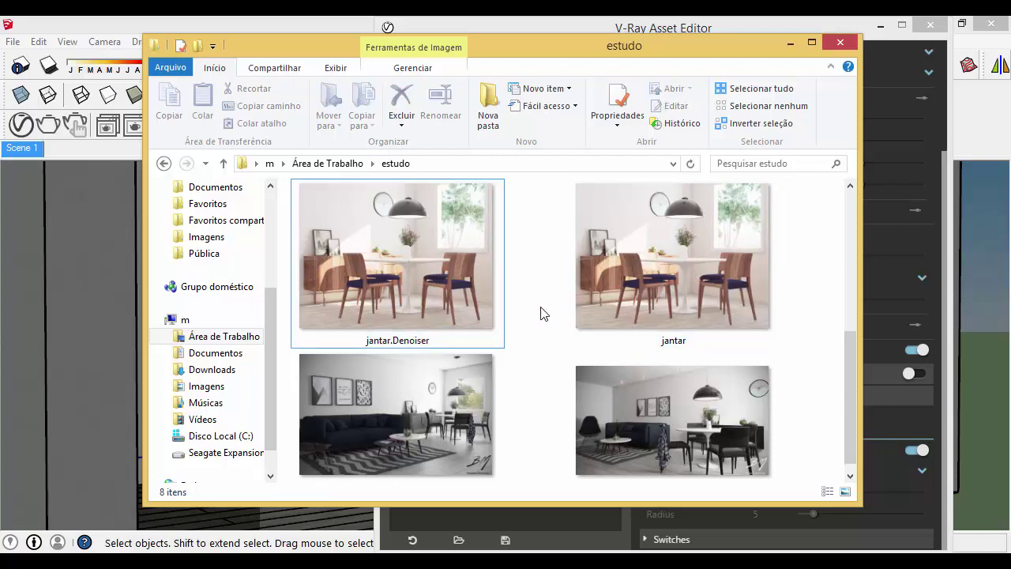
scroll(527, 375, up, 1)
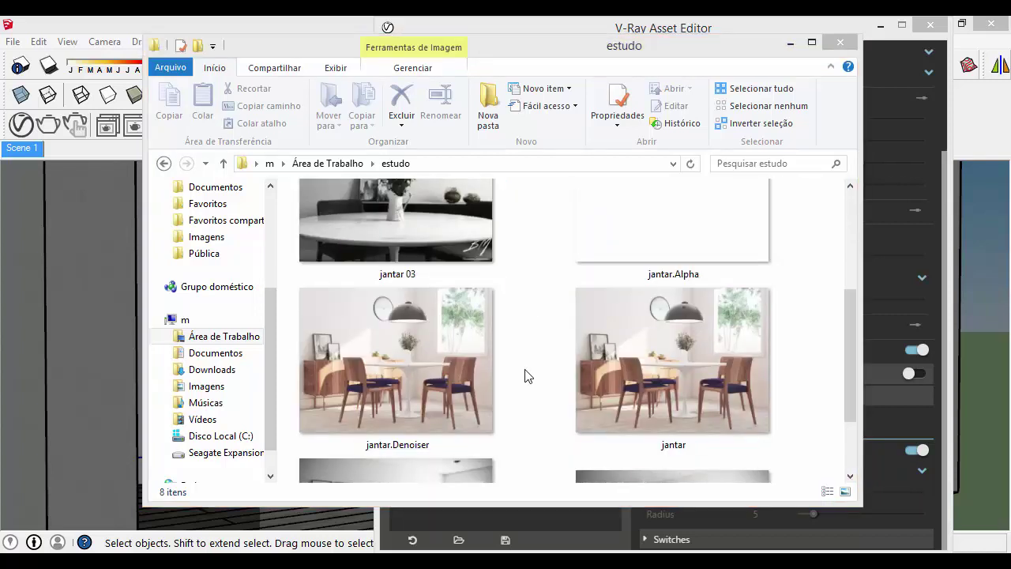
click(527, 368)
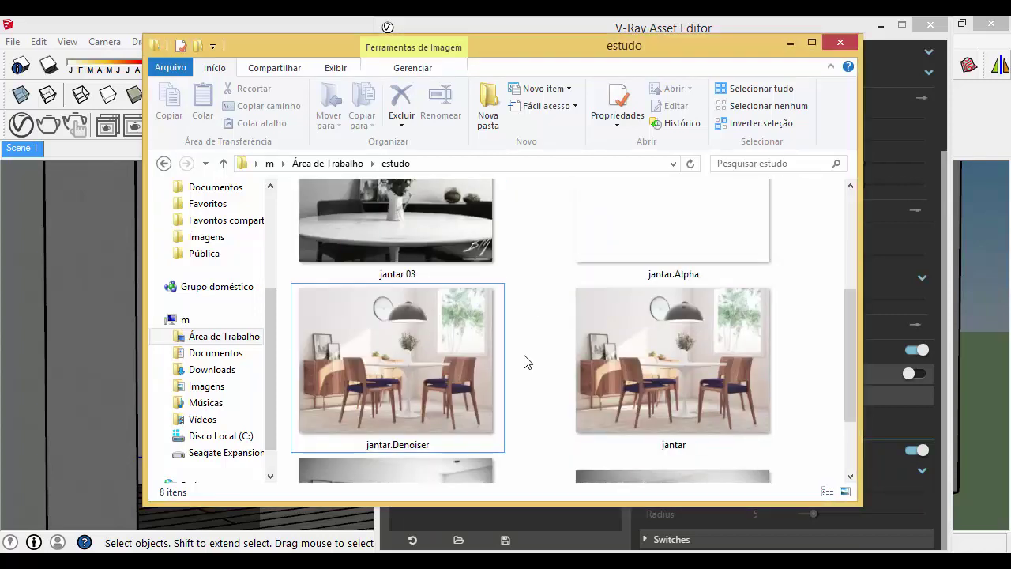